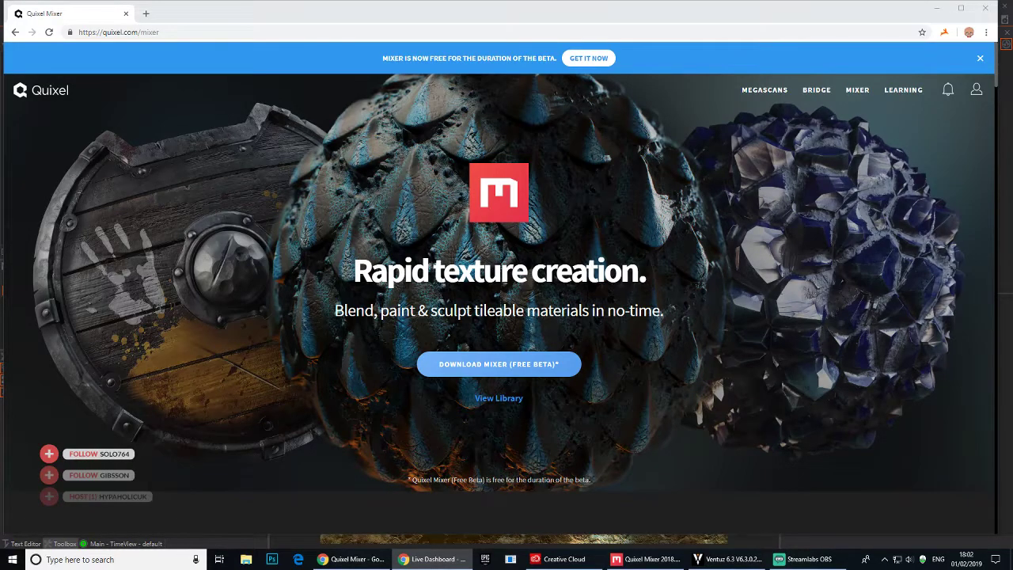
- Select the 'Rapid texture creation' headline and scroll the Mixer page down to the Meet Mixer video
{"action": "left_click", "coordinate": [884, 558]}
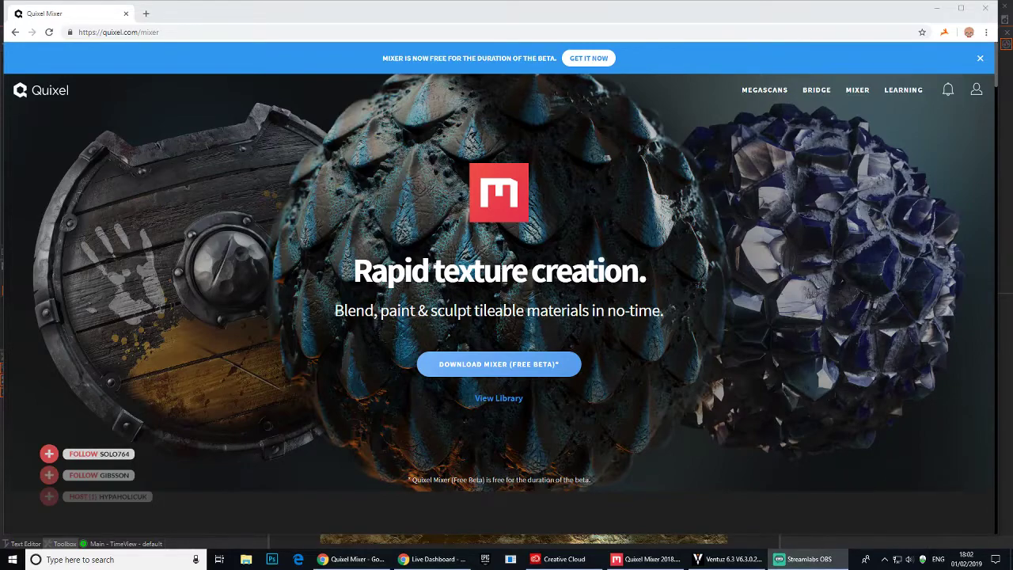
{"action": "left_click", "coordinate": [884, 560]}
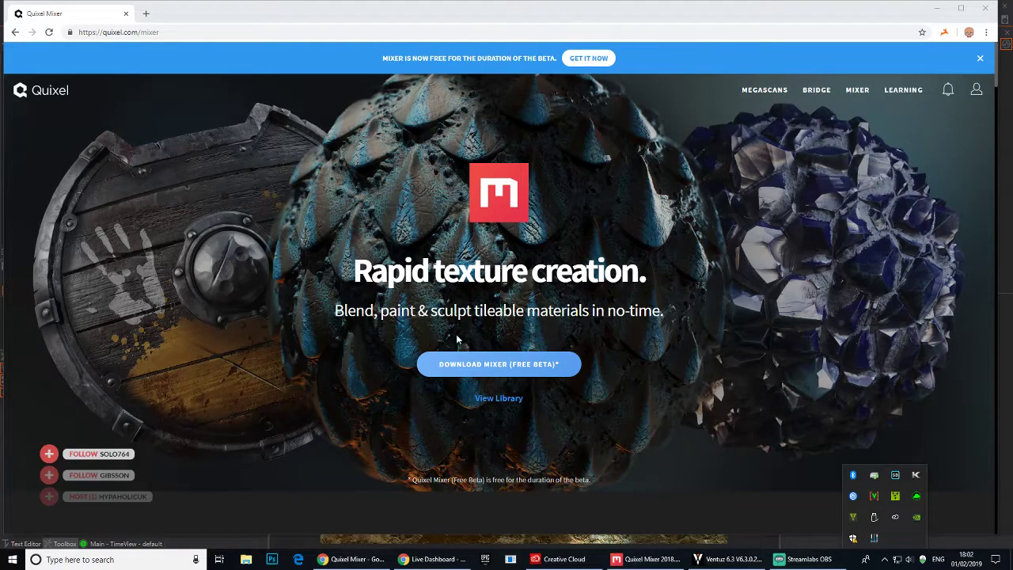
{"action": "left_click_drag", "start_coordinate": [349, 261], "coordinate": [670, 314]}
{"action": "scroll", "coordinate": [324, 277], "scroll_direction": "down", "scroll_amount": 15}
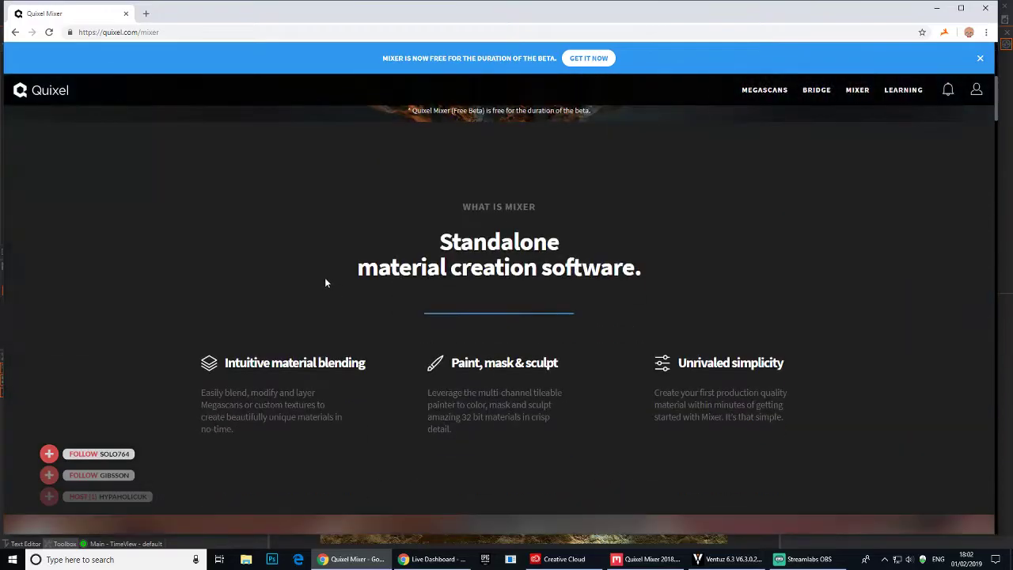
{"action": "scroll", "coordinate": [330, 285], "scroll_direction": "up", "scroll_amount": 2}
{"action": "scroll", "coordinate": [380, 293], "scroll_direction": "down", "scroll_amount": 2}
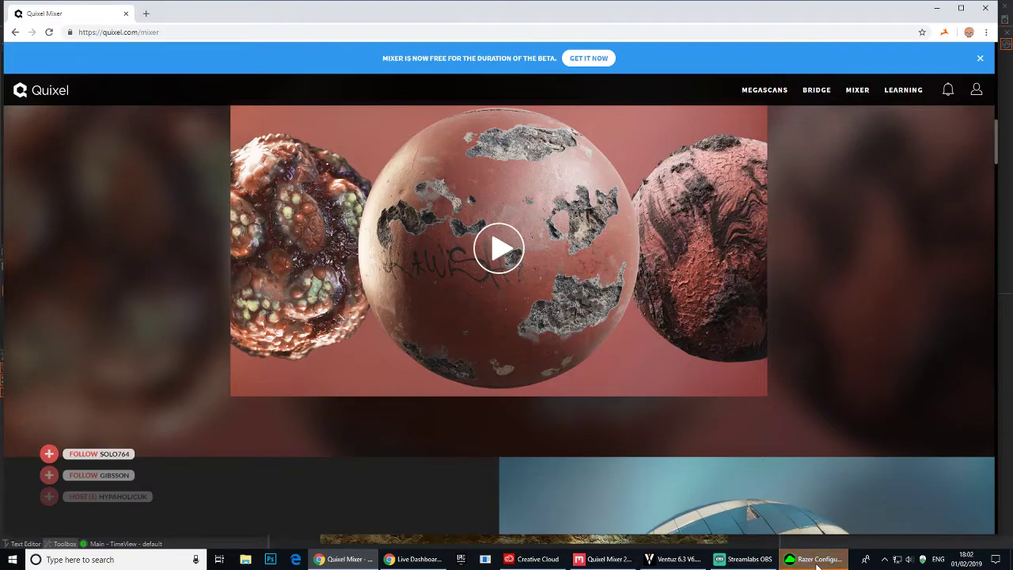
- In Razer Synapse's MIC tab, uncheck Volume Normalization and raise the Mic Volume slider
{"action": "left_click", "coordinate": [813, 559]}
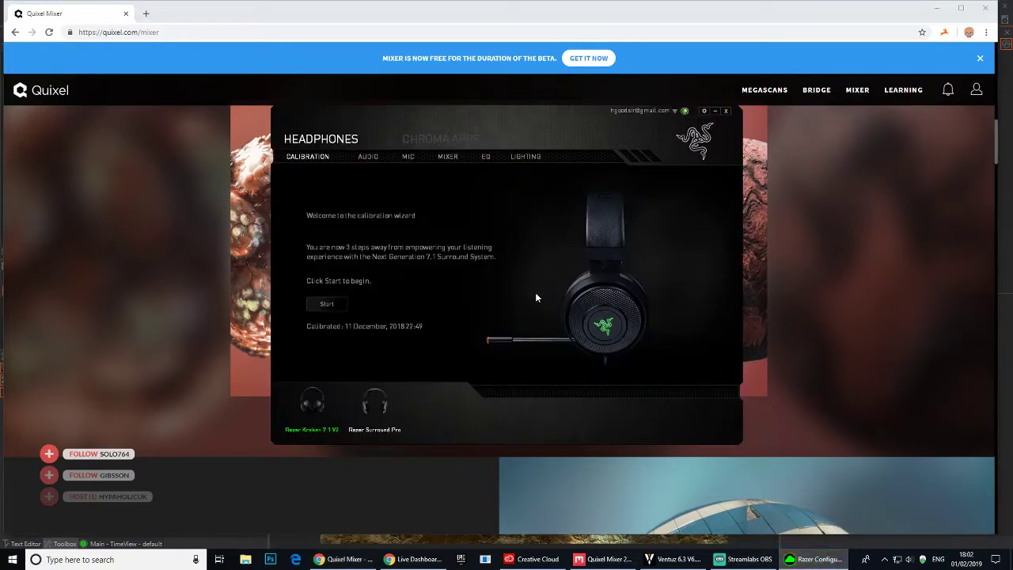
{"action": "left_click", "coordinate": [408, 157]}
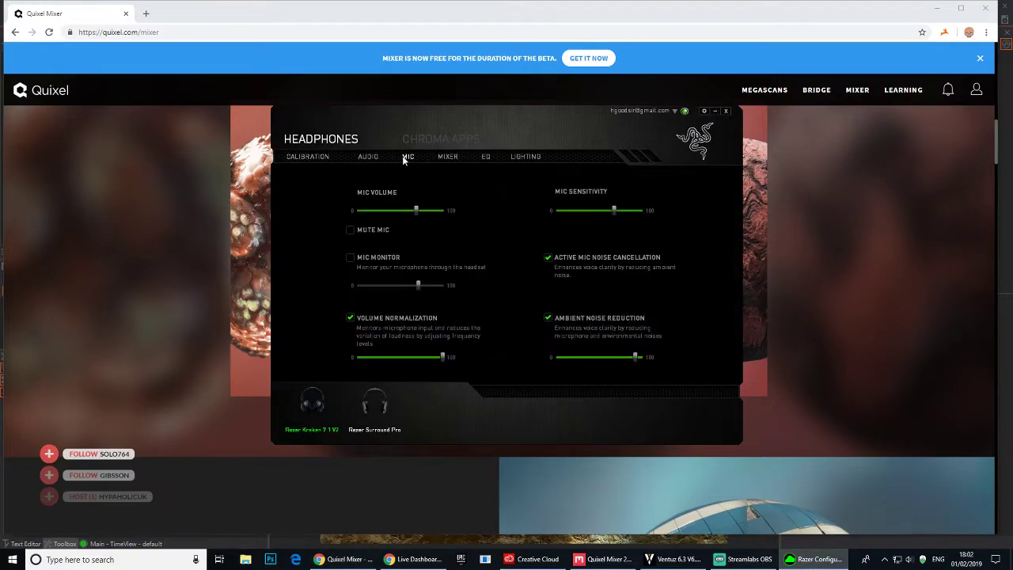
{"action": "left_click", "coordinate": [353, 319]}
{"action": "left_click_drag", "start_coordinate": [421, 216], "coordinate": [433, 217]}
- Minimize Razer Synapse, then play the Meet Mixer video, pause it and close the player
{"action": "left_click", "coordinate": [715, 113]}
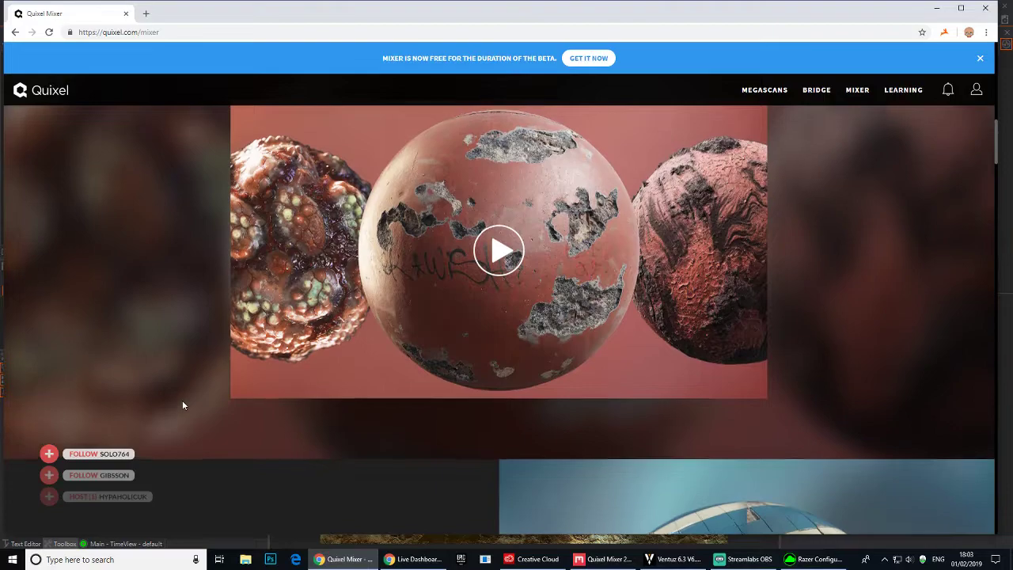
{"action": "scroll", "coordinate": [182, 399], "scroll_direction": "up", "scroll_amount": 1}
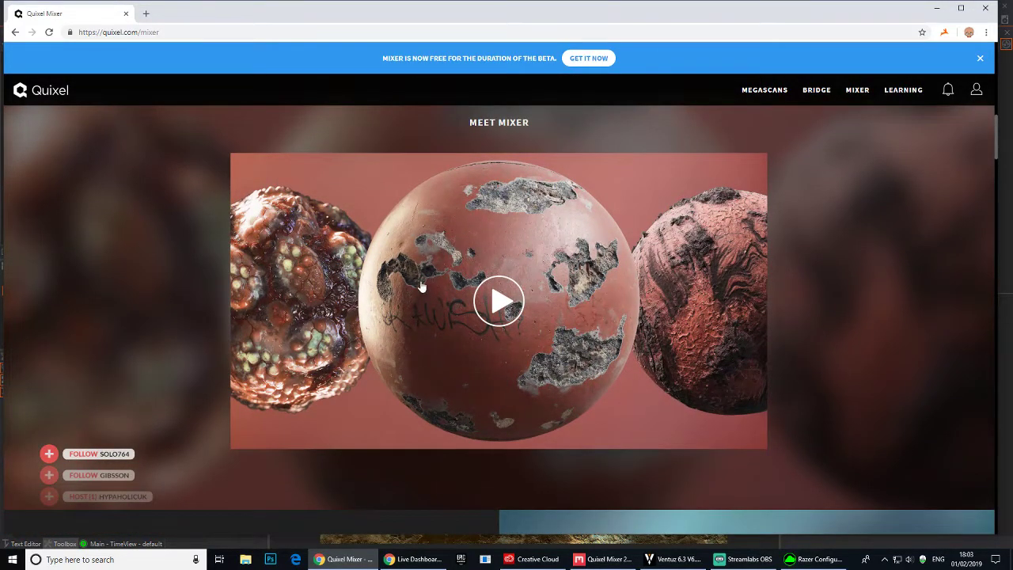
{"action": "left_click", "coordinate": [478, 356]}
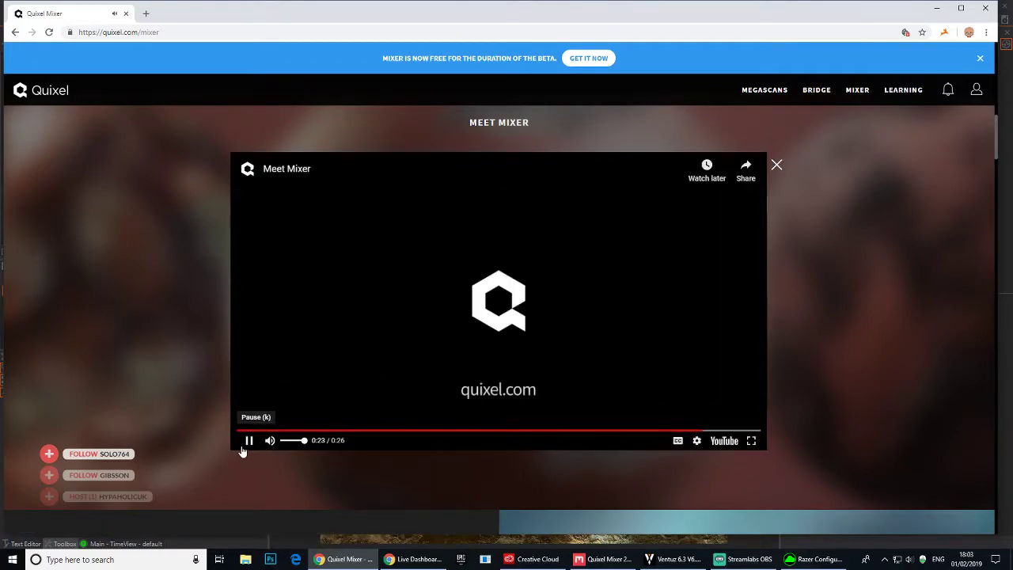
{"action": "left_click", "coordinate": [247, 443]}
{"action": "key", "text": "Escape"}
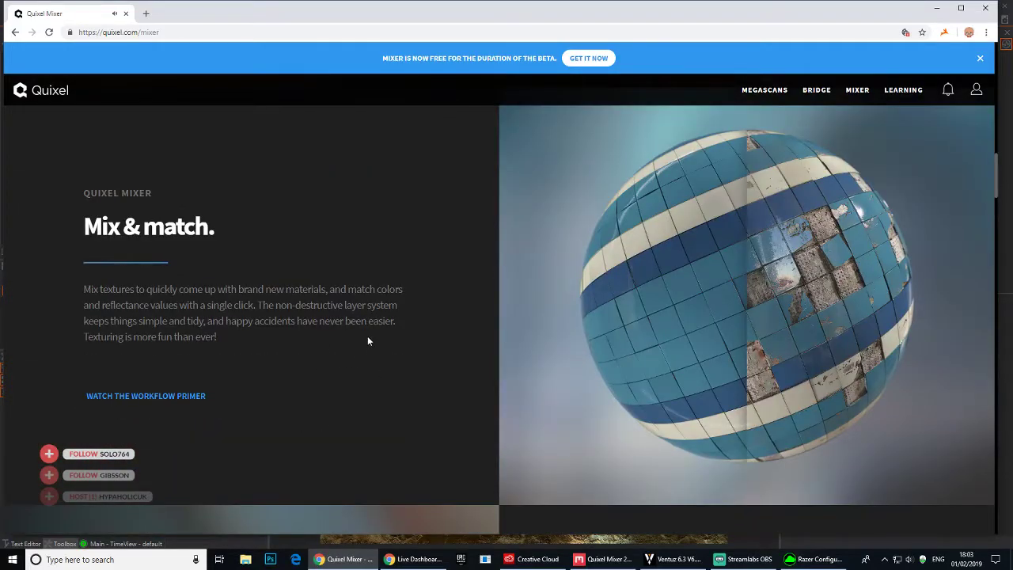
- Scroll down to the Complete Megascans integration section
{"action": "scroll", "coordinate": [368, 345], "scroll_direction": "down", "scroll_amount": 4}
{"action": "scroll", "coordinate": [359, 358], "scroll_direction": "down", "scroll_amount": 14}
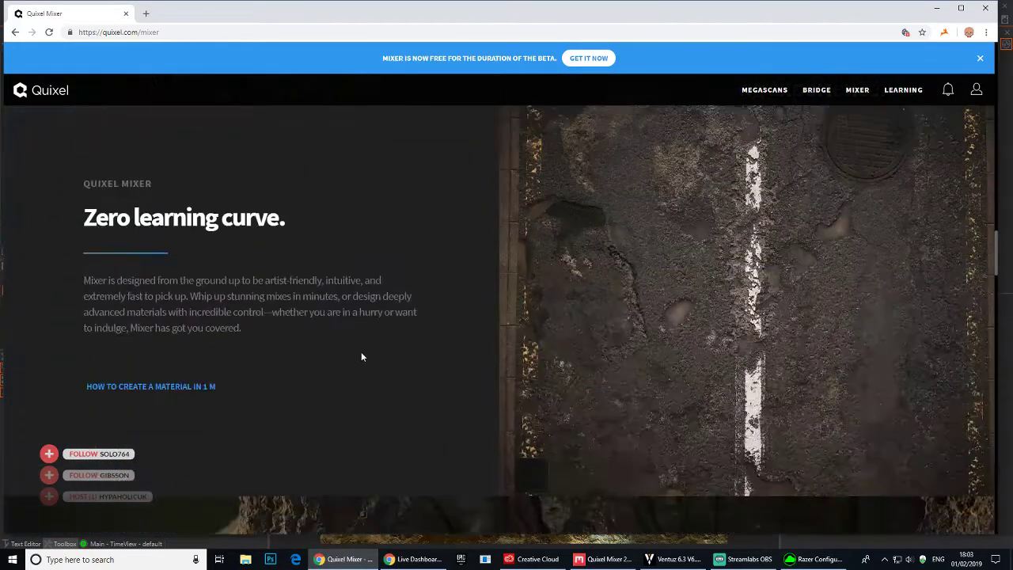
{"action": "scroll", "coordinate": [364, 353], "scroll_direction": "down", "scroll_amount": 4}
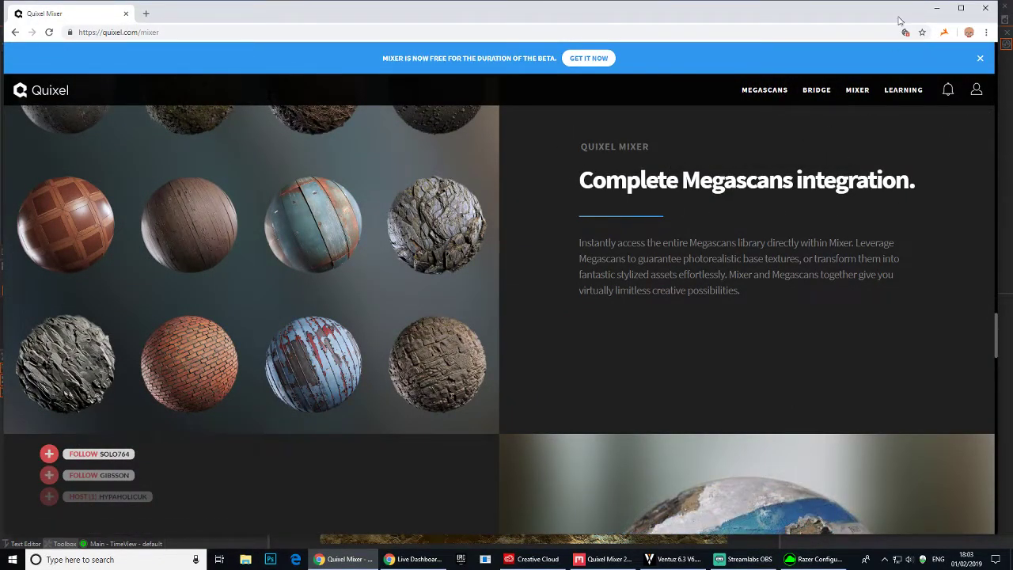
- Minimize Chrome, select the Axis node and set its Rotation X to 89
{"action": "left_click", "coordinate": [936, 8]}
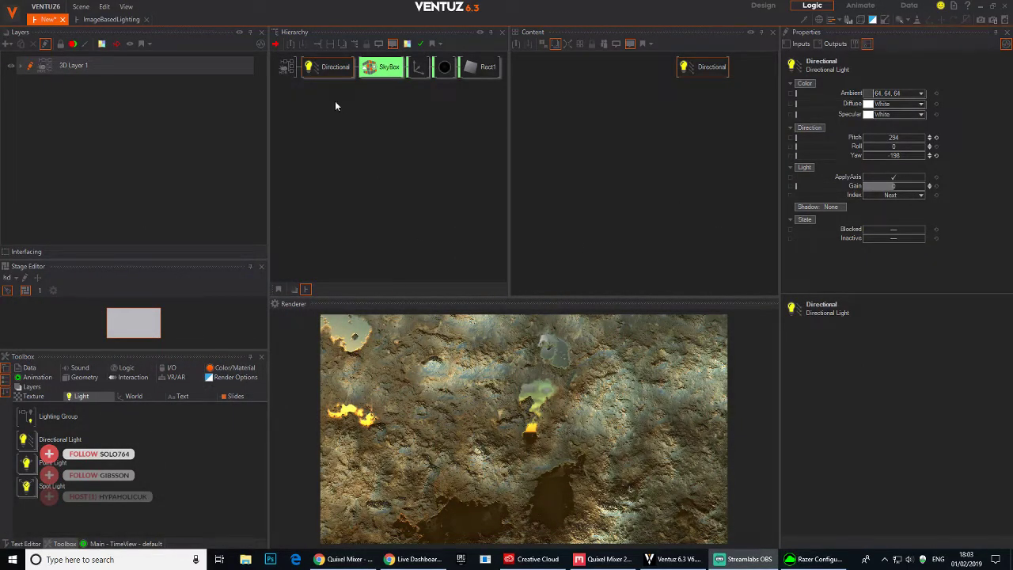
{"action": "left_click", "coordinate": [417, 67]}
{"action": "left_click_drag", "start_coordinate": [899, 134], "coordinate": [930, 135]}
- In Quixel Mixer, orbit the wet mud and raise the Water Puddles surface threshold to -0.041
{"action": "left_click", "coordinate": [605, 559]}
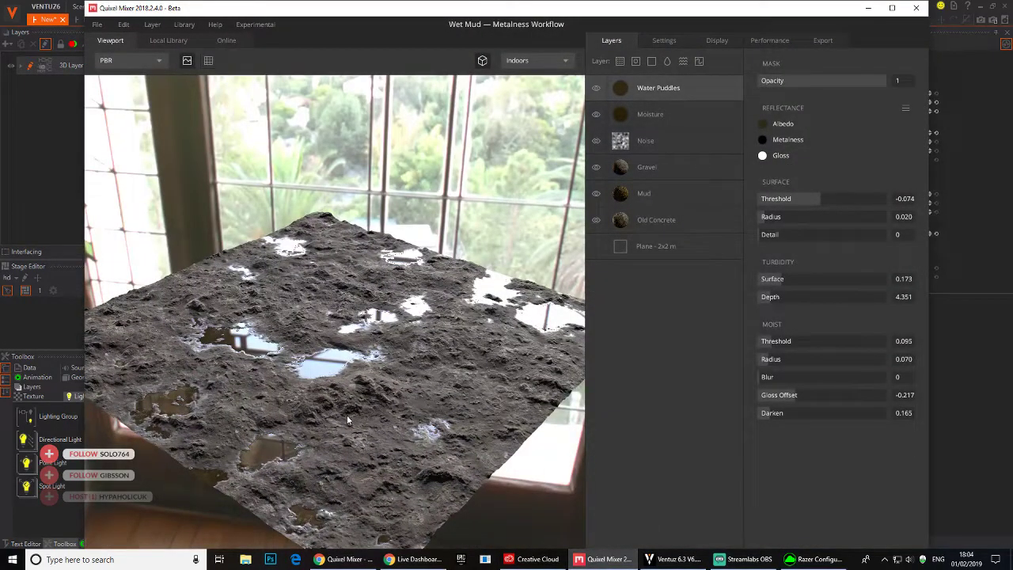
{"action": "left_click_drag", "start_coordinate": [387, 361], "coordinate": [380, 275]}
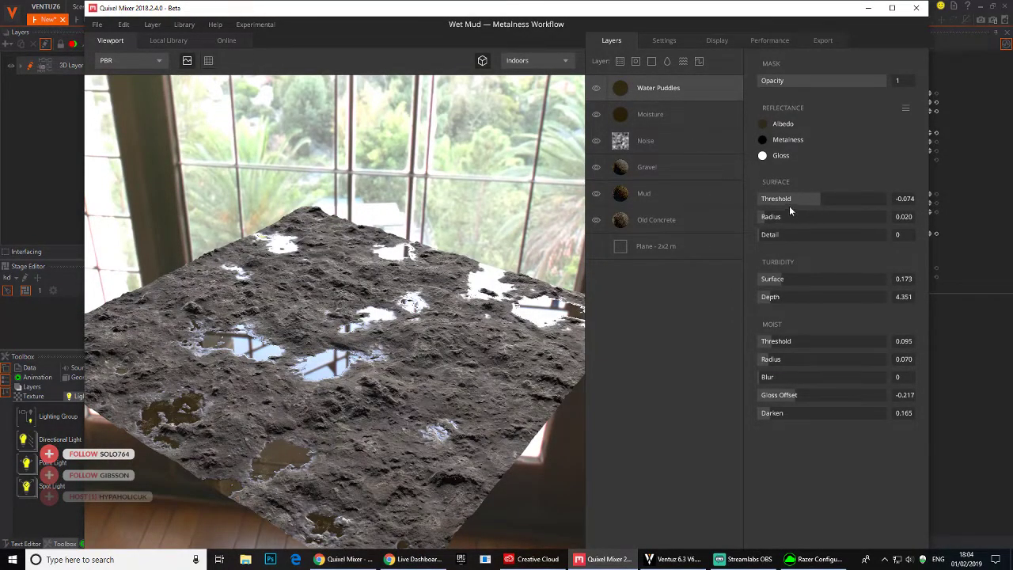
{"action": "left_click_drag", "start_coordinate": [819, 199], "coordinate": [820, 226]}
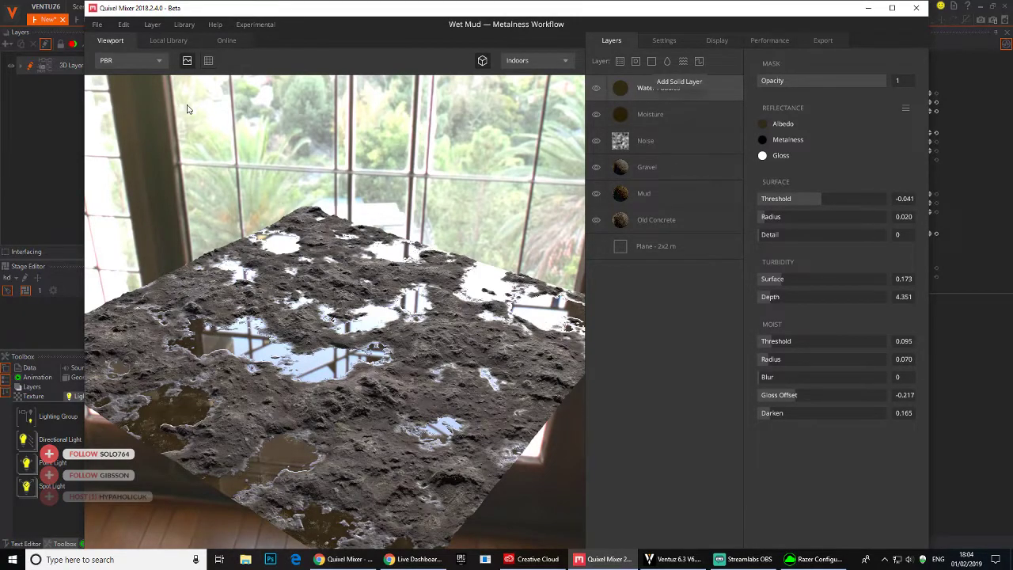
- Browse the Online library's Creature and Brick categories, then return to the Viewport
{"action": "left_click", "coordinate": [225, 40]}
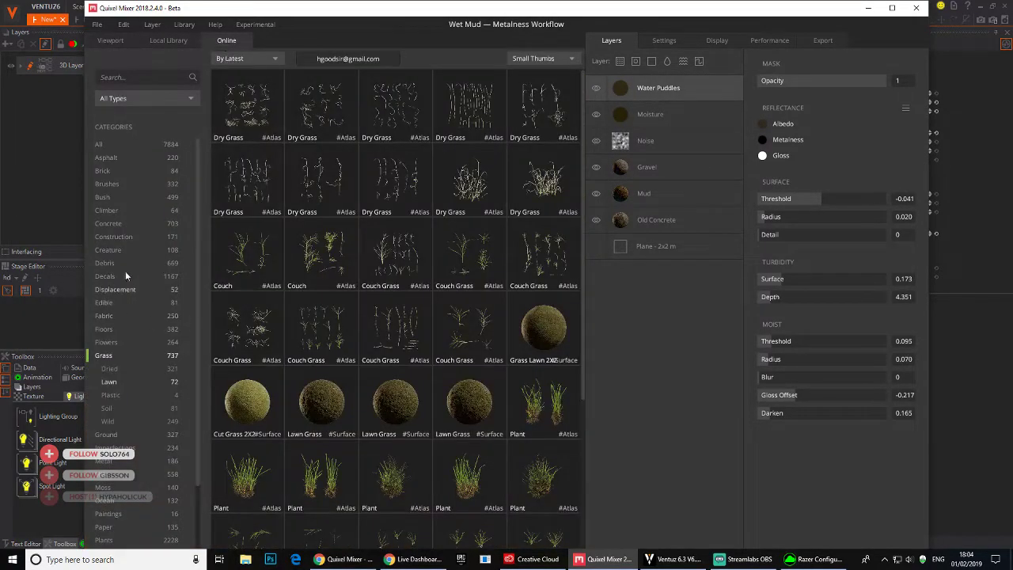
{"action": "left_click", "coordinate": [115, 251]}
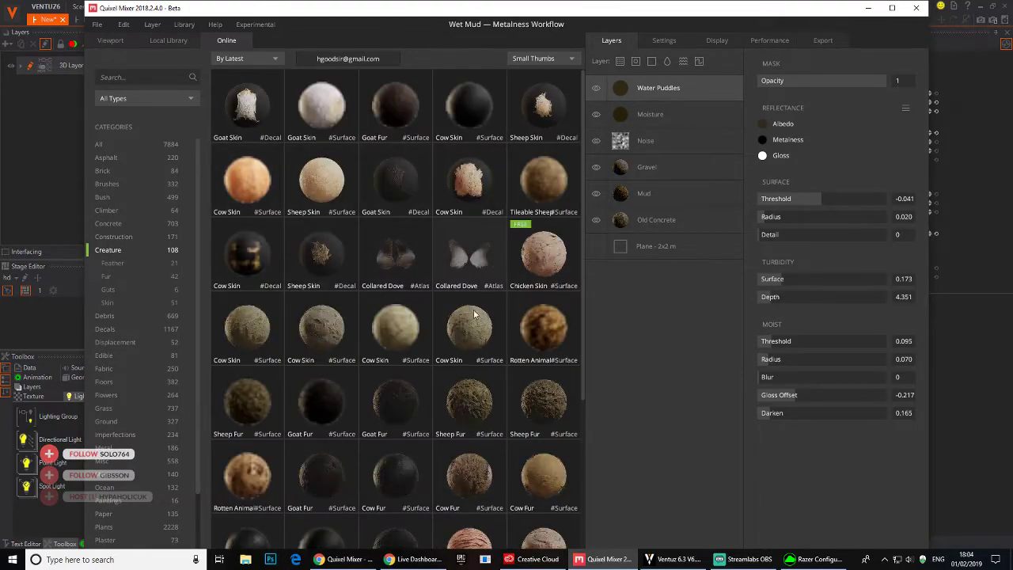
{"action": "scroll", "coordinate": [345, 385], "scroll_direction": "down", "scroll_amount": 3}
{"action": "scroll", "coordinate": [345, 379], "scroll_direction": "down", "scroll_amount": 1}
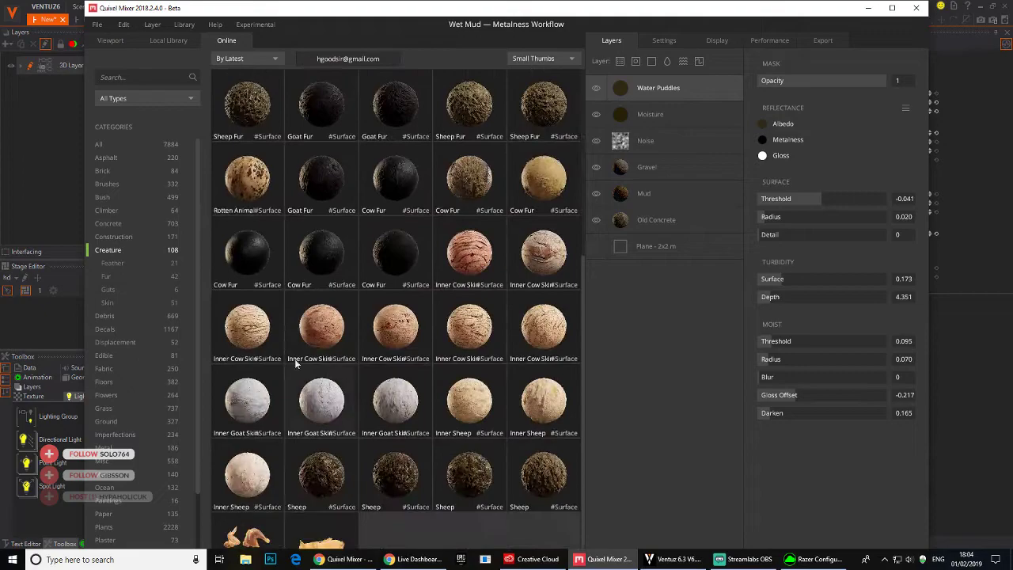
{"action": "left_click", "coordinate": [104, 171]}
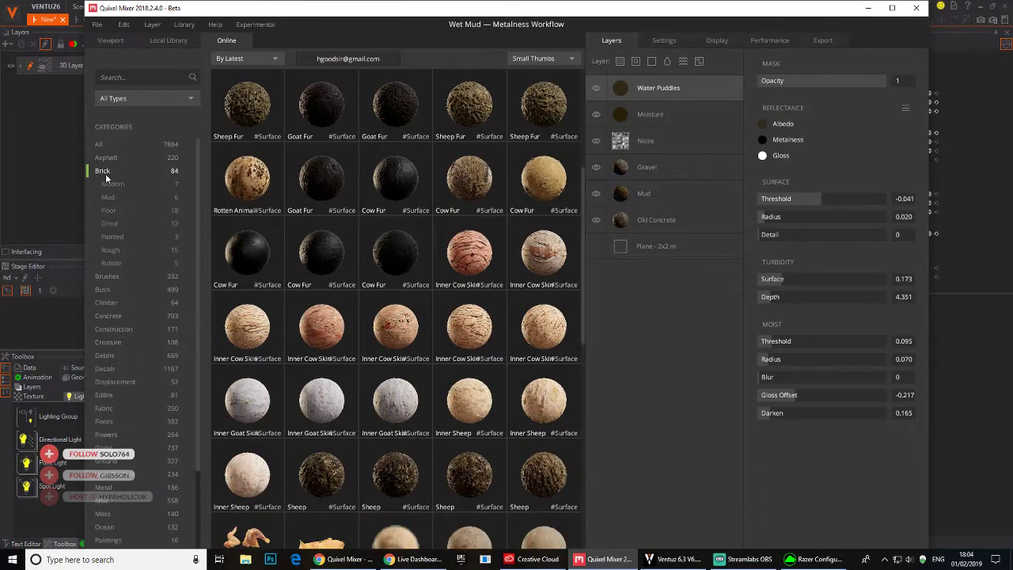
{"action": "left_click", "coordinate": [112, 41]}
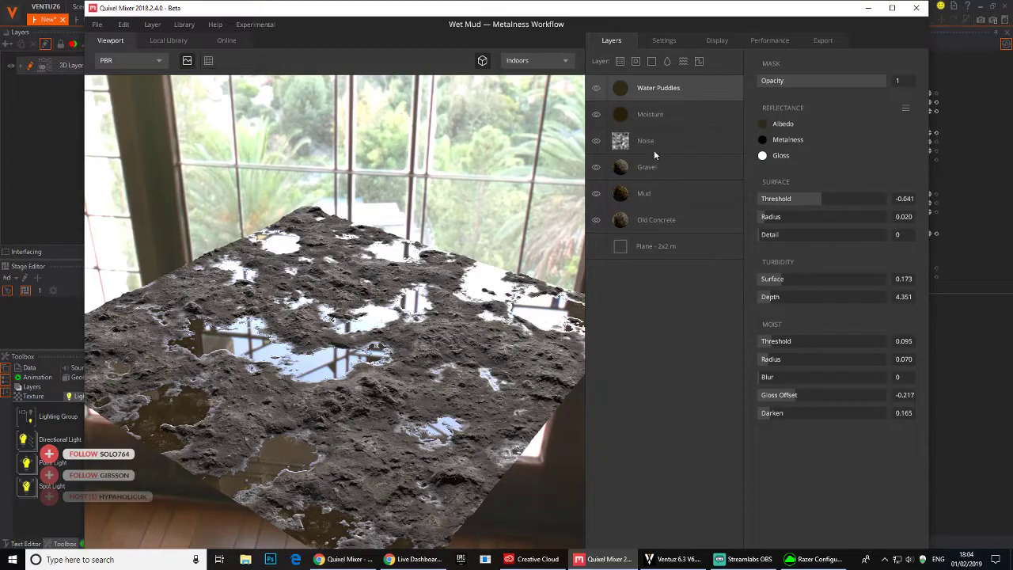
- Inspect the SkyBox, material and light nodes, then adjust Axis X rotation and raise Y position to 1.2
{"action": "left_click", "coordinate": [869, 8]}
{"action": "left_click", "coordinate": [386, 67]}
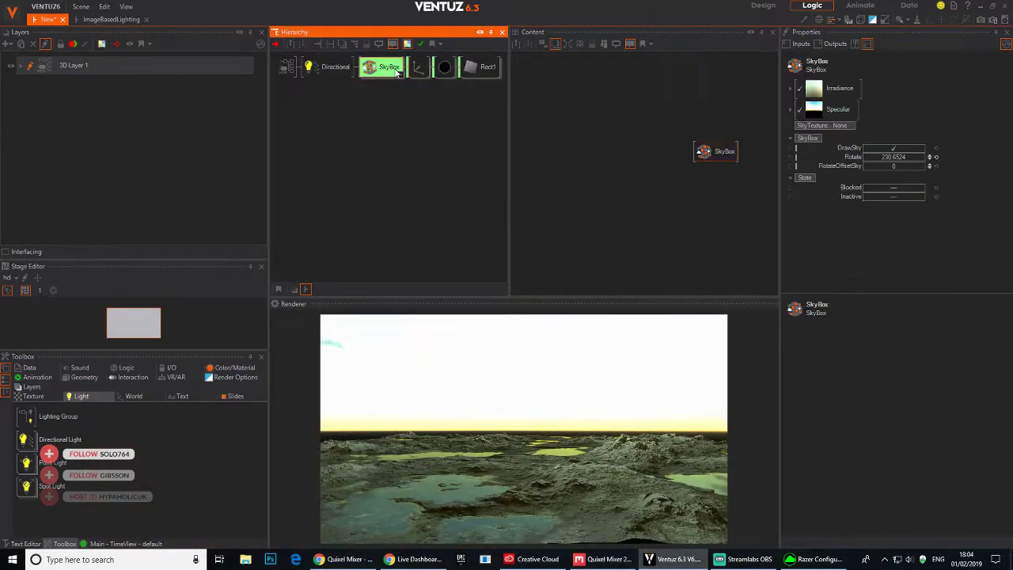
{"action": "left_click", "coordinate": [444, 66]}
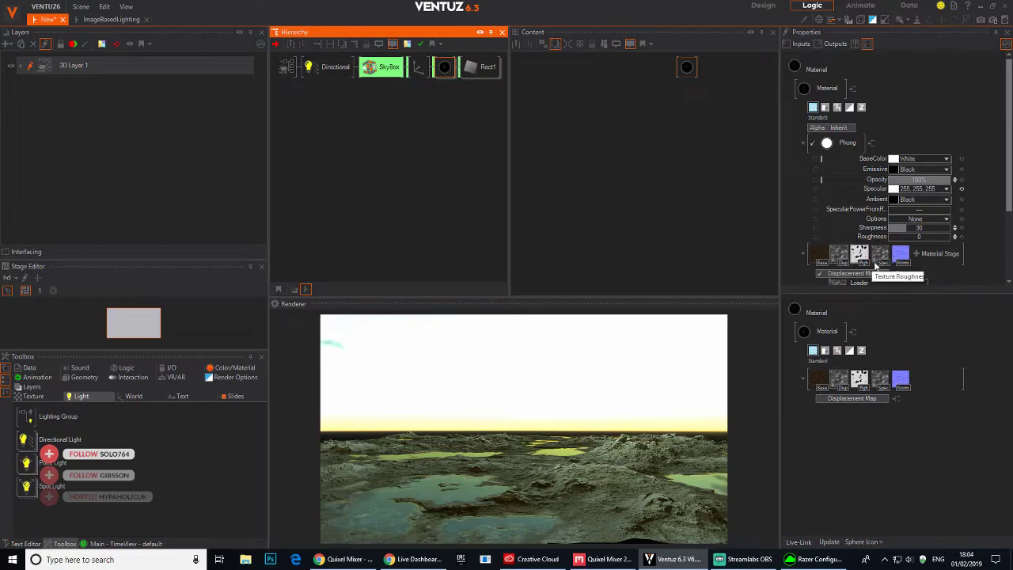
{"action": "left_click", "coordinate": [323, 66]}
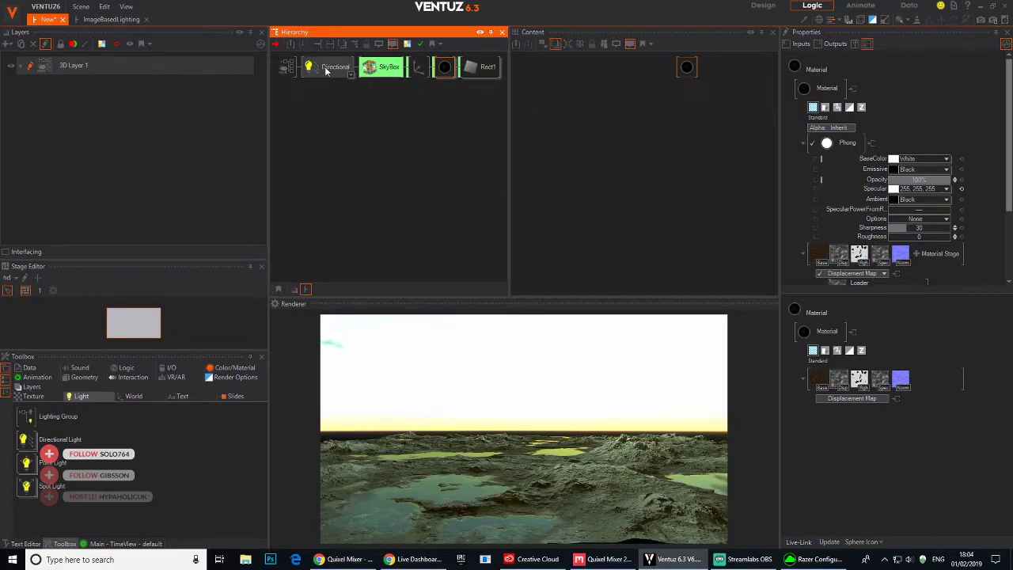
{"action": "left_click", "coordinate": [419, 68]}
{"action": "left_click_drag", "start_coordinate": [902, 133], "coordinate": [869, 133]}
{"action": "left_click_drag", "start_coordinate": [915, 102], "coordinate": [914, 133]}
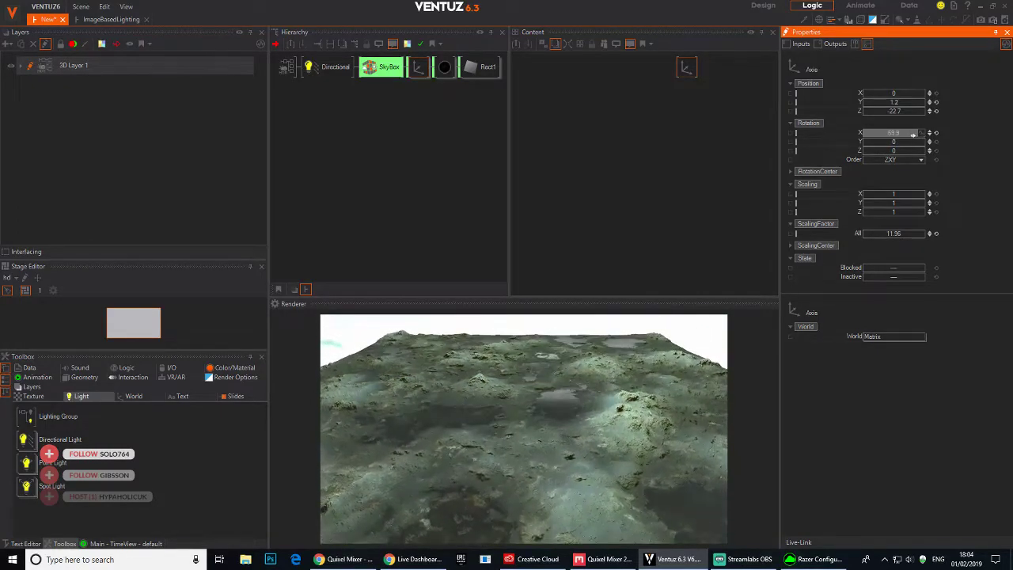
- Set material roughness to 0.150, reset Axis X rotation to 0 and push the ground back along Z
{"action": "left_click", "coordinate": [444, 67]}
{"action": "left_click_drag", "start_coordinate": [910, 237], "coordinate": [936, 237]}
{"action": "left_click", "coordinate": [419, 66]}
{"action": "mouse_move", "coordinate": [898, 132]}
{"action": "left_mouse_down"}
{"action": "mouse_move", "coordinate": [875, 133]}
{"action": "mouse_move", "coordinate": [887, 132]}
{"action": "left_mouse_up"}
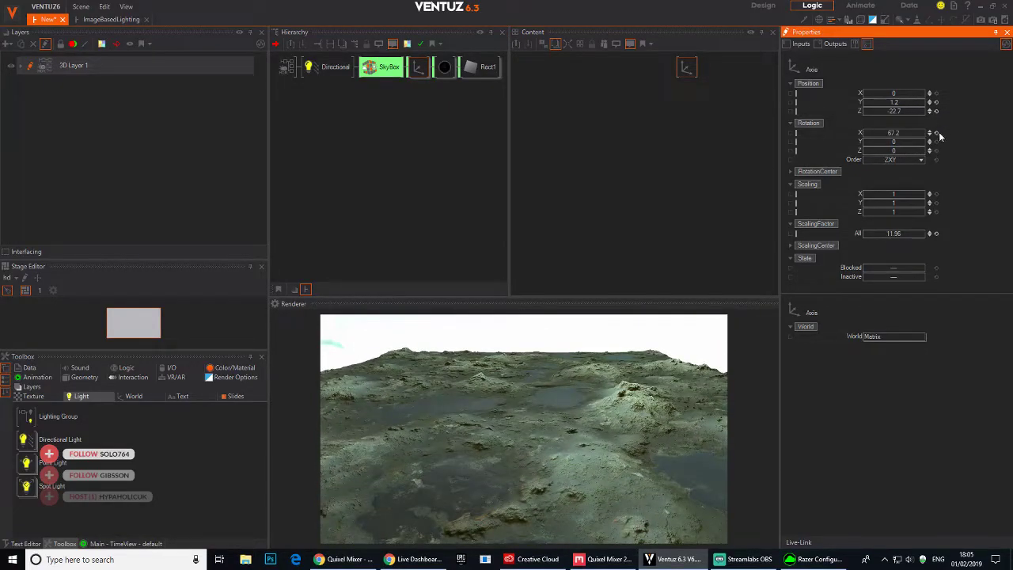
{"action": "left_click", "coordinate": [935, 133]}
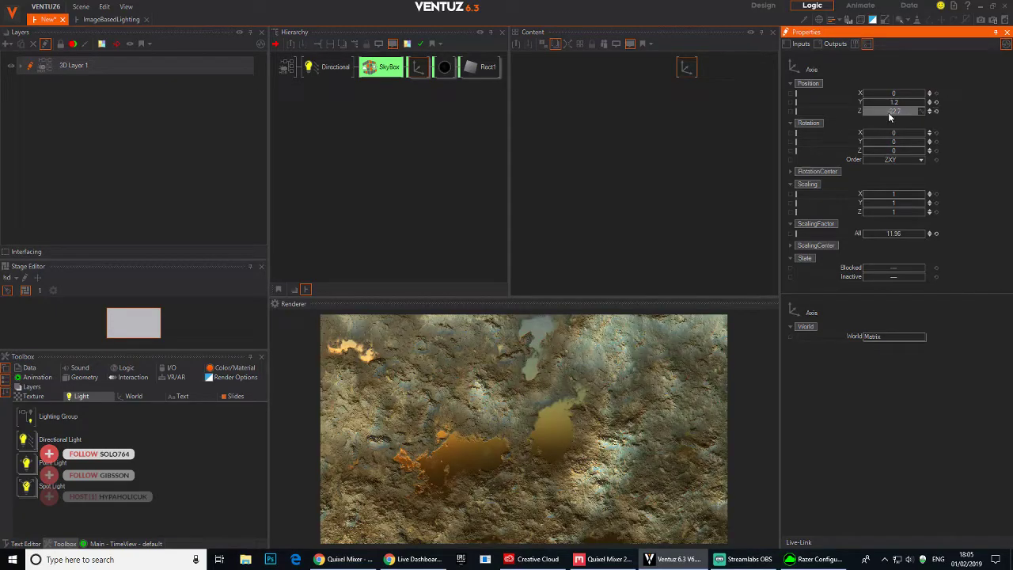
{"action": "mouse_move", "coordinate": [892, 112]}
{"action": "left_mouse_down"}
{"action": "mouse_move", "coordinate": [894, 133]}
{"action": "mouse_move", "coordinate": [923, 132]}
{"action": "mouse_move", "coordinate": [896, 103]}
{"action": "mouse_move", "coordinate": [880, 104]}
{"action": "left_mouse_up"}
- Delete the Rect1 ground plane and add a Sphere node through the node search ('sphe')
{"action": "left_click", "coordinate": [478, 69]}
{"action": "key", "text": "Delete"}
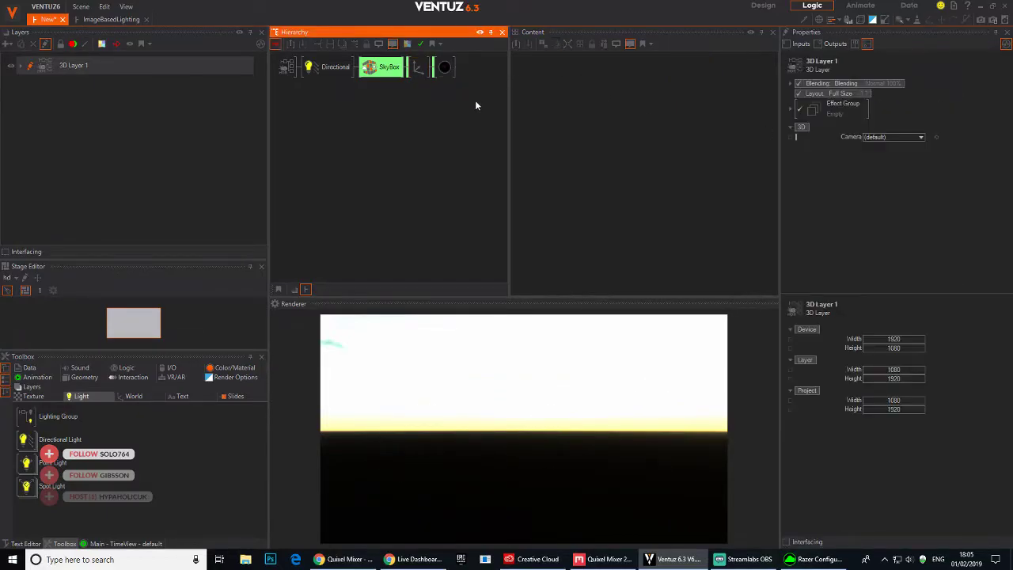
{"action": "double_click", "coordinate": [475, 105]}
{"action": "type", "text": "sphe"}
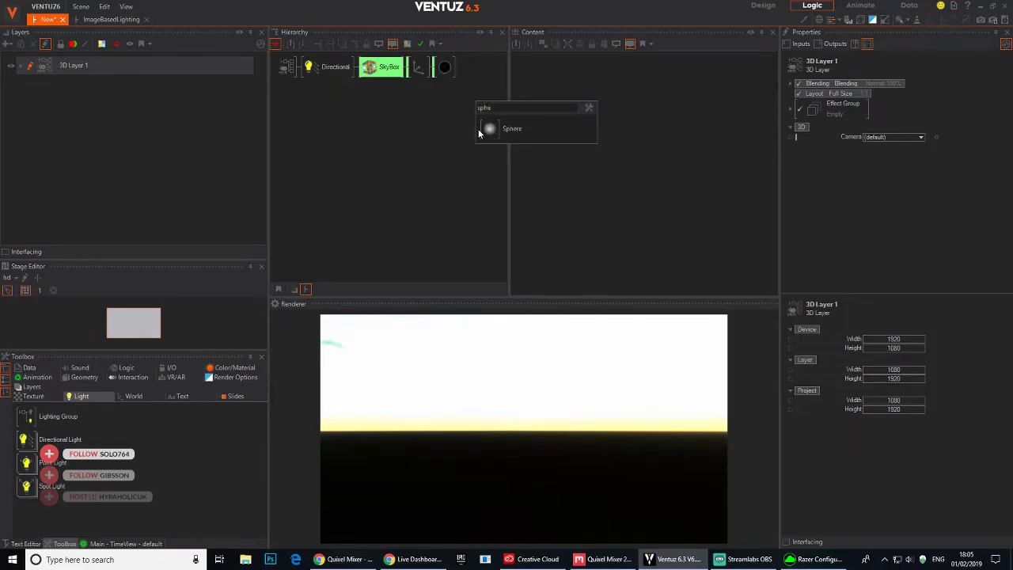
{"action": "left_click", "coordinate": [488, 129]}
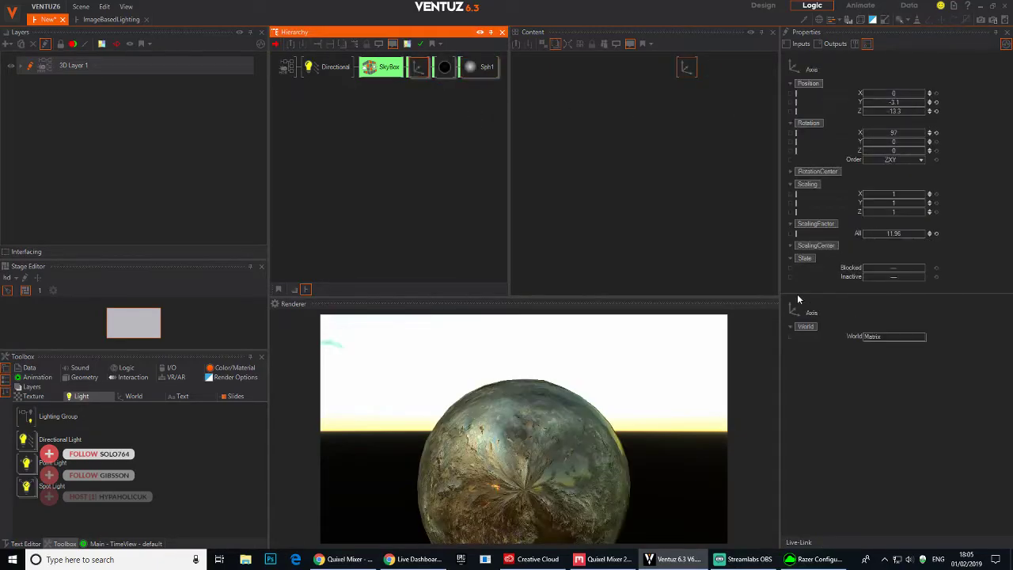
- Centre the sphere with Position Y 0 and push it back along Z
{"action": "left_click", "coordinate": [940, 139]}
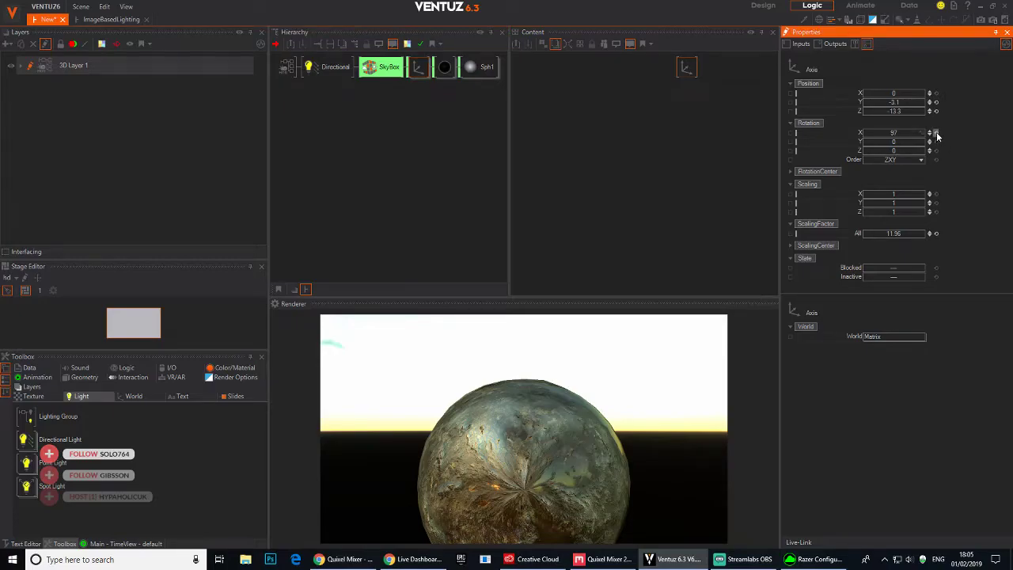
{"action": "left_click_drag", "start_coordinate": [936, 113], "coordinate": [410, 434]}
{"action": "left_click", "coordinate": [936, 102]}
- Lower the sphere material's roughness and try out the displacement amount
{"action": "left_click", "coordinate": [443, 68]}
{"action": "mouse_move", "coordinate": [899, 241]}
{"action": "left_mouse_down"}
{"action": "mouse_move", "coordinate": [917, 237]}
{"action": "mouse_move", "coordinate": [888, 238]}
{"action": "left_mouse_up"}
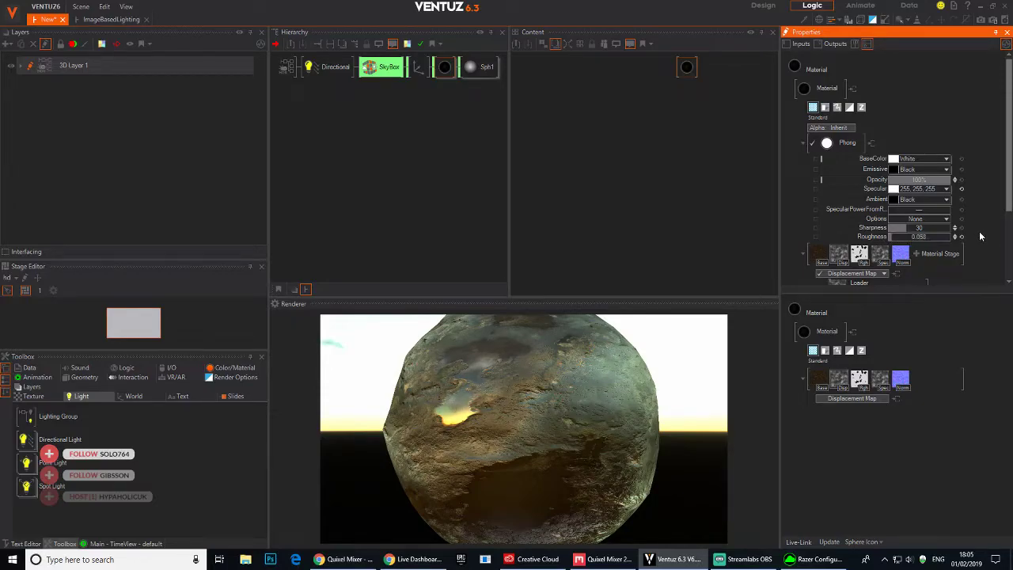
{"action": "scroll", "coordinate": [893, 246], "scroll_direction": "down", "scroll_amount": 1}
{"action": "scroll", "coordinate": [938, 253], "scroll_direction": "down", "scroll_amount": 1}
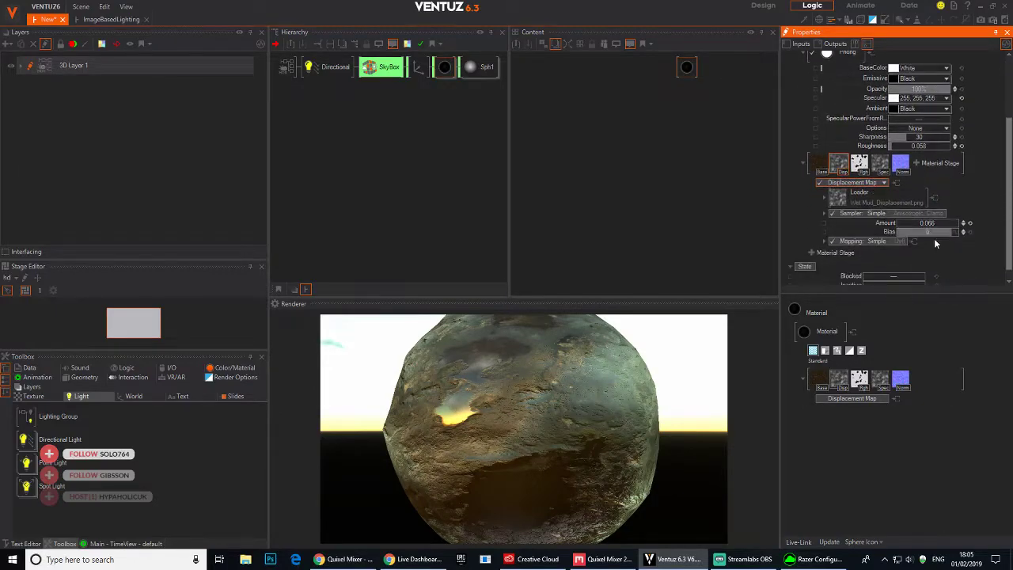
{"action": "left_click_drag", "start_coordinate": [929, 228], "coordinate": [800, 294]}
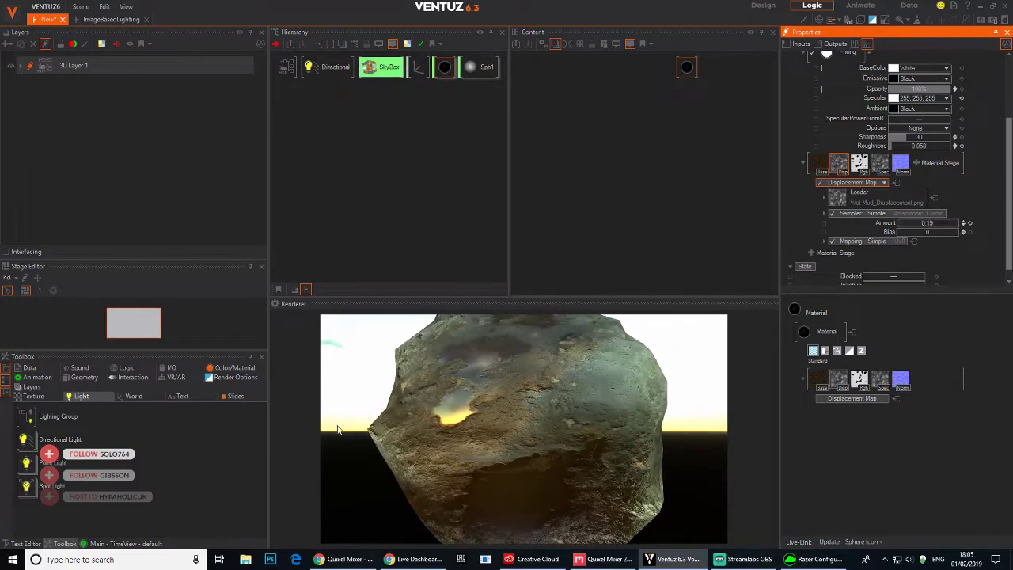
- Raise the Sph1 sphere's tessellation, then reduce the material's displacement amount to about 0.117
{"action": "left_click", "coordinate": [484, 68]}
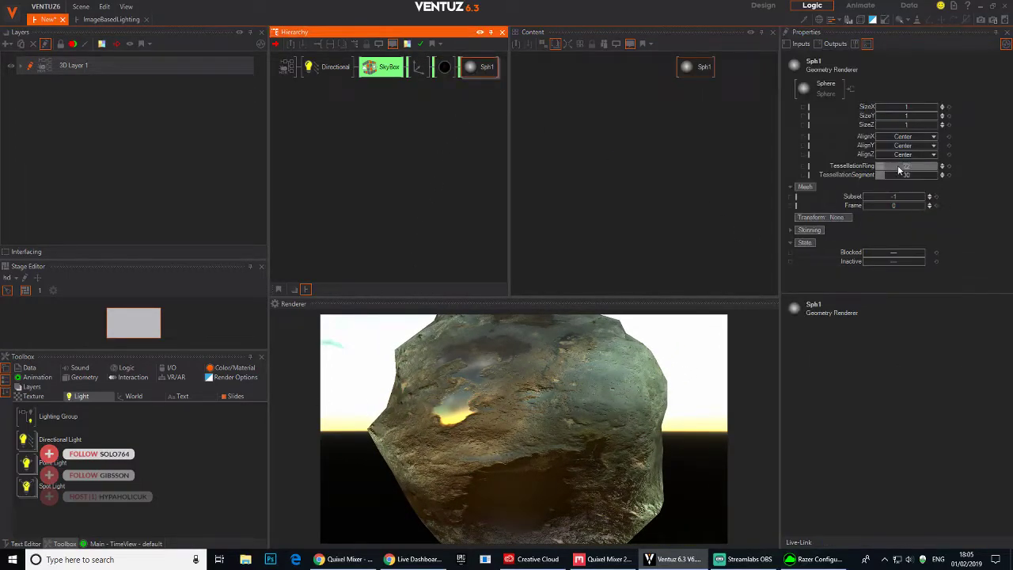
{"action": "left_click_drag", "start_coordinate": [897, 166], "coordinate": [929, 166]}
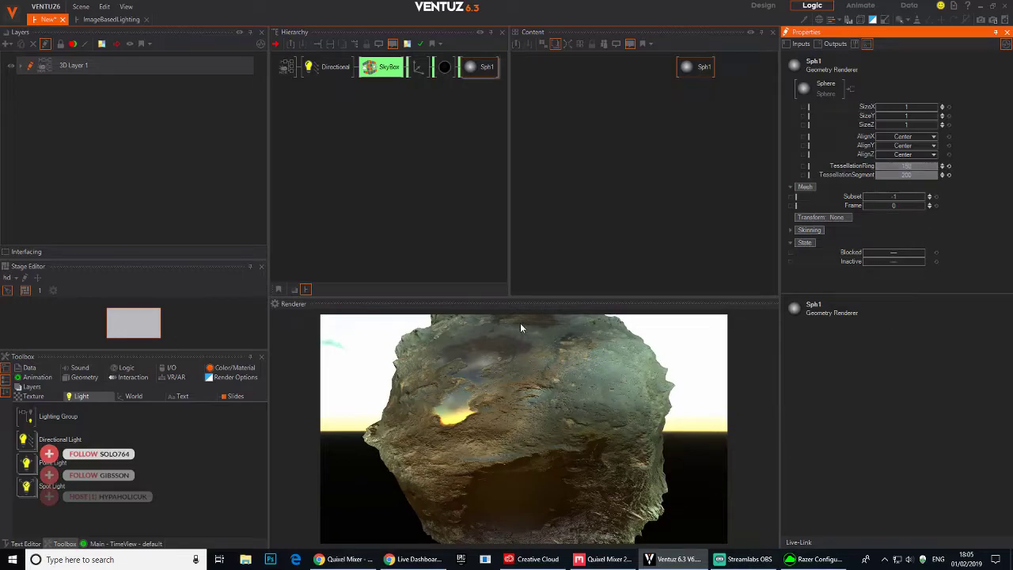
{"action": "left_click", "coordinate": [444, 66]}
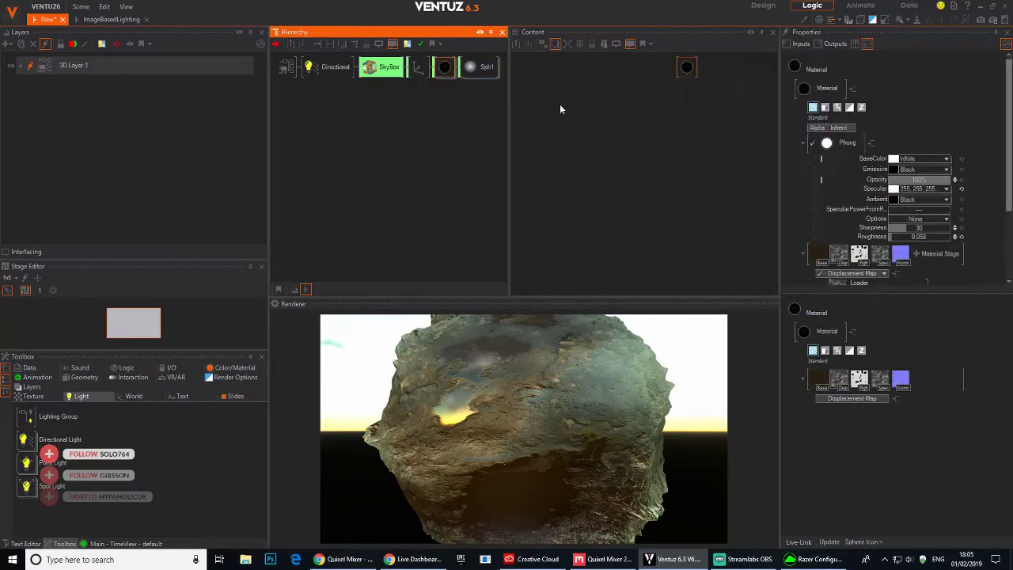
{"action": "left_click", "coordinate": [918, 237]}
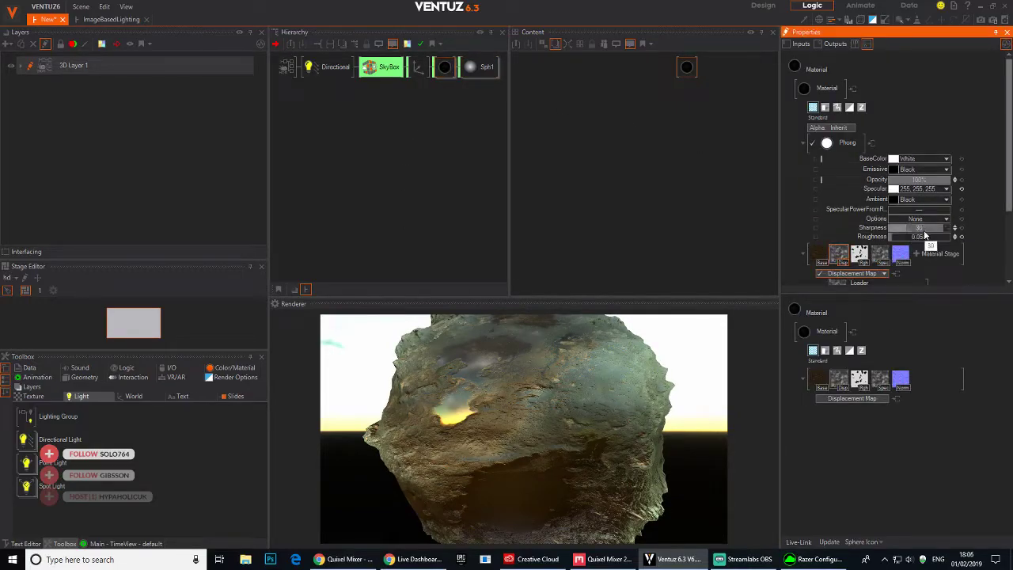
{"action": "scroll", "coordinate": [932, 234], "scroll_direction": "down", "scroll_amount": 2}
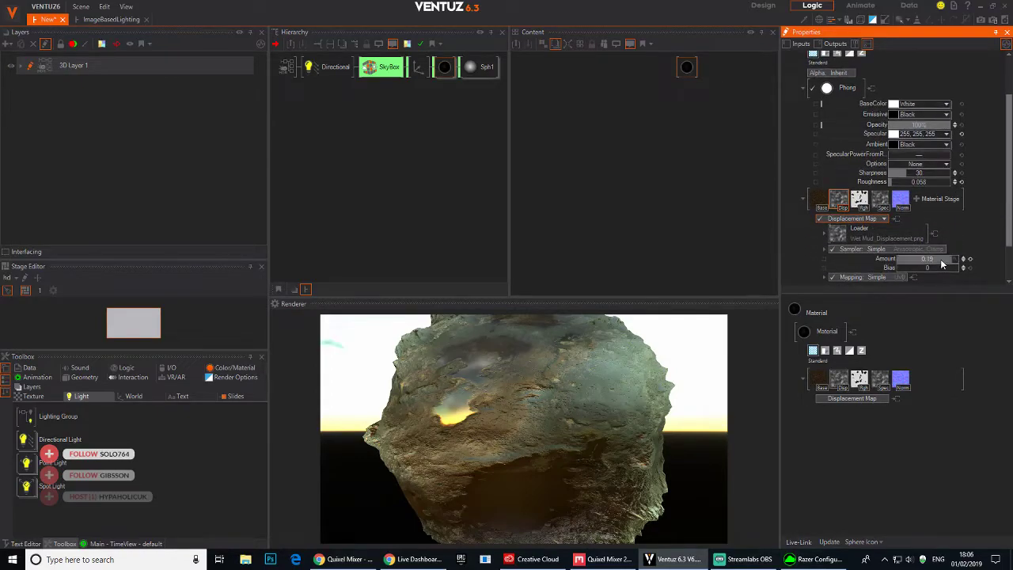
{"action": "mouse_move", "coordinate": [941, 264]}
{"action": "left_mouse_down"}
{"action": "mouse_move", "coordinate": [920, 265]}
{"action": "mouse_move", "coordinate": [940, 260]}
{"action": "left_mouse_up"}
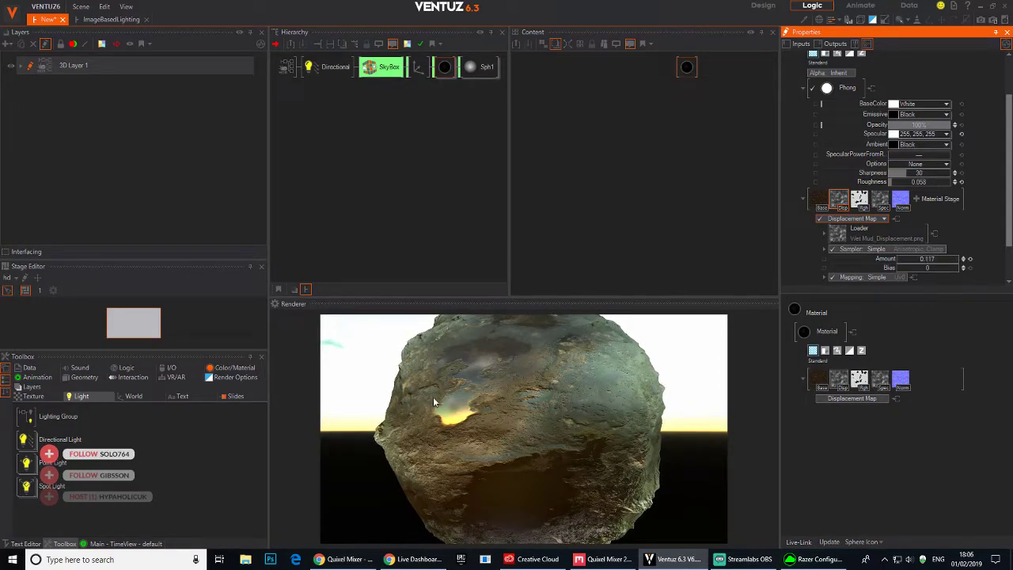
- Orbit the mud plane and raise the Gravel layer's Blend Radius from 0.053 to about 0.556
{"action": "left_click", "coordinate": [606, 558]}
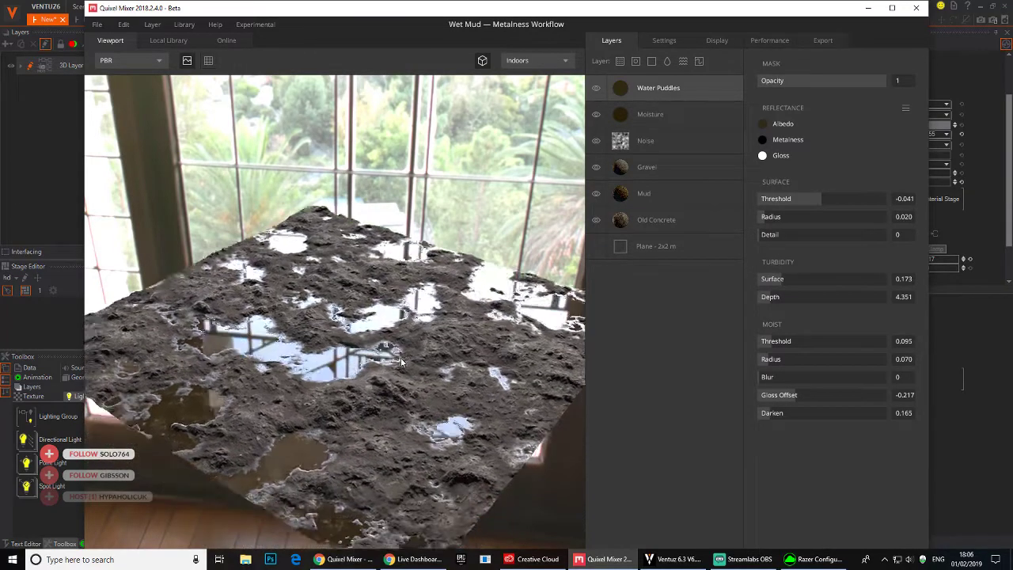
{"action": "left_click_drag", "start_coordinate": [388, 365], "coordinate": [418, 351]}
{"action": "left_click", "coordinate": [663, 166]}
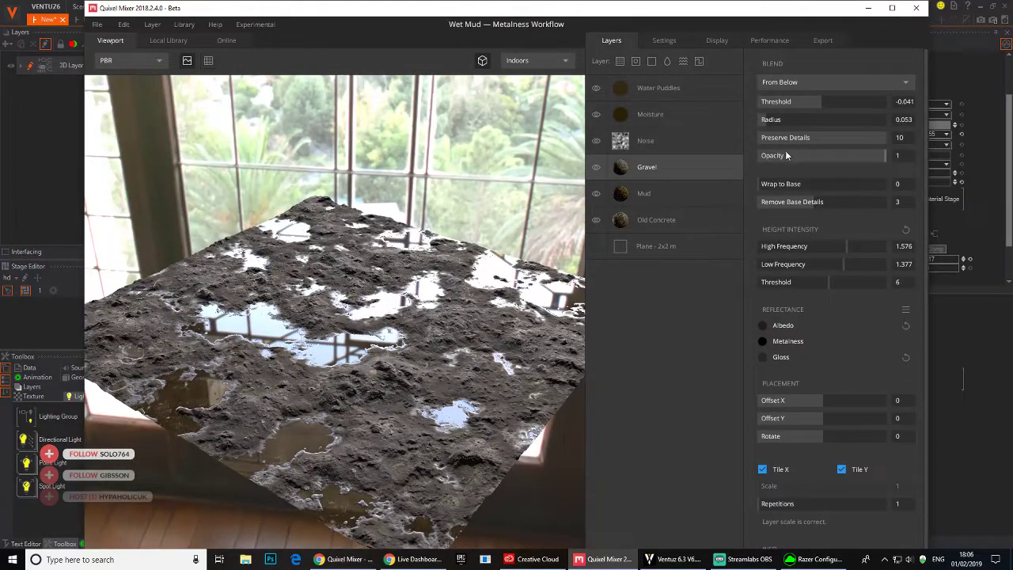
{"action": "left_click_drag", "start_coordinate": [773, 124], "coordinate": [844, 131]}
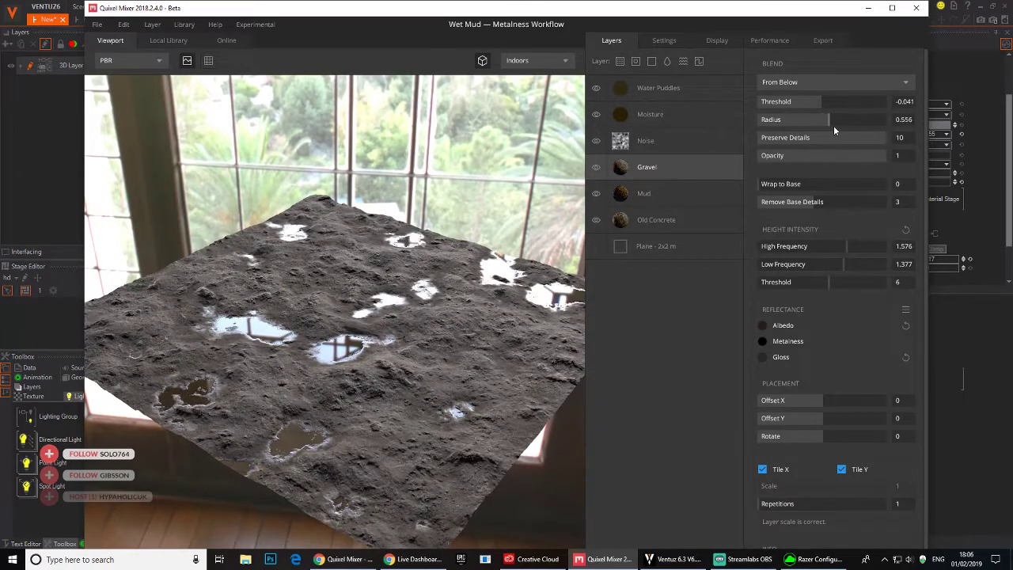
- Re-aim the directional light's pitch and yaw, deactivating the skybox to judge the lighting
{"action": "left_click", "coordinate": [868, 8]}
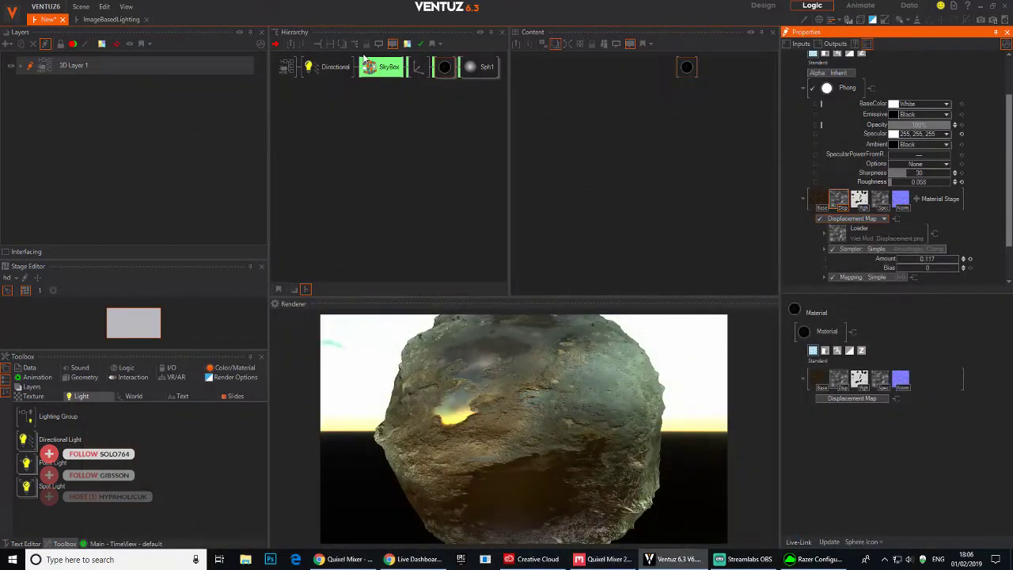
{"action": "left_click", "coordinate": [330, 66]}
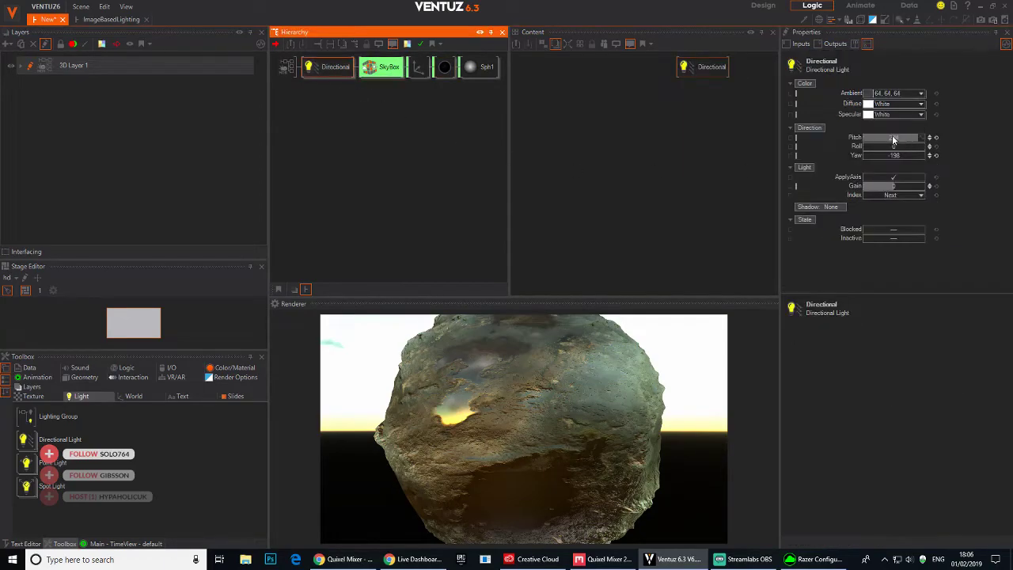
{"action": "left_click_drag", "start_coordinate": [862, 136], "coordinate": [863, 155]}
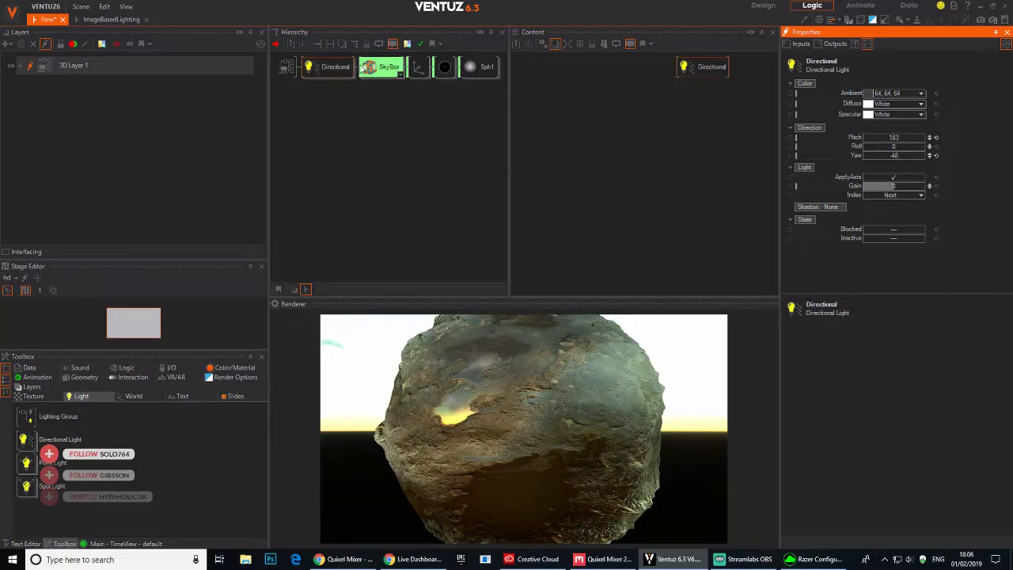
{"action": "left_click", "coordinate": [388, 70]}
{"action": "key", "text": "ctrl+i"}
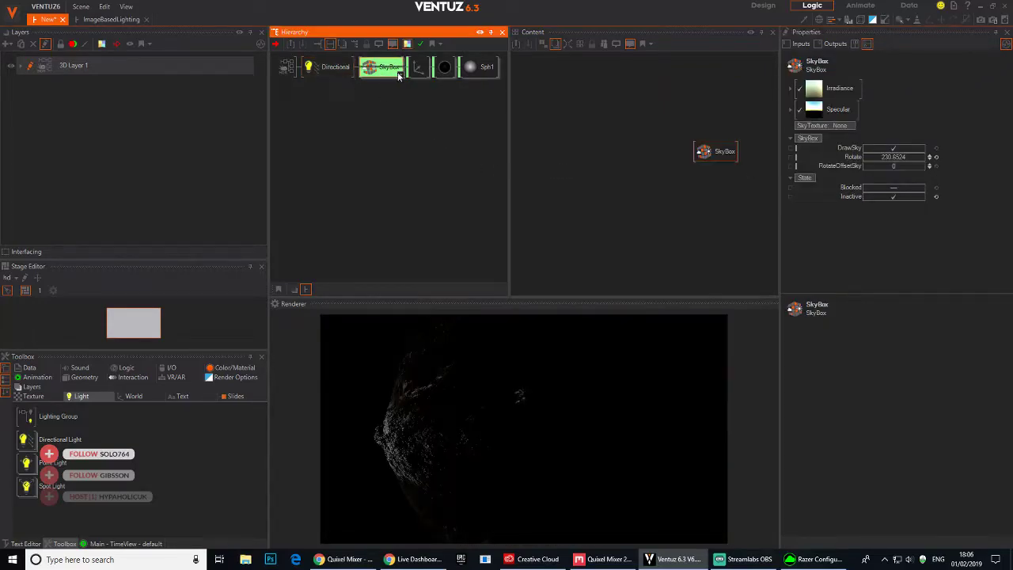
{"action": "left_click", "coordinate": [336, 66]}
{"action": "mouse_move", "coordinate": [921, 156]}
{"action": "left_mouse_down"}
{"action": "mouse_move", "coordinate": [873, 154]}
{"action": "mouse_move", "coordinate": [904, 155]}
{"action": "mouse_move", "coordinate": [900, 137]}
{"action": "mouse_move", "coordinate": [873, 137]}
{"action": "mouse_move", "coordinate": [896, 137]}
{"action": "mouse_move", "coordinate": [880, 155]}
{"action": "mouse_move", "coordinate": [920, 156]}
{"action": "left_mouse_up"}
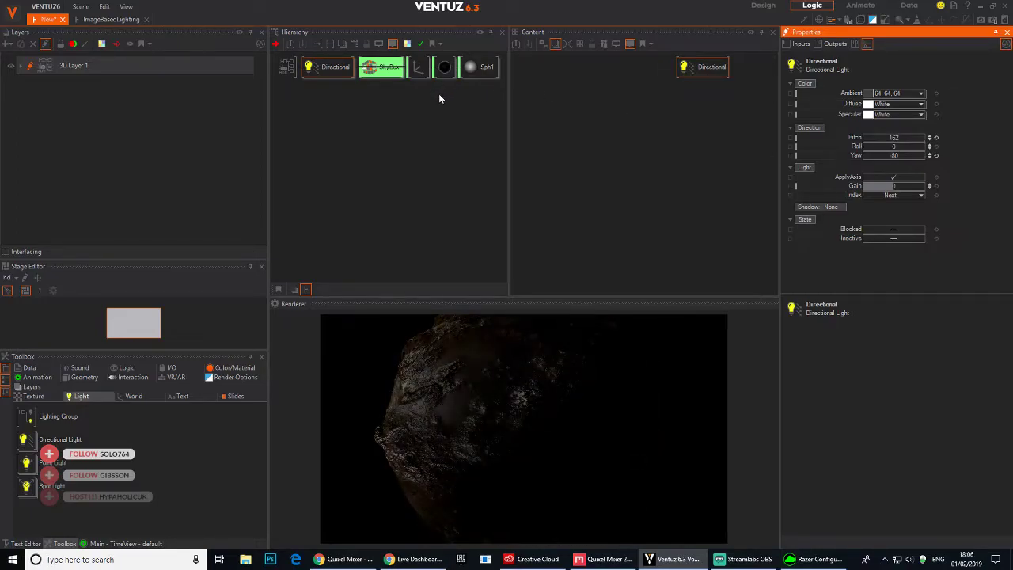
- Turn down the skybox's specular environment amount and set the directional light's pitch to 162
{"action": "left_click", "coordinate": [388, 75]}
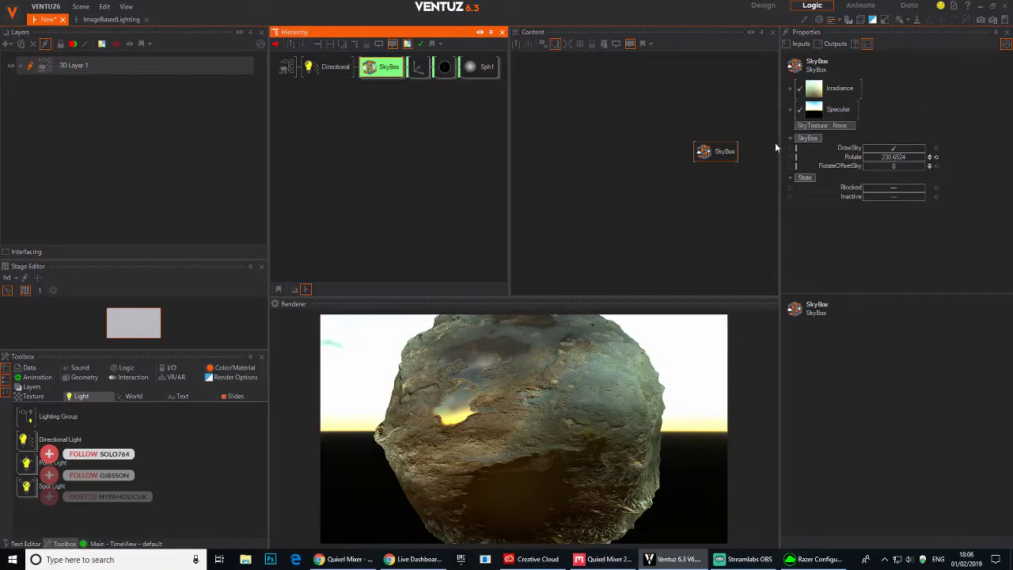
{"action": "left_click", "coordinate": [790, 108]}
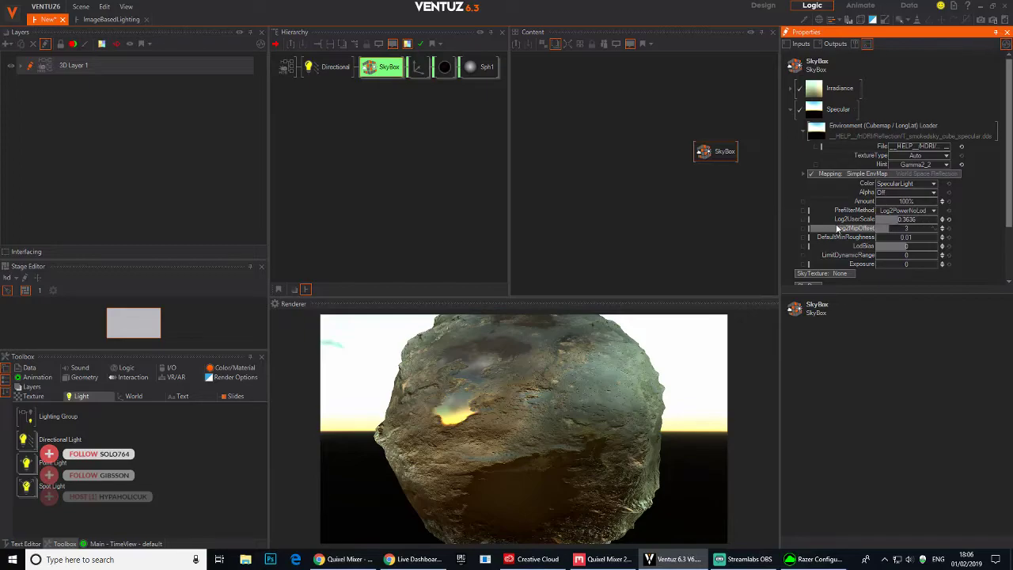
{"action": "left_click_drag", "start_coordinate": [901, 203], "coordinate": [892, 201]}
{"action": "left_click", "coordinate": [341, 71]}
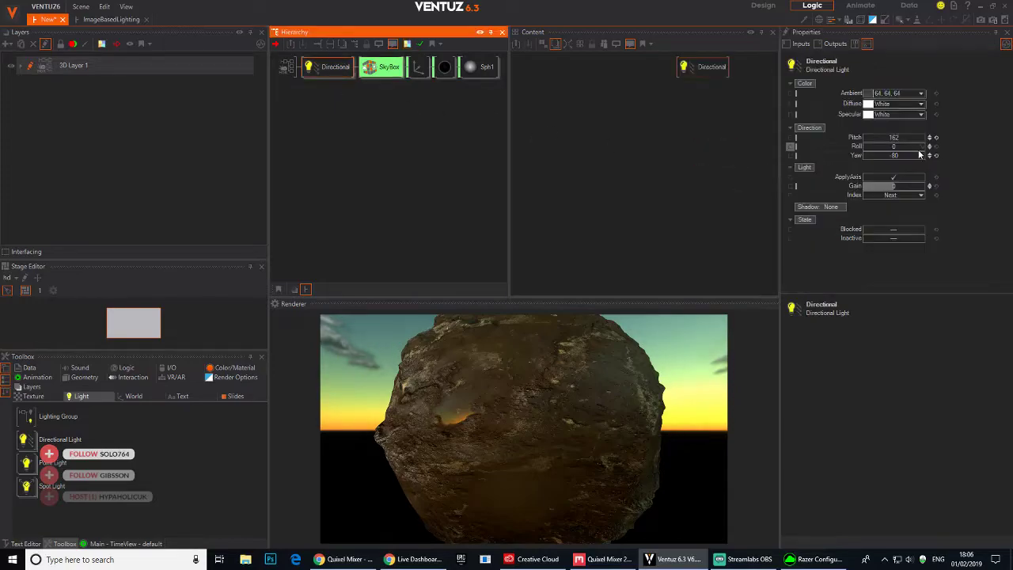
{"action": "left_click_drag", "start_coordinate": [891, 141], "coordinate": [892, 140]}
{"action": "left_click", "coordinate": [327, 68]}
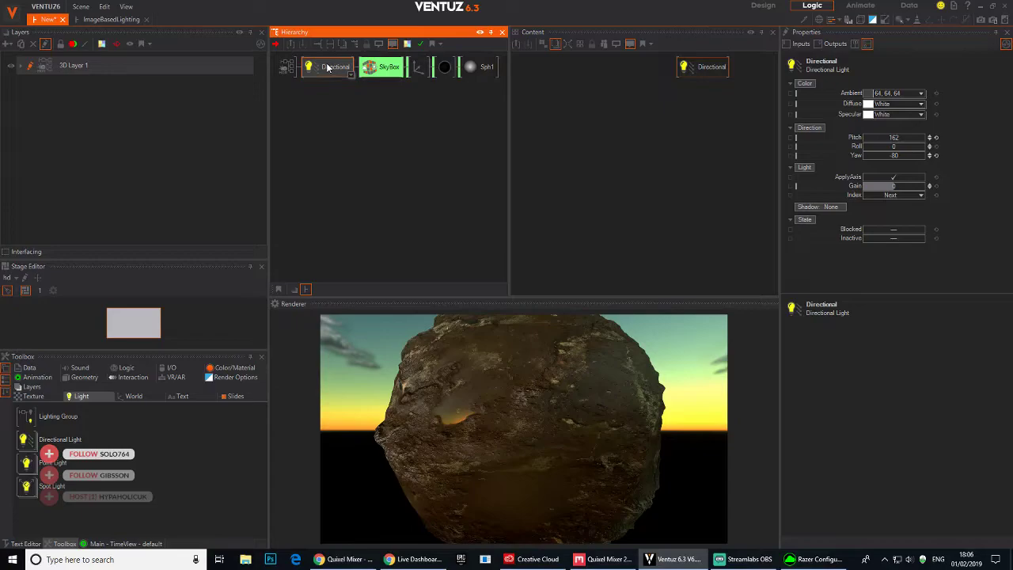
- Replace the directional light with a point light of range 46.9, moved along Z to -60
{"action": "key", "text": "Delete"}
{"action": "type", "text": "po"}
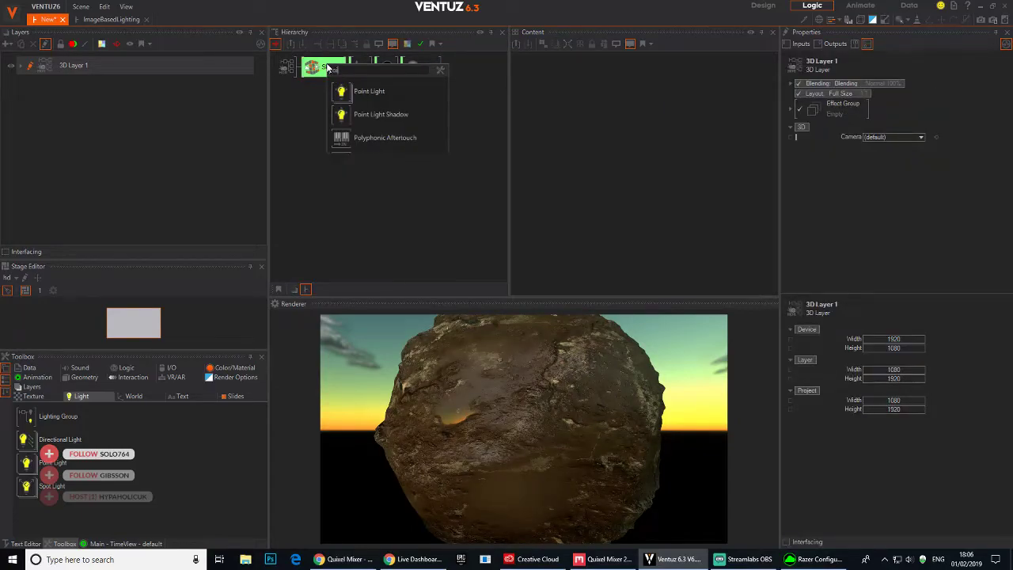
{"action": "type", "text": "in"}
{"action": "key", "text": "Return"}
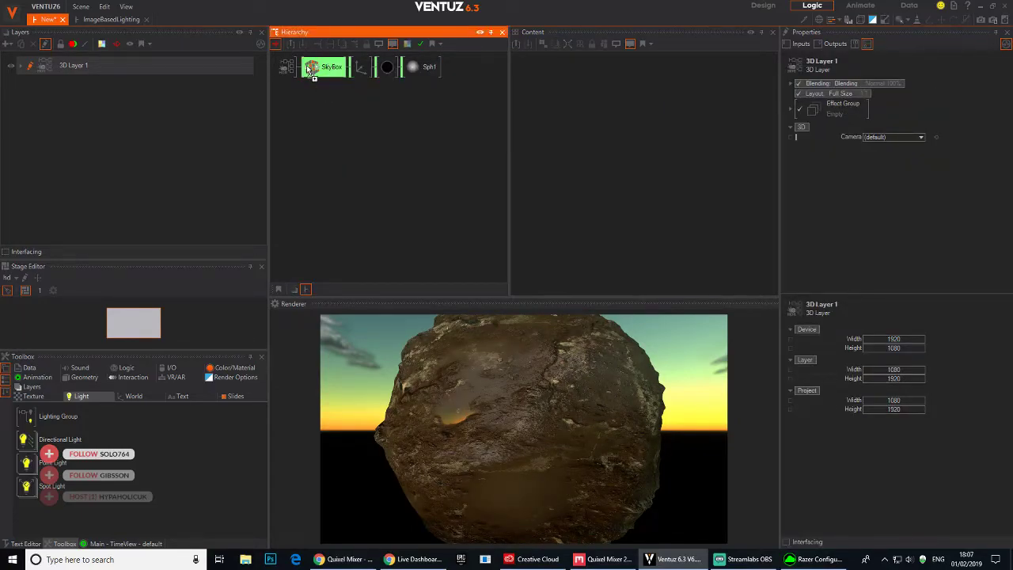
{"action": "left_click", "coordinate": [894, 137]}
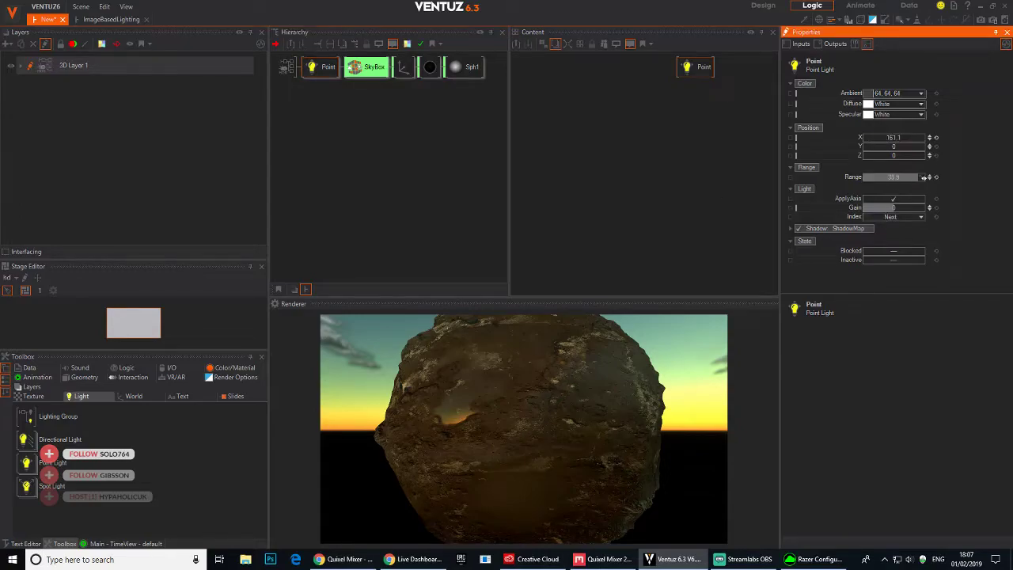
{"action": "left_click_drag", "start_coordinate": [923, 178], "coordinate": [924, 176]}
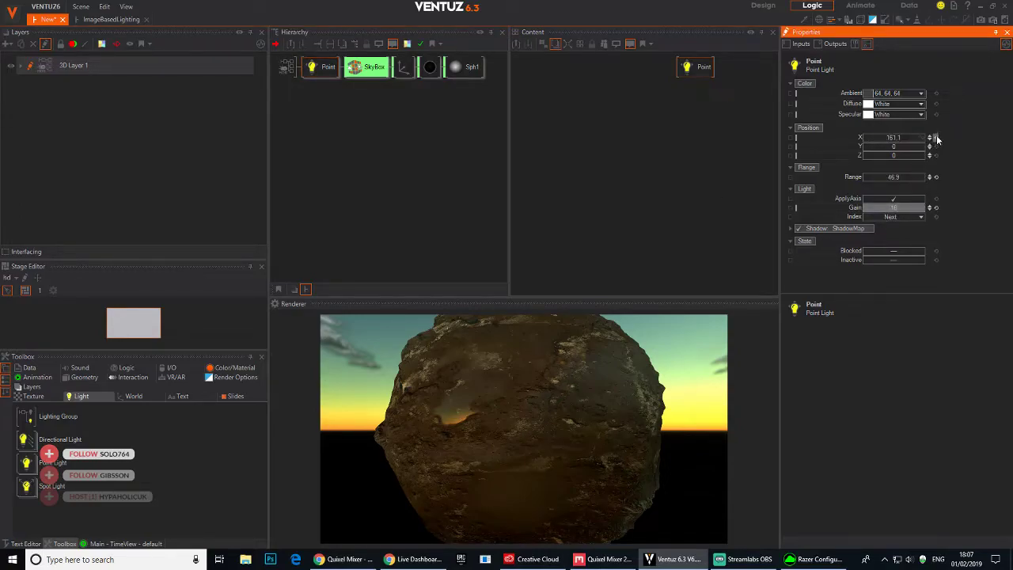
{"action": "mouse_move", "coordinate": [888, 156]}
{"action": "left_mouse_down"}
{"action": "mouse_move", "coordinate": [907, 155]}
{"action": "mouse_move", "coordinate": [877, 139]}
{"action": "left_mouse_up"}
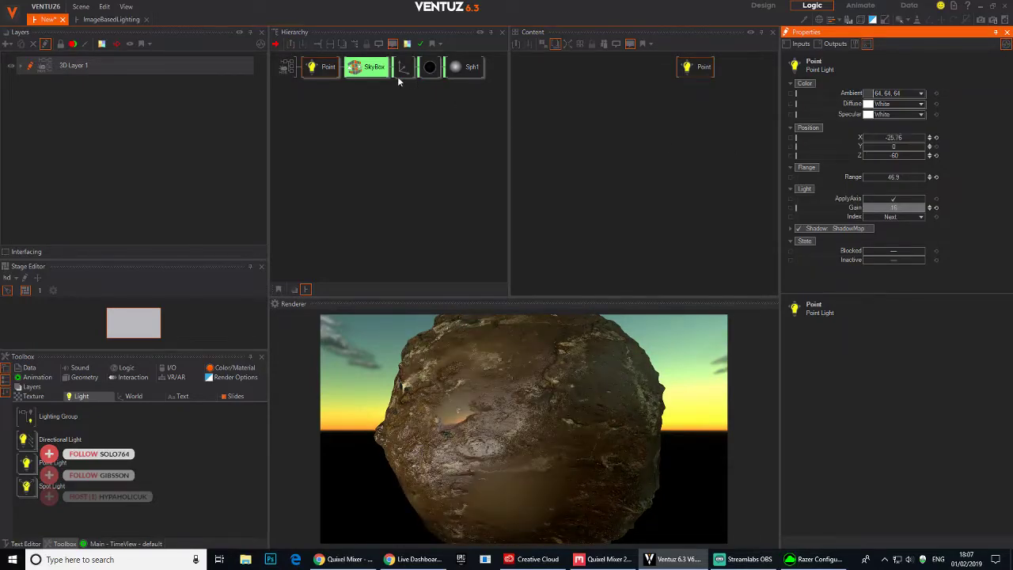
- Duplicate the point light and shift the copy along X to 26.873
{"action": "left_click", "coordinate": [320, 76]}
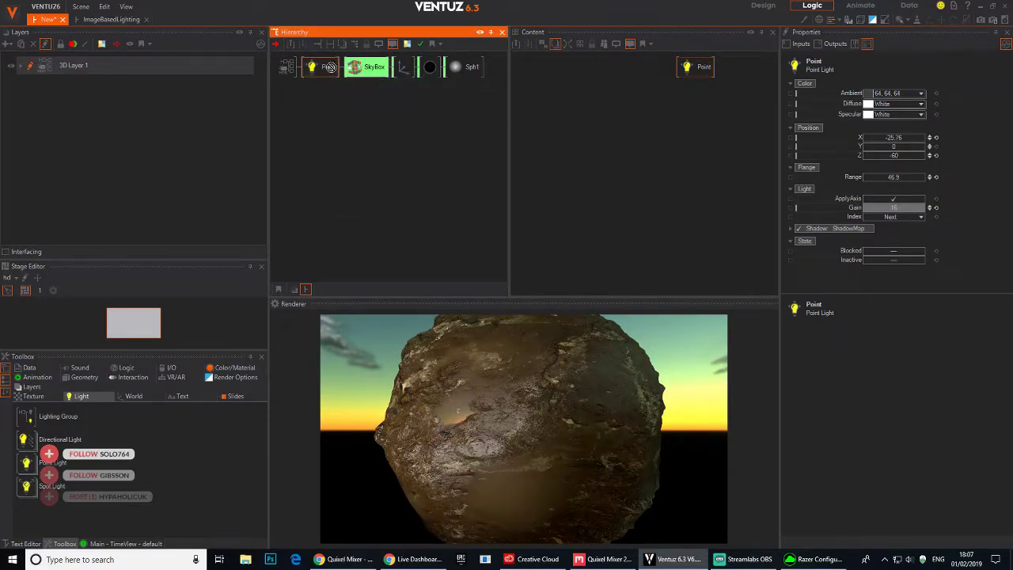
{"action": "left_click_drag", "start_coordinate": [350, 70], "coordinate": [353, 70], "text": "ctrl"}
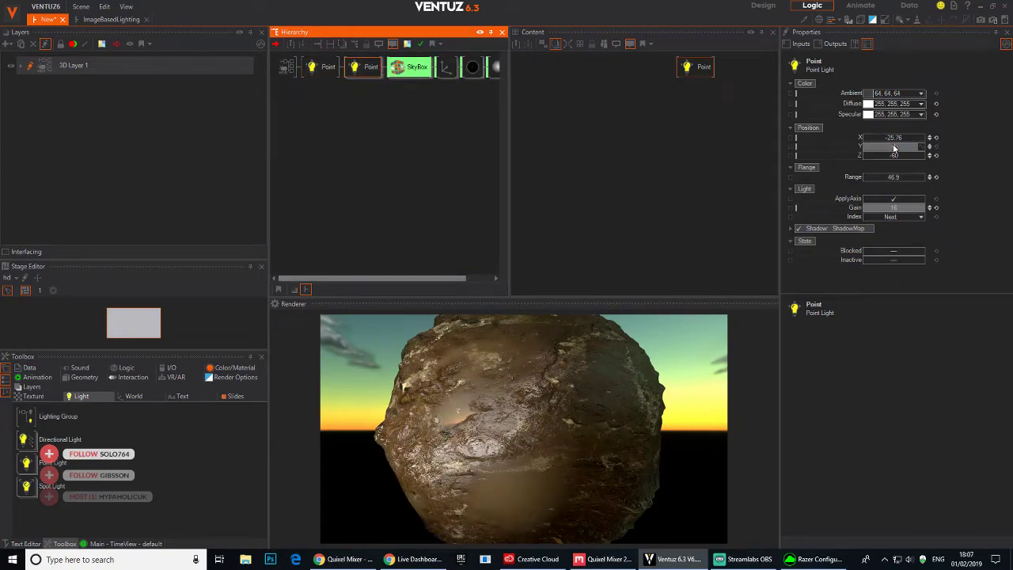
{"action": "left_click_drag", "start_coordinate": [894, 139], "coordinate": [931, 139]}
- Set the point light's diffuse to orange 239,119,0 and rotate the rock's Axis to Y -201.5
{"action": "left_click", "coordinate": [920, 103]}
{"action": "left_click_drag", "start_coordinate": [852, 148], "coordinate": [856, 152]}
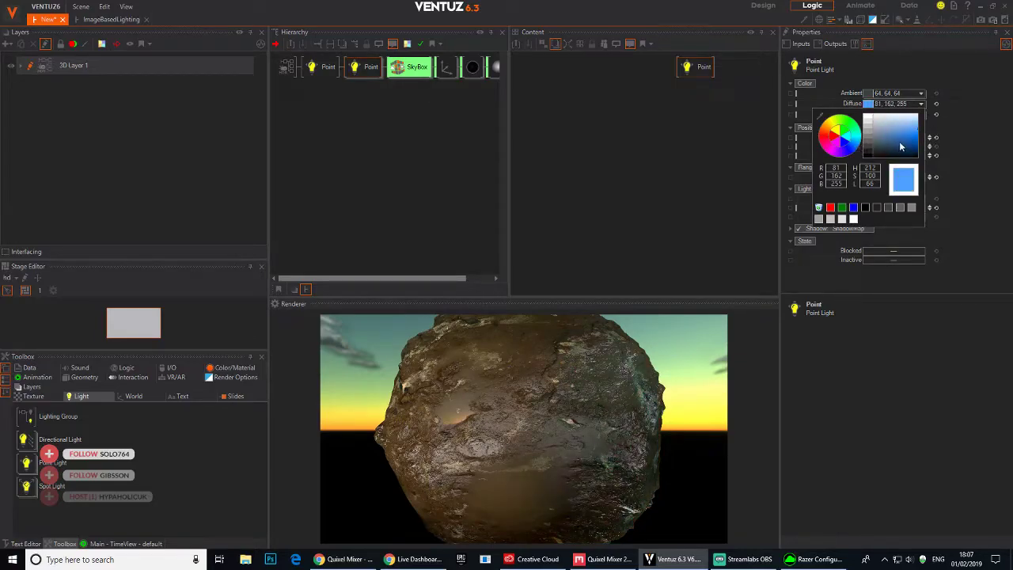
{"action": "left_click", "coordinate": [318, 89]}
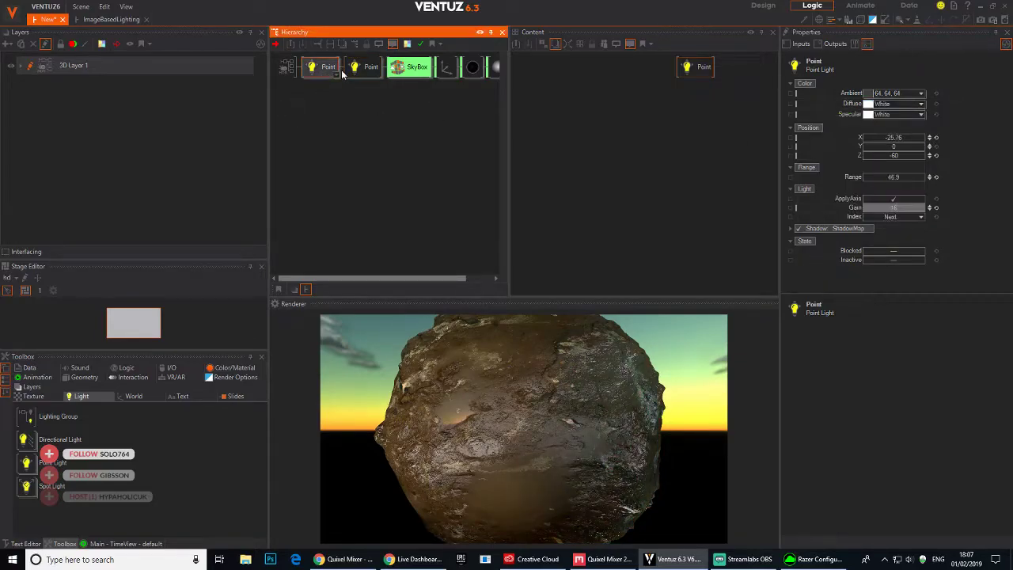
{"action": "left_click", "coordinate": [920, 103]}
{"action": "left_click", "coordinate": [823, 131]}
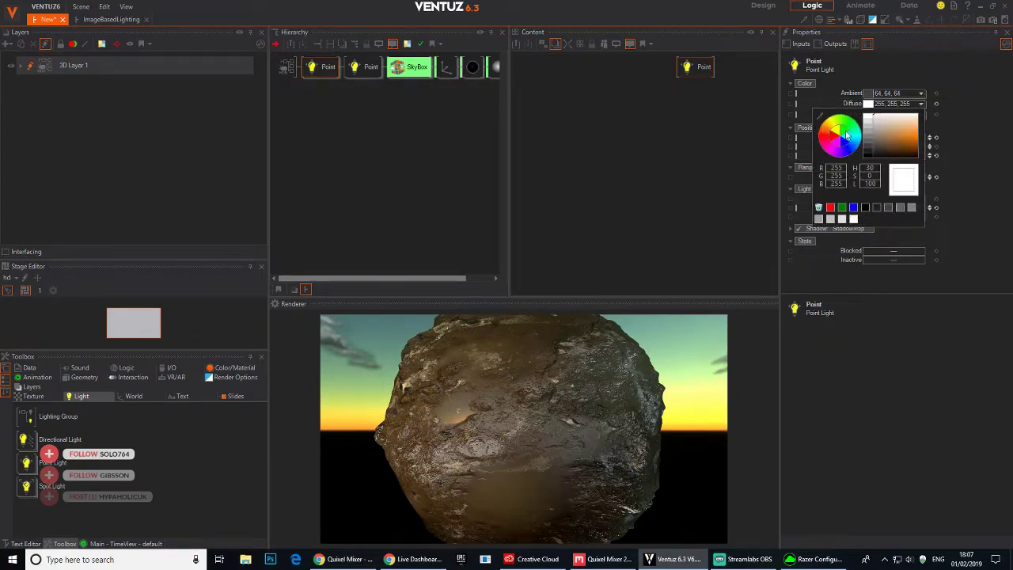
{"action": "left_click_drag", "start_coordinate": [912, 144], "coordinate": [932, 146]}
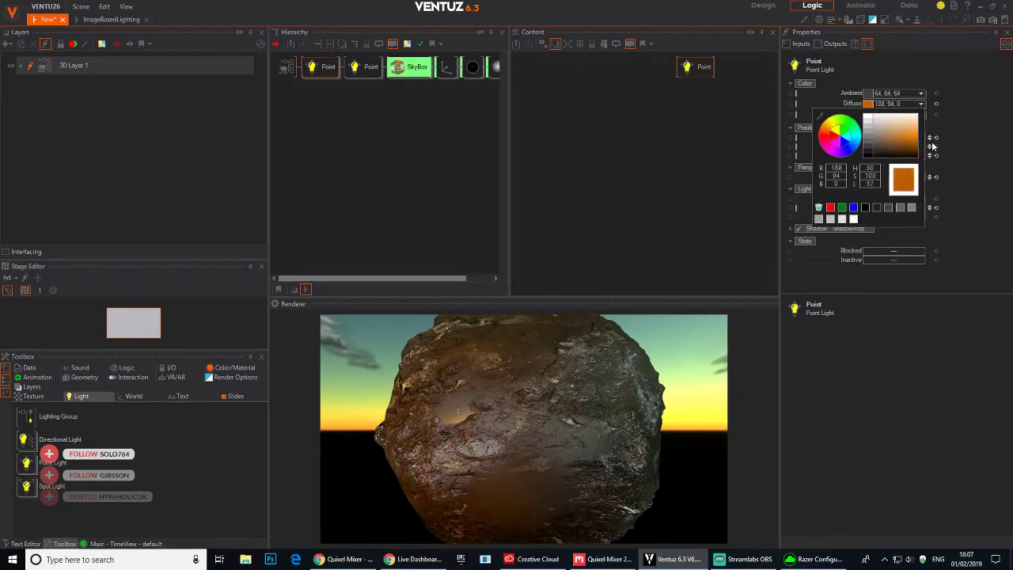
{"action": "left_click", "coordinate": [426, 142]}
{"action": "left_click", "coordinate": [447, 68]}
{"action": "mouse_move", "coordinate": [892, 140]}
{"action": "left_mouse_down"}
{"action": "mouse_move", "coordinate": [862, 140]}
{"action": "mouse_move", "coordinate": [884, 141]}
{"action": "left_mouse_up"}
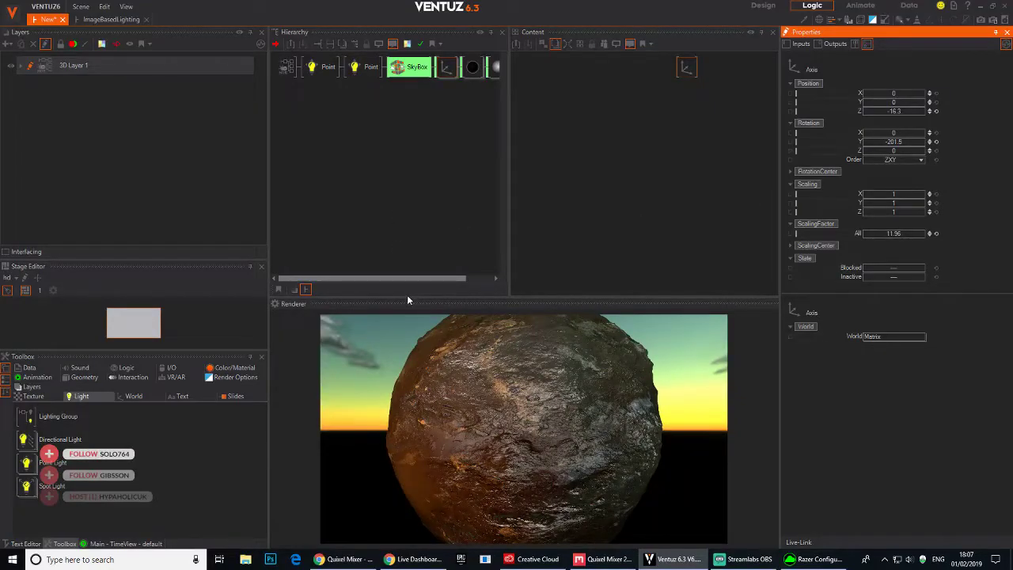
- Switch to Quixel Mixer and open the Damaged Painted Concrete project from Sample Mixes
{"action": "left_click_drag", "start_coordinate": [409, 299], "coordinate": [407, 222]}
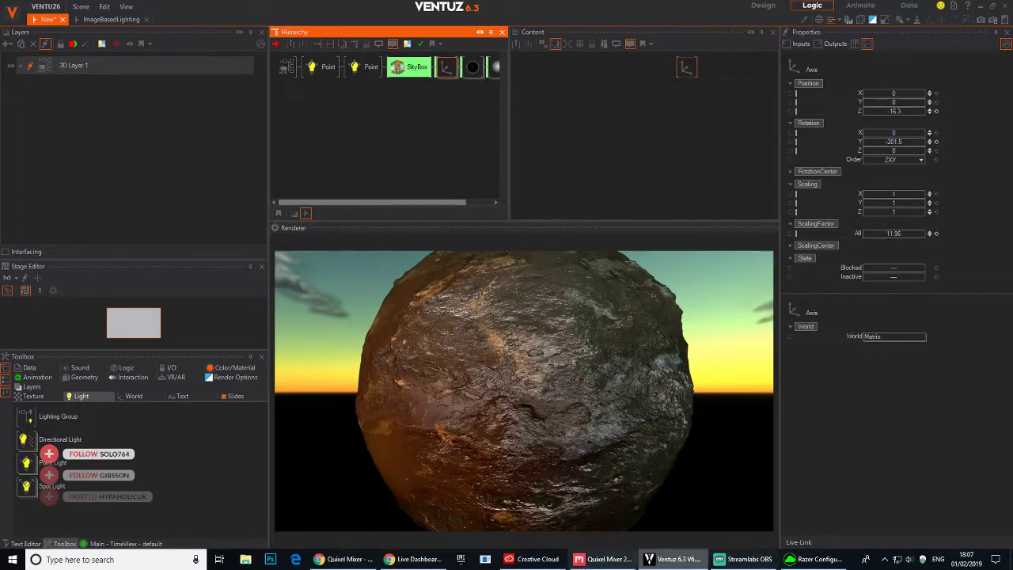
{"action": "left_click", "coordinate": [610, 559]}
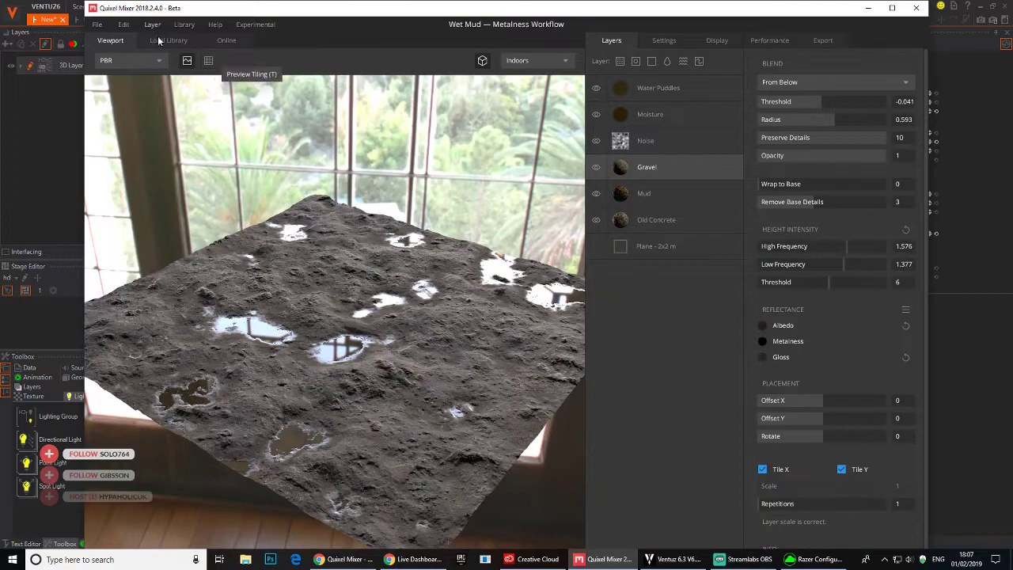
{"action": "left_click", "coordinate": [97, 25]}
{"action": "left_click", "coordinate": [104, 66]}
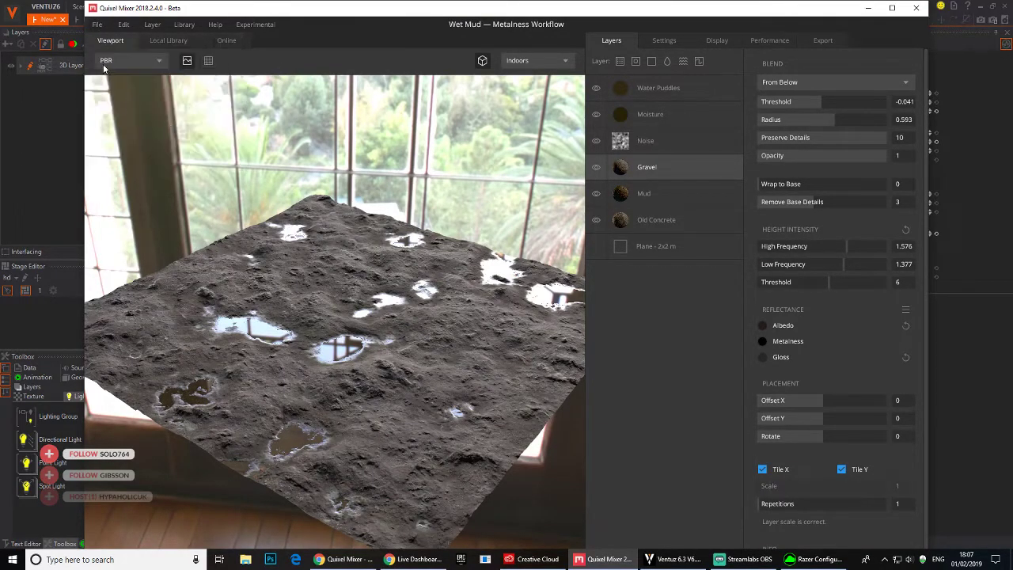
{"action": "left_click", "coordinate": [97, 25]}
{"action": "left_click", "coordinate": [104, 65]}
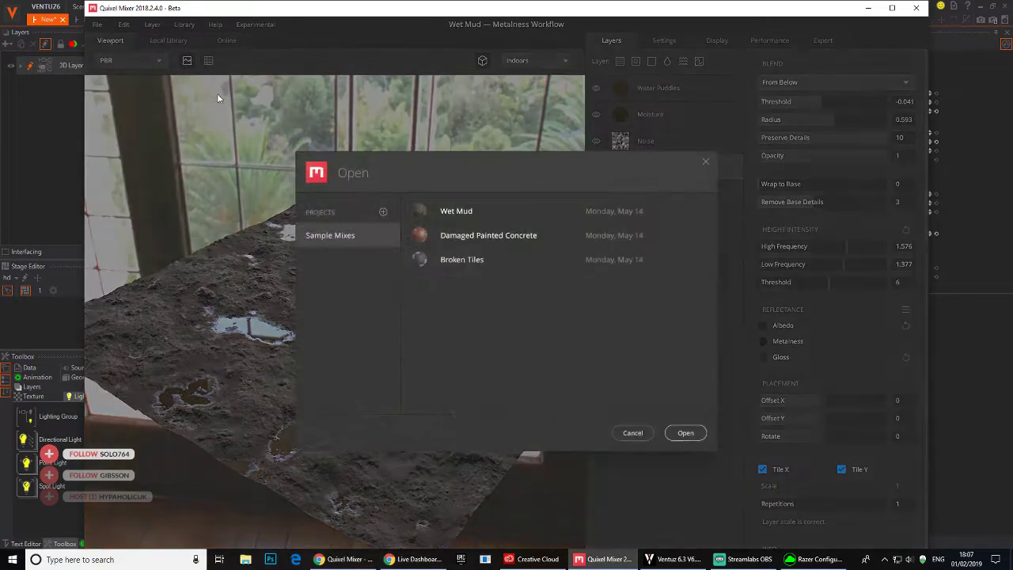
{"action": "left_click", "coordinate": [454, 241]}
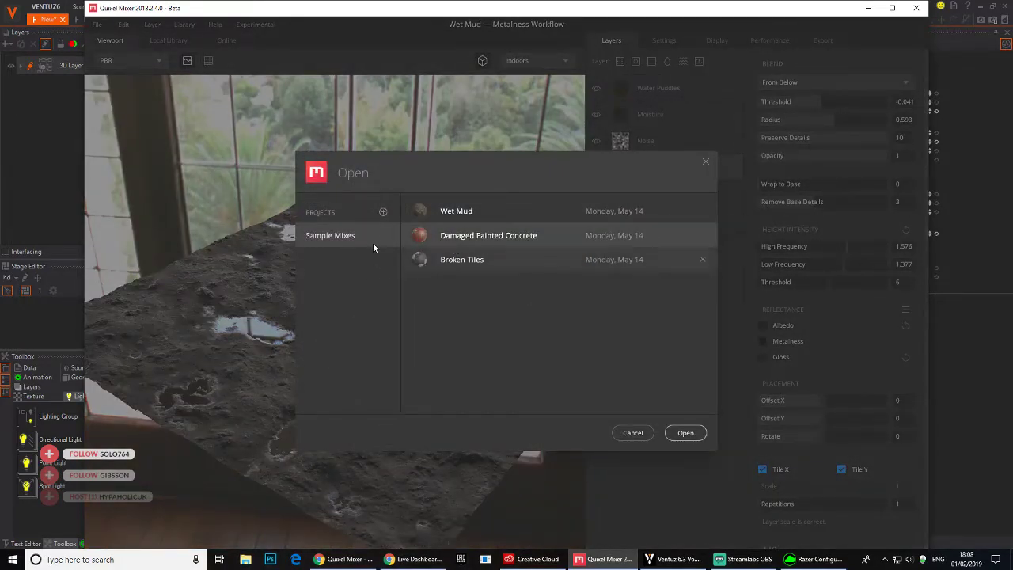
{"action": "double_click", "coordinate": [465, 237]}
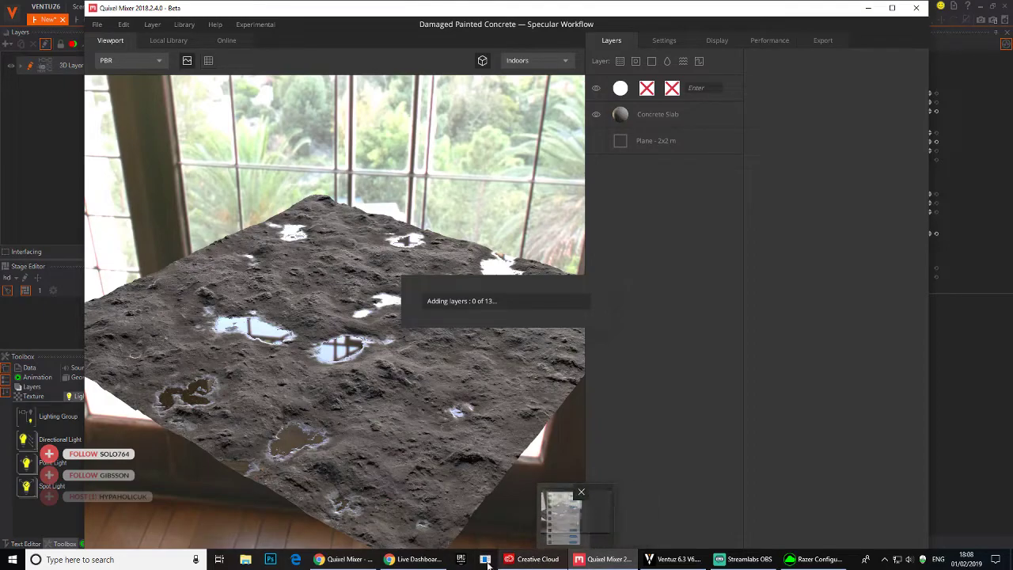
- Switch to the quixel.com/mixer page in Chrome and scroll through its feature sections
{"action": "mouse_move", "coordinate": [391, 561]}
{"action": "left_click", "coordinate": [335, 514]}
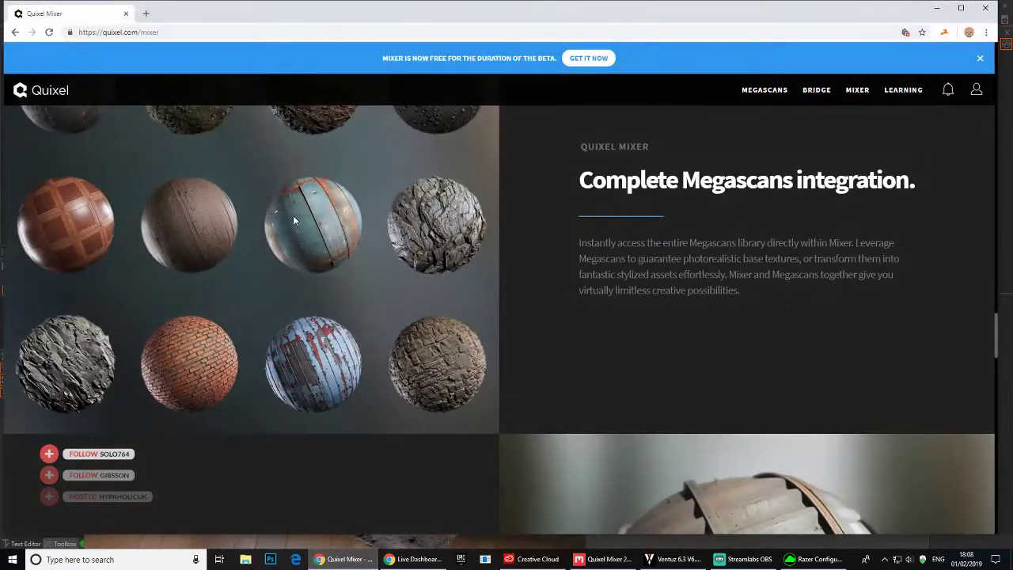
{"action": "scroll", "coordinate": [349, 238], "scroll_direction": "down", "scroll_amount": 15}
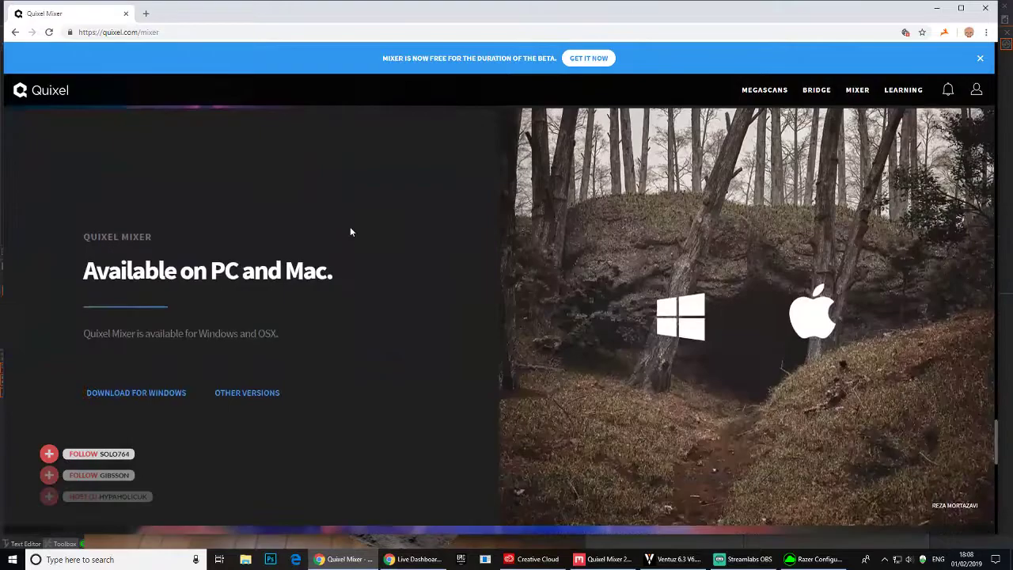
{"action": "scroll", "coordinate": [350, 229], "scroll_direction": "down", "scroll_amount": 5}
{"action": "scroll", "coordinate": [348, 228], "scroll_direction": "up", "scroll_amount": 8}
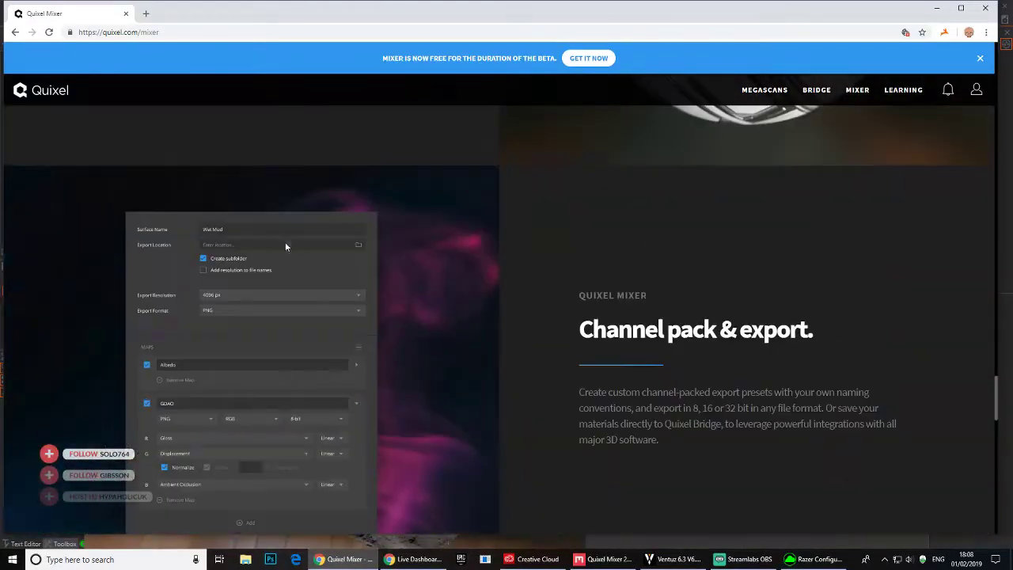
{"action": "scroll", "coordinate": [292, 241], "scroll_direction": "up", "scroll_amount": 10}
{"action": "scroll", "coordinate": [325, 237], "scroll_direction": "down", "scroll_amount": 5}
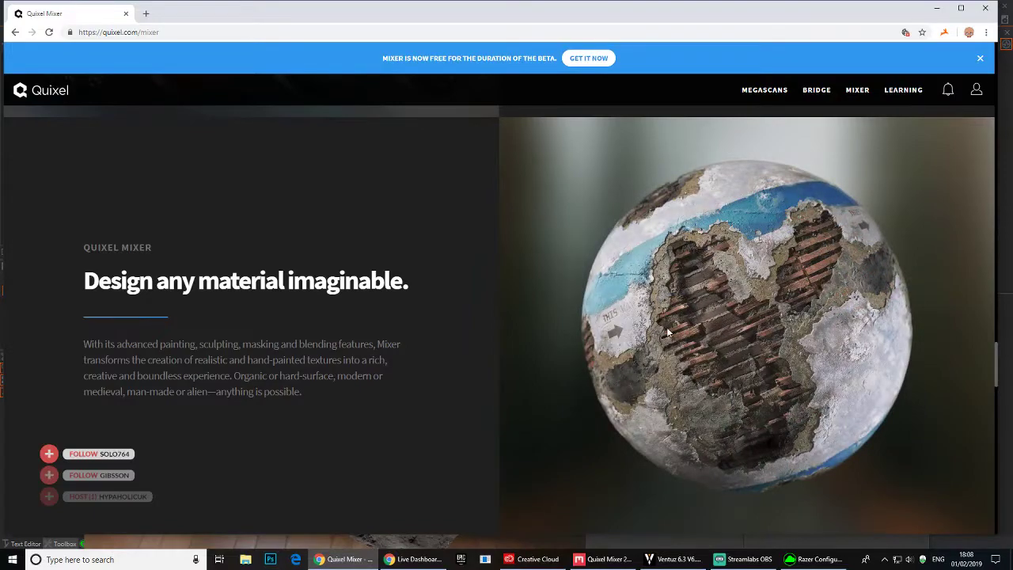
{"action": "scroll", "coordinate": [676, 334], "scroll_direction": "down", "scroll_amount": 3}
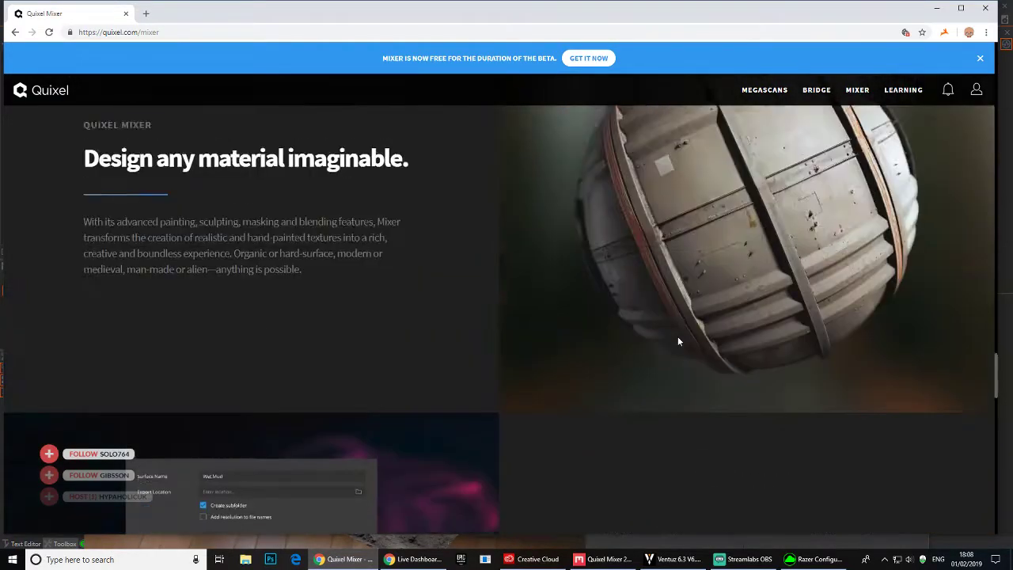
{"action": "scroll", "coordinate": [677, 335], "scroll_direction": "up", "scroll_amount": 3}
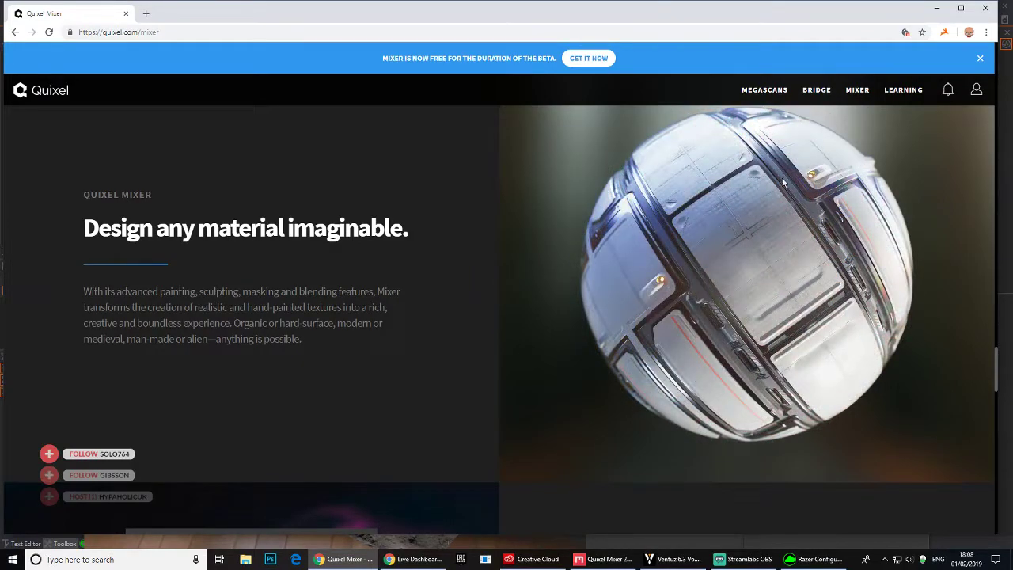
{"action": "scroll", "coordinate": [487, 312], "scroll_direction": "down", "scroll_amount": 6}
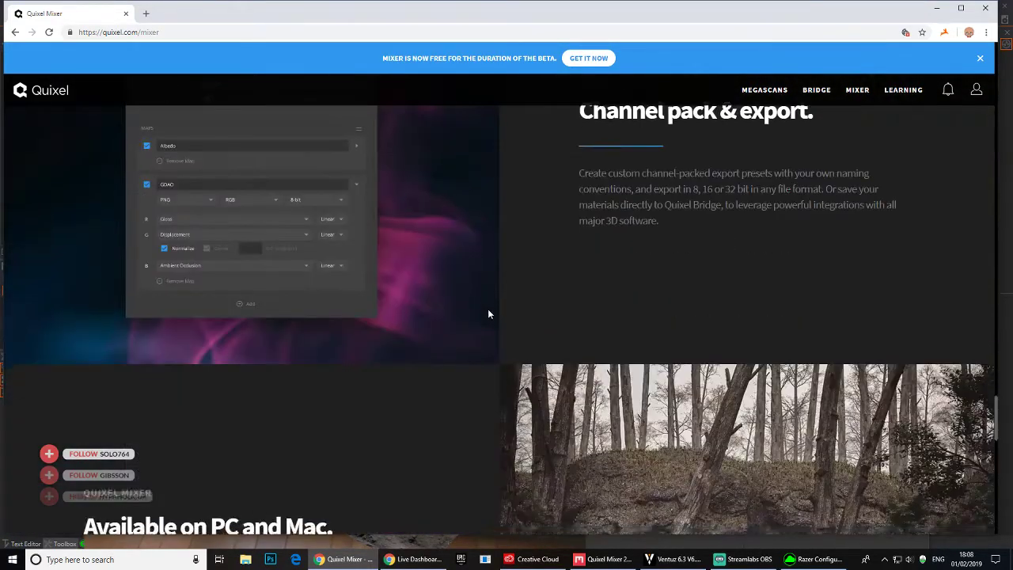
{"action": "scroll", "coordinate": [488, 311], "scroll_direction": "down", "scroll_amount": 8}
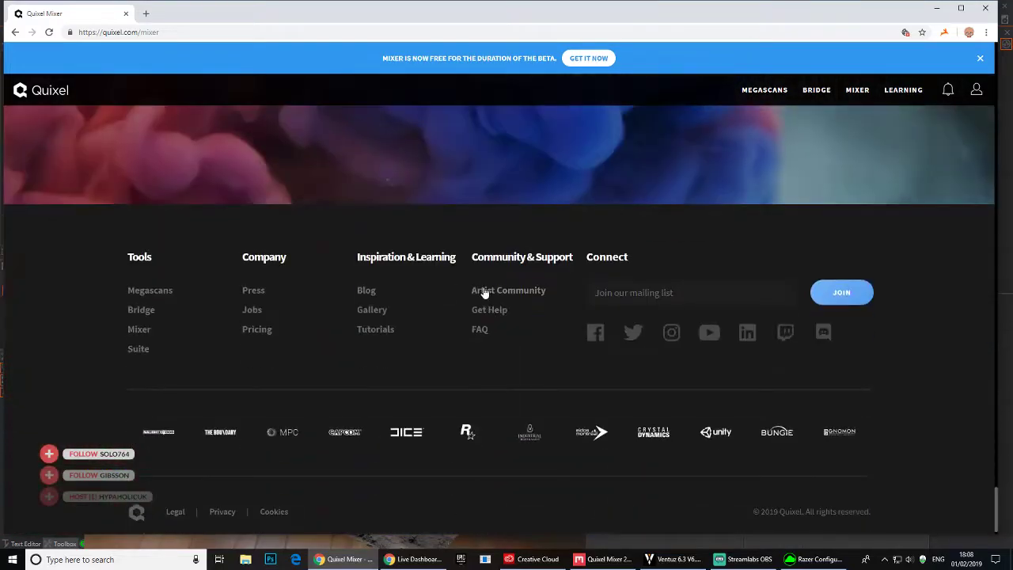
{"action": "scroll", "coordinate": [479, 293], "scroll_direction": "up", "scroll_amount": 4}
{"action": "scroll", "coordinate": [472, 332], "scroll_direction": "up", "scroll_amount": 10}
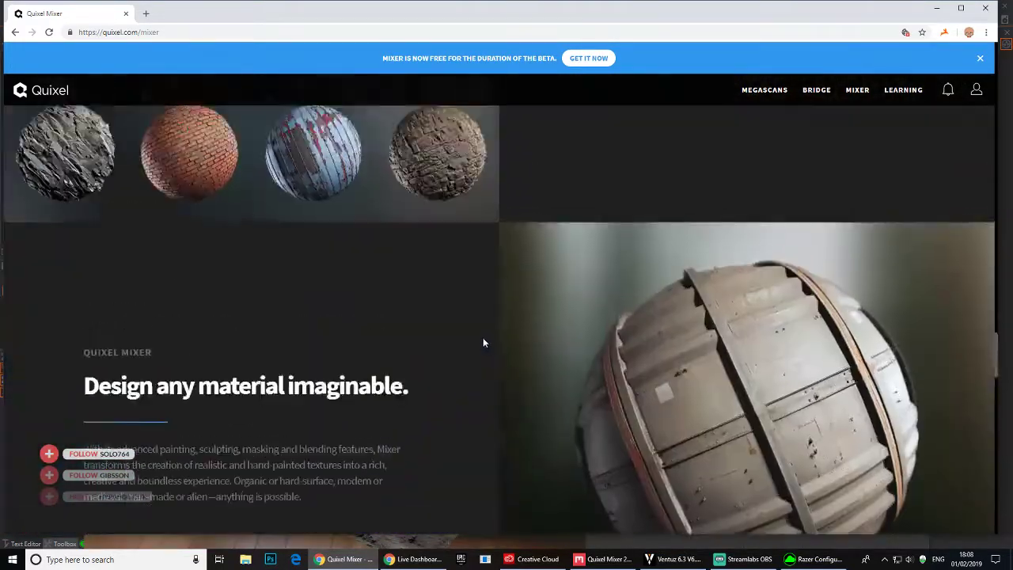
{"action": "scroll", "coordinate": [486, 339], "scroll_direction": "up", "scroll_amount": 15}
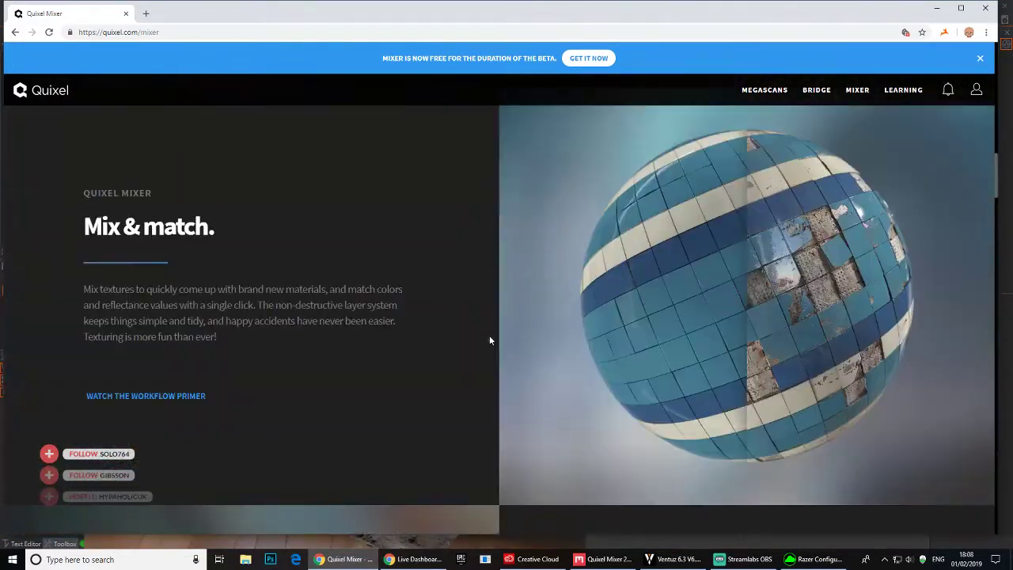
{"action": "scroll", "coordinate": [570, 322], "scroll_direction": "down", "scroll_amount": 10}
{"action": "scroll", "coordinate": [578, 310], "scroll_direction": "up", "scroll_amount": 3}
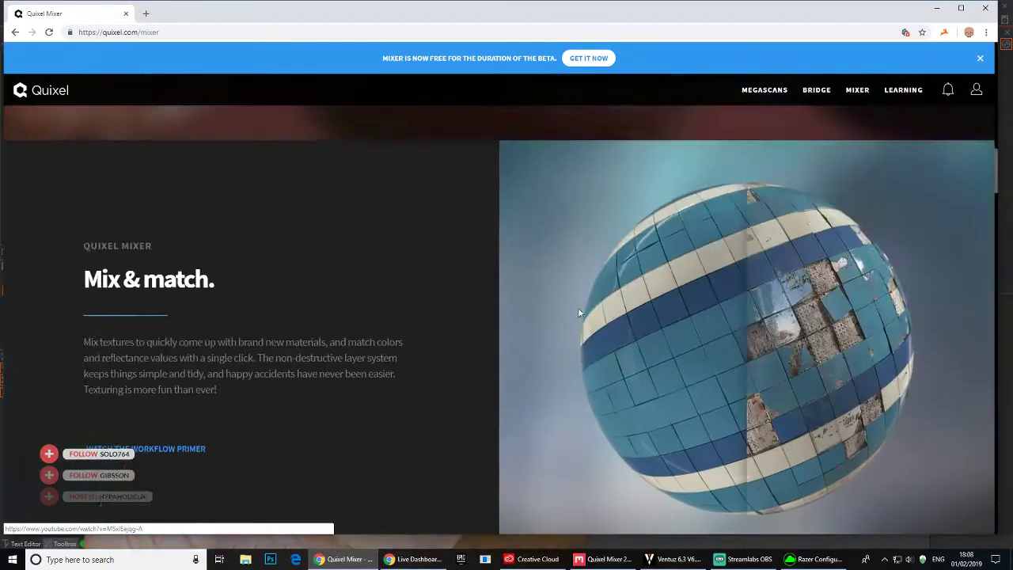
- Open the Mixer Workflow Primer video and jump ahead to about 11:29 of 18:17
{"action": "left_click", "coordinate": [163, 457]}
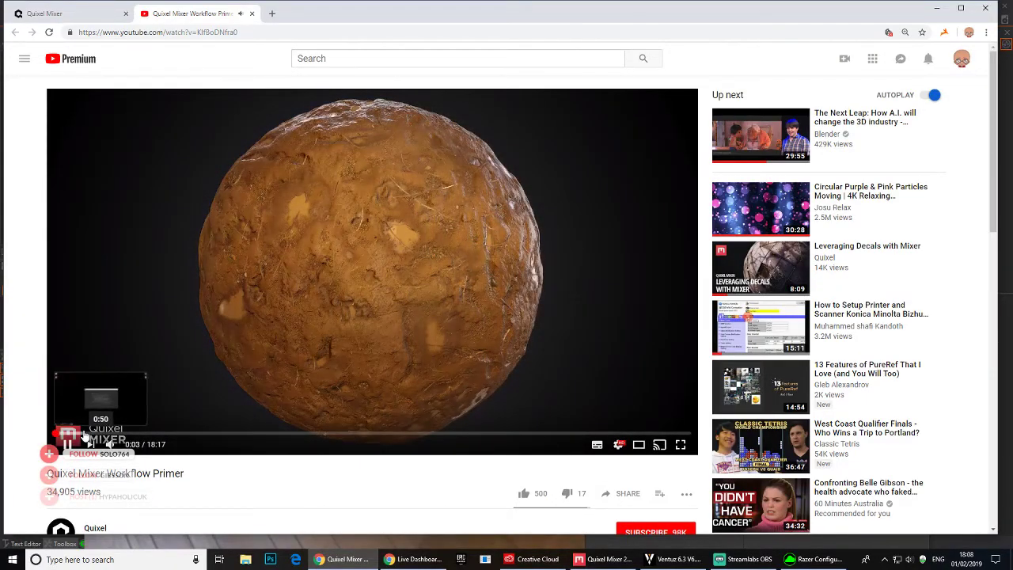
{"action": "left_click", "coordinate": [83, 434]}
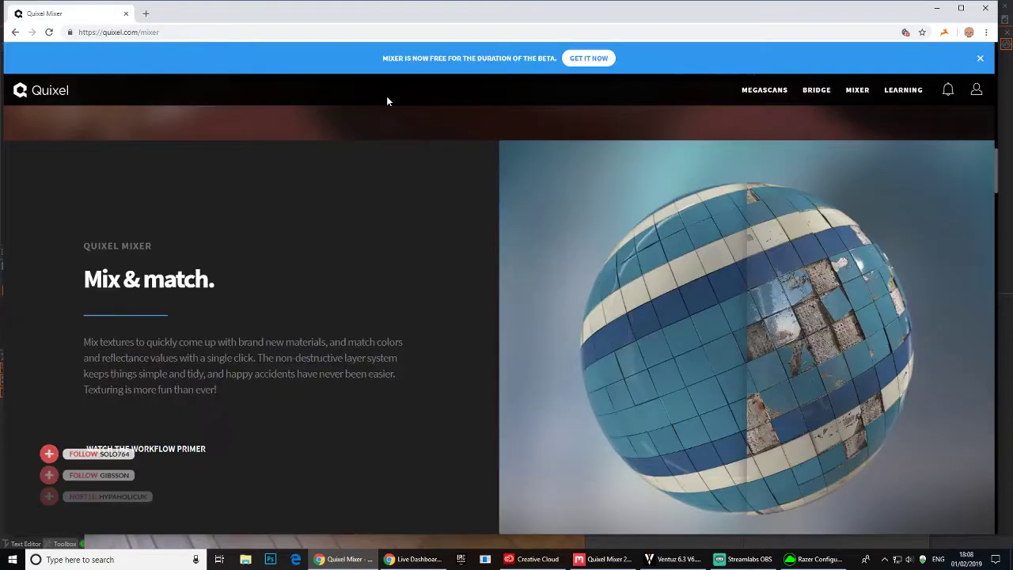
- Scroll the Quixel Mixer page to its Mix & match section, briefly opening and hiding Creative Cloud
{"action": "scroll", "coordinate": [514, 333], "scroll_direction": "down", "scroll_amount": 4}
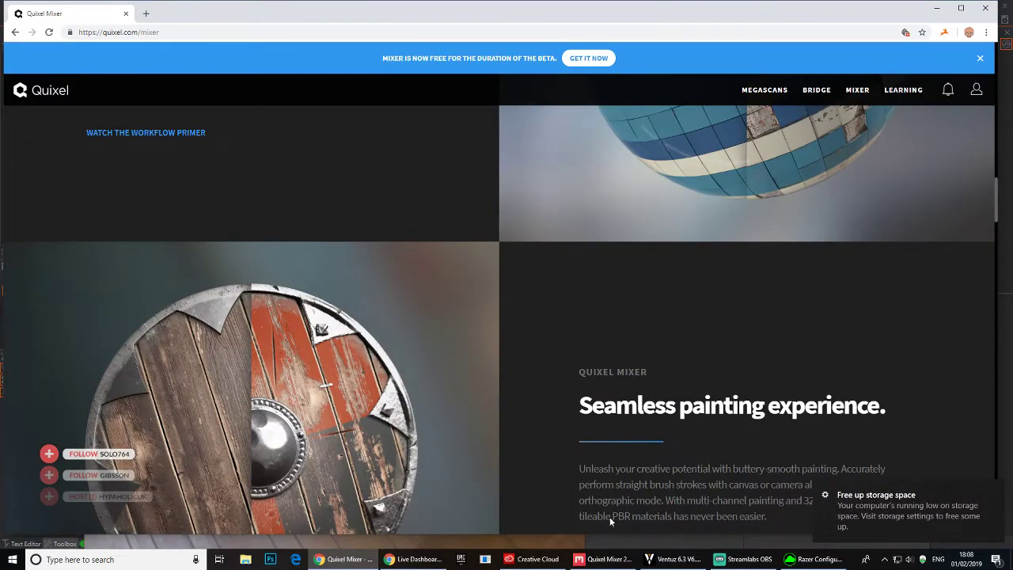
{"action": "left_click", "coordinate": [532, 558]}
{"action": "scroll", "coordinate": [807, 228], "scroll_direction": "up", "scroll_amount": 1}
{"action": "scroll", "coordinate": [809, 238], "scroll_direction": "down", "scroll_amount": 3}
{"action": "scroll", "coordinate": [813, 277], "scroll_direction": "up", "scroll_amount": 8}
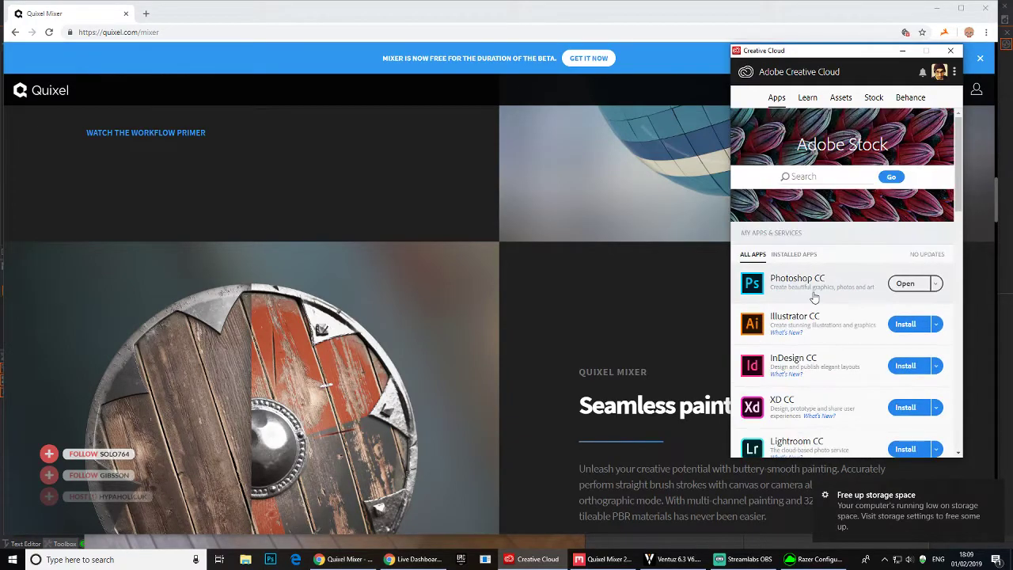
{"action": "scroll", "coordinate": [811, 285], "scroll_direction": "down", "scroll_amount": 6}
{"action": "scroll", "coordinate": [815, 273], "scroll_direction": "up", "scroll_amount": 2}
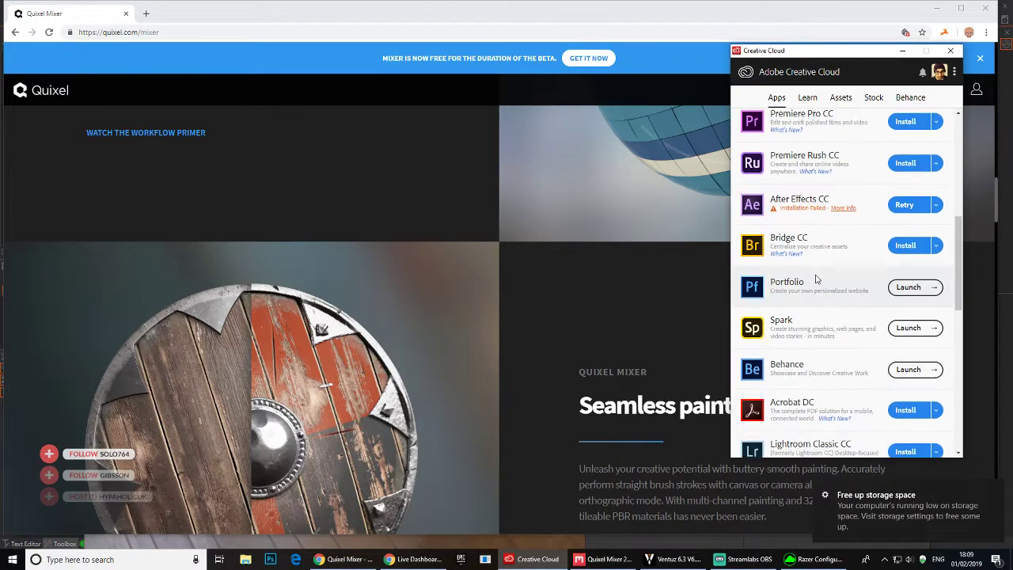
{"action": "scroll", "coordinate": [779, 285], "scroll_direction": "up", "scroll_amount": 5}
{"action": "scroll", "coordinate": [783, 306], "scroll_direction": "down", "scroll_amount": 2}
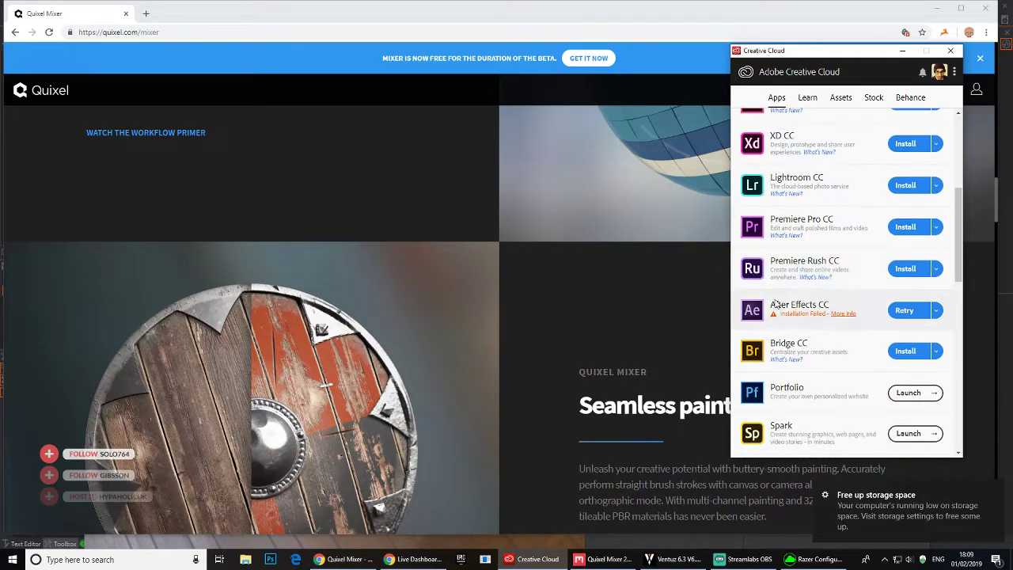
{"action": "left_click", "coordinate": [902, 50]}
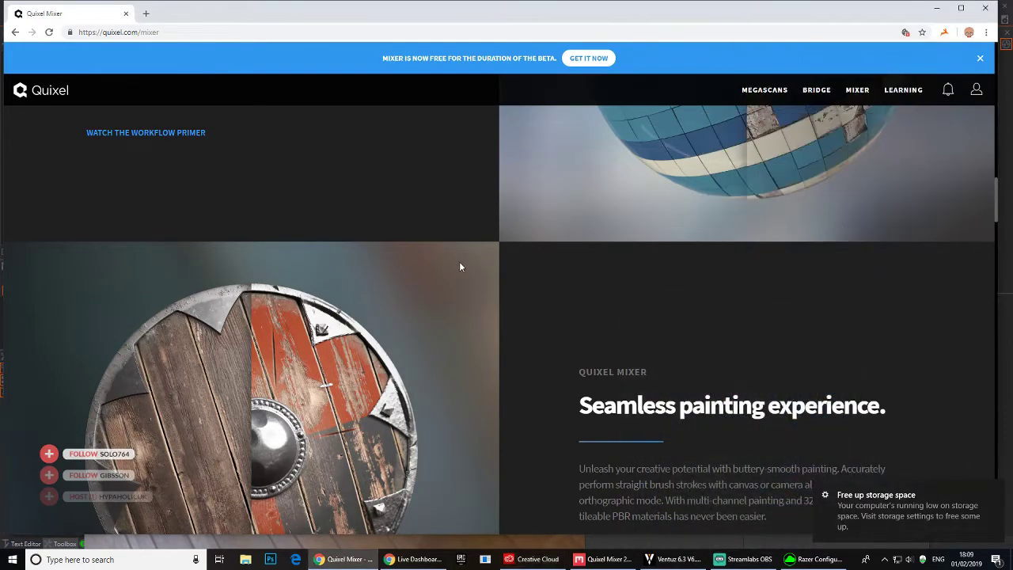
{"action": "scroll", "coordinate": [136, 92], "scroll_direction": "up", "scroll_amount": 3}
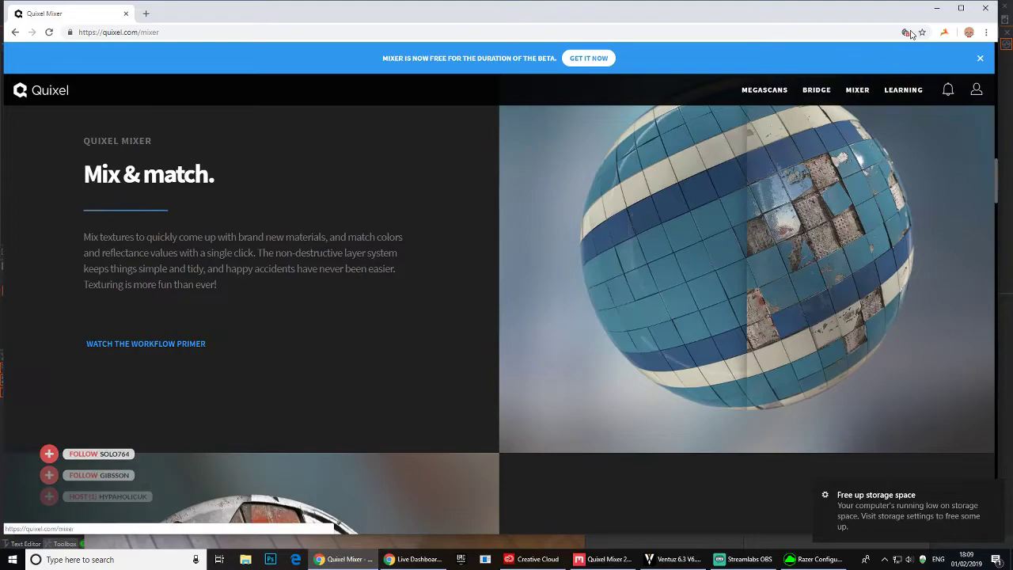
- Return to Mixer, orbit the concrete slab, and adjust the Small Flakes blend threshold
{"action": "left_click", "coordinate": [936, 11]}
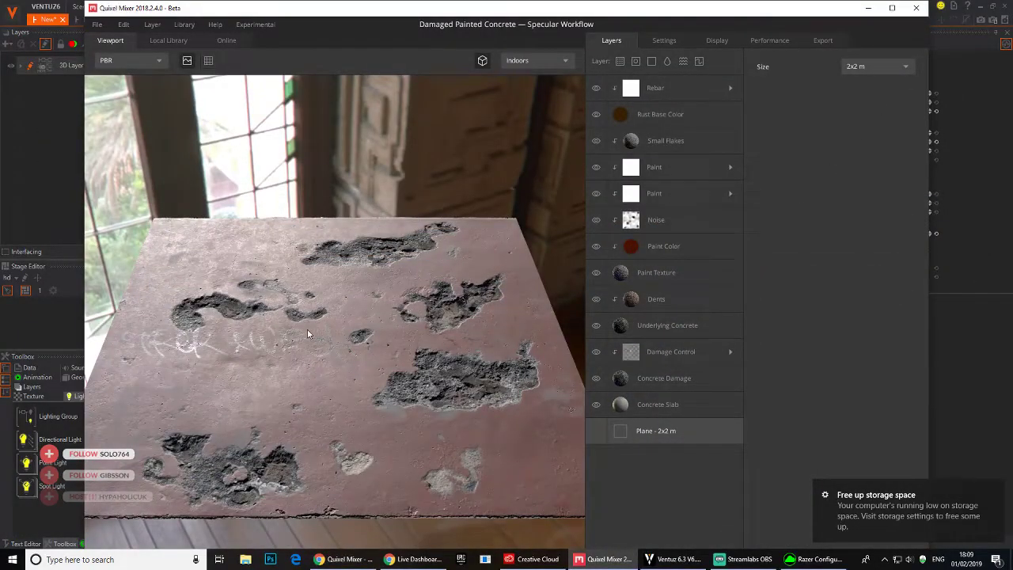
{"action": "left_click_drag", "start_coordinate": [309, 333], "coordinate": [447, 325]}
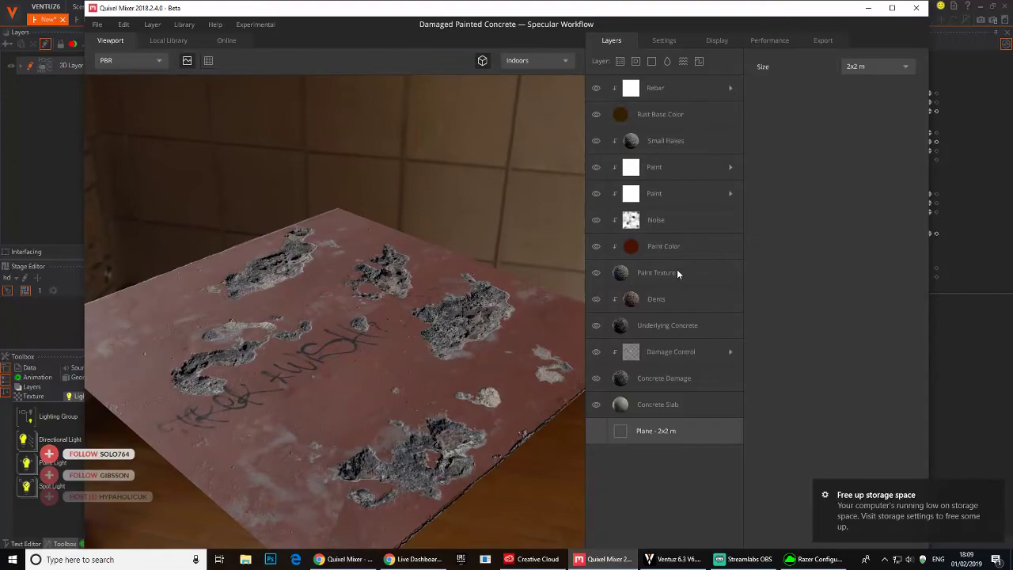
{"action": "left_click", "coordinate": [672, 141]}
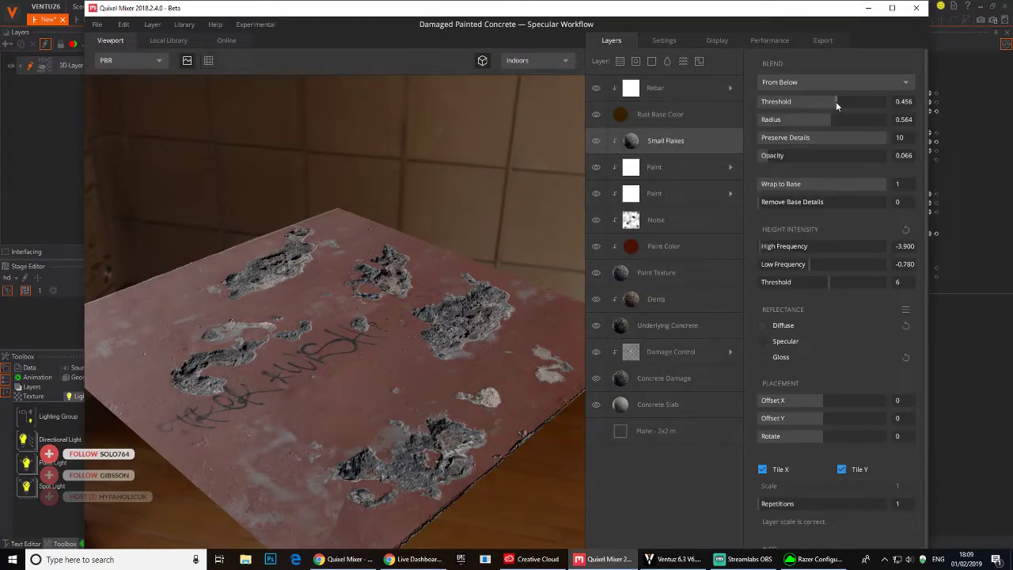
{"action": "mouse_move", "coordinate": [836, 102]}
{"action": "left_mouse_down"}
{"action": "mouse_move", "coordinate": [783, 110]}
{"action": "mouse_move", "coordinate": [836, 104]}
{"action": "mouse_move", "coordinate": [799, 109]}
{"action": "mouse_move", "coordinate": [823, 104]}
{"action": "left_mouse_up"}
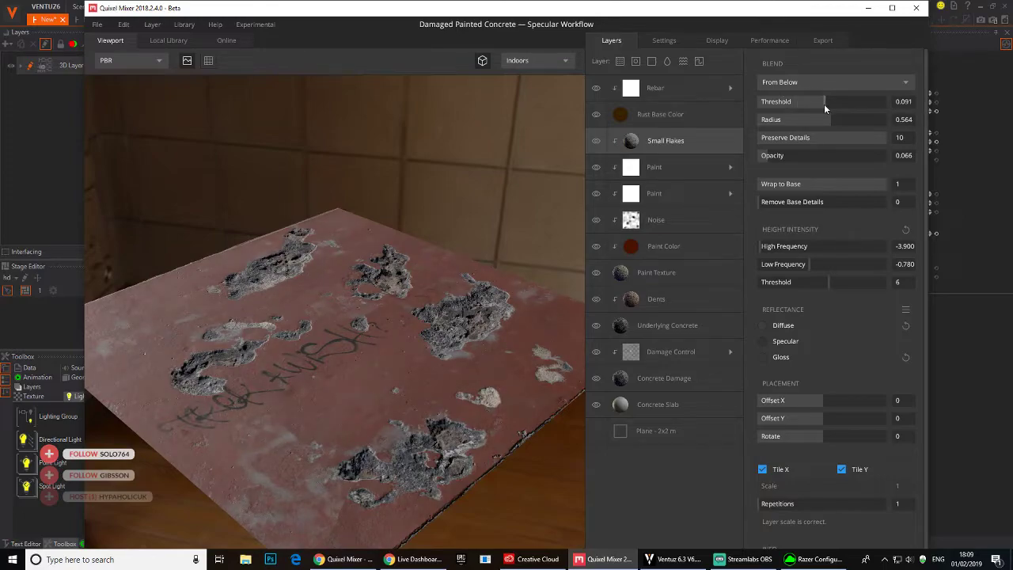
- Set the Paint Color layer's blend to radius 0.029, wrap to base 0.485, remove base details 7
{"action": "left_click", "coordinate": [665, 247]}
{"action": "mouse_move", "coordinate": [815, 101]}
{"action": "left_mouse_down"}
{"action": "mouse_move", "coordinate": [801, 102]}
{"action": "mouse_move", "coordinate": [836, 103]}
{"action": "mouse_move", "coordinate": [762, 122]}
{"action": "left_mouse_up"}
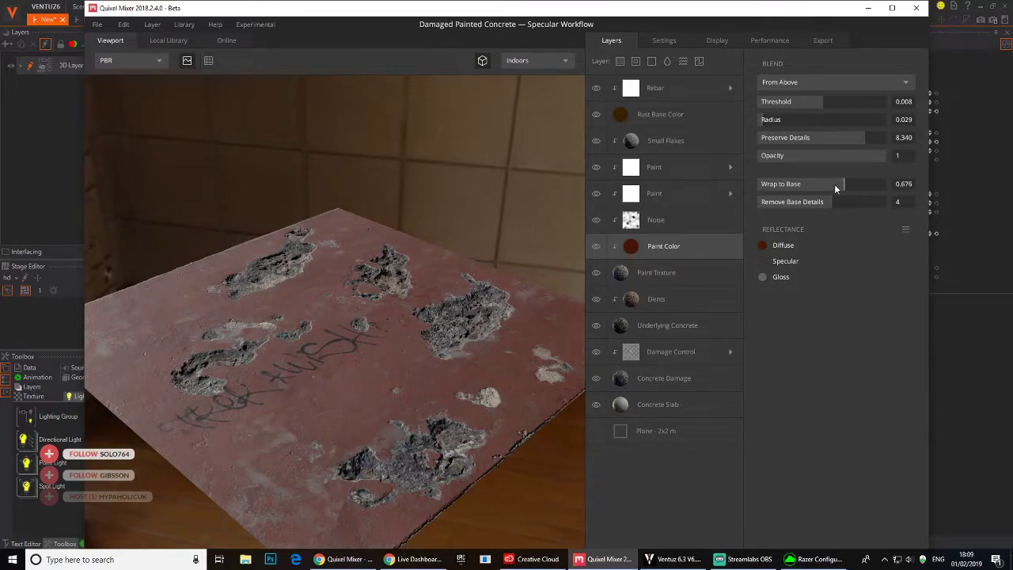
{"action": "left_click_drag", "start_coordinate": [833, 184], "coordinate": [821, 202]}
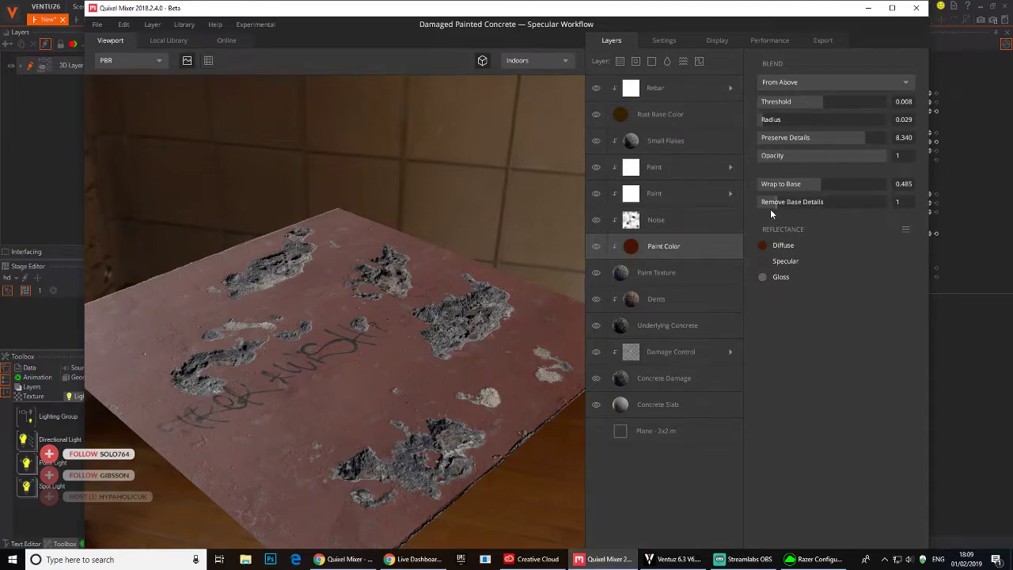
{"action": "left_click_drag", "start_coordinate": [767, 214], "coordinate": [833, 214]}
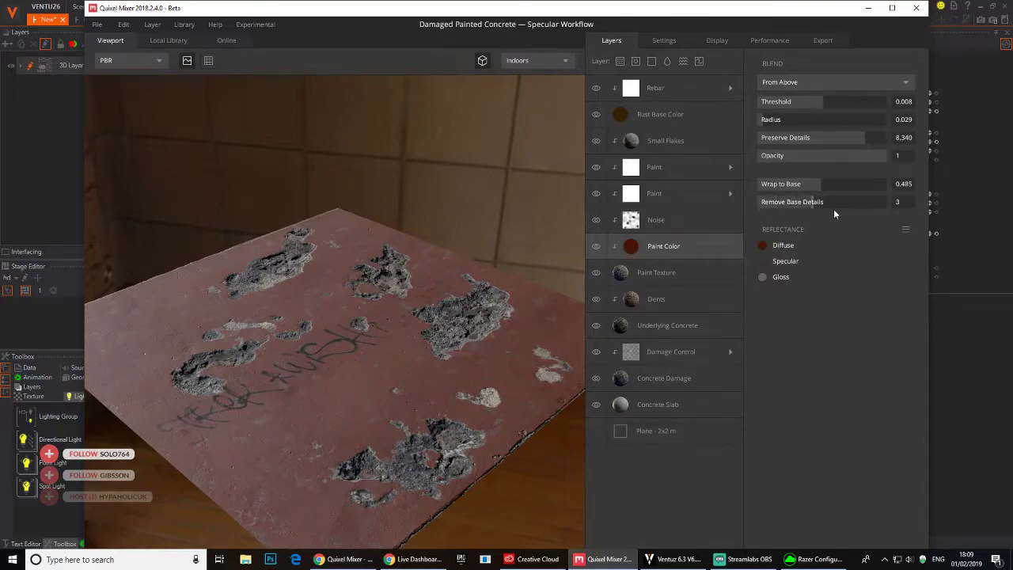
- Tweak the Paint Texture threshold, then set the Paint Color diffuse to orange C96C00 (201,108,0)
{"action": "left_click", "coordinate": [674, 271]}
{"action": "left_click_drag", "start_coordinate": [818, 102], "coordinate": [819, 103]}
{"action": "left_click", "coordinate": [693, 255]}
{"action": "left_click", "coordinate": [763, 246]}
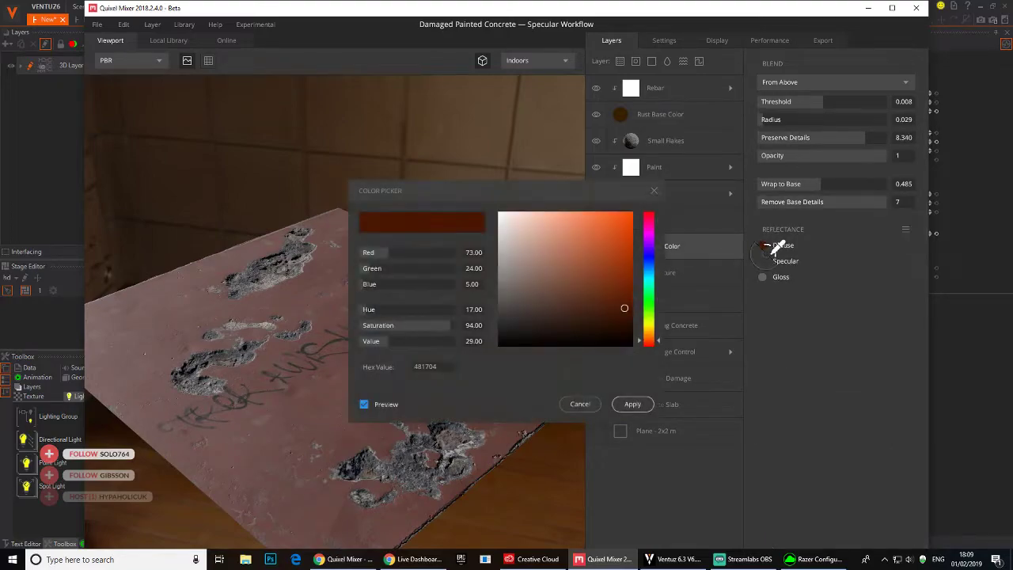
{"action": "mouse_move", "coordinate": [650, 343]}
{"action": "left_mouse_down"}
{"action": "mouse_move", "coordinate": [648, 332]}
{"action": "mouse_move", "coordinate": [650, 345]}
{"action": "left_mouse_up"}
{"action": "mouse_move", "coordinate": [624, 264]}
{"action": "left_mouse_down"}
{"action": "mouse_move", "coordinate": [650, 208]}
{"action": "mouse_move", "coordinate": [650, 276]}
{"action": "mouse_move", "coordinate": [660, 239]}
{"action": "left_mouse_up"}
{"action": "left_click", "coordinate": [651, 340]}
{"action": "left_click_drag", "start_coordinate": [652, 340], "coordinate": [651, 338]}
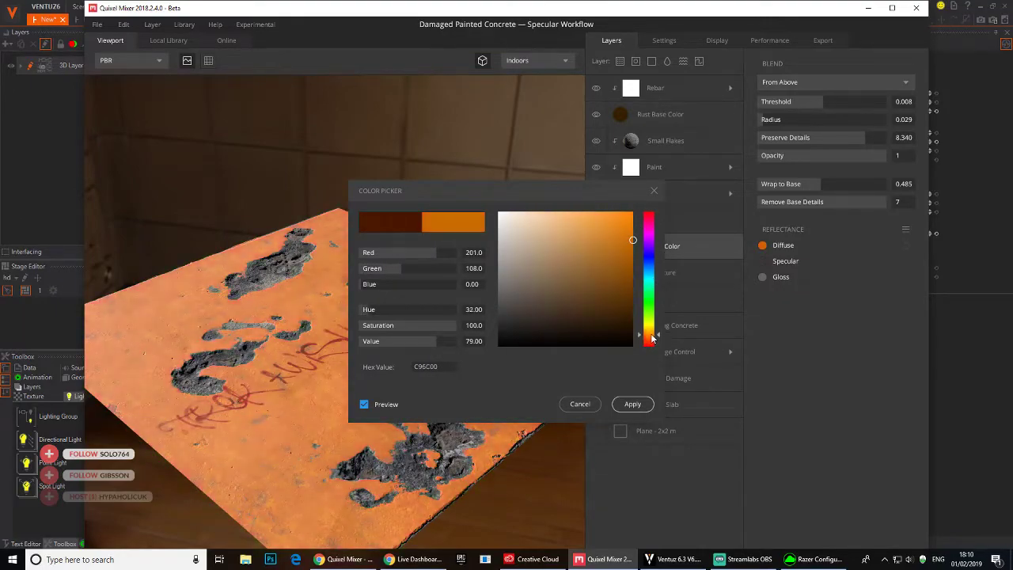
{"action": "left_click", "coordinate": [631, 404]}
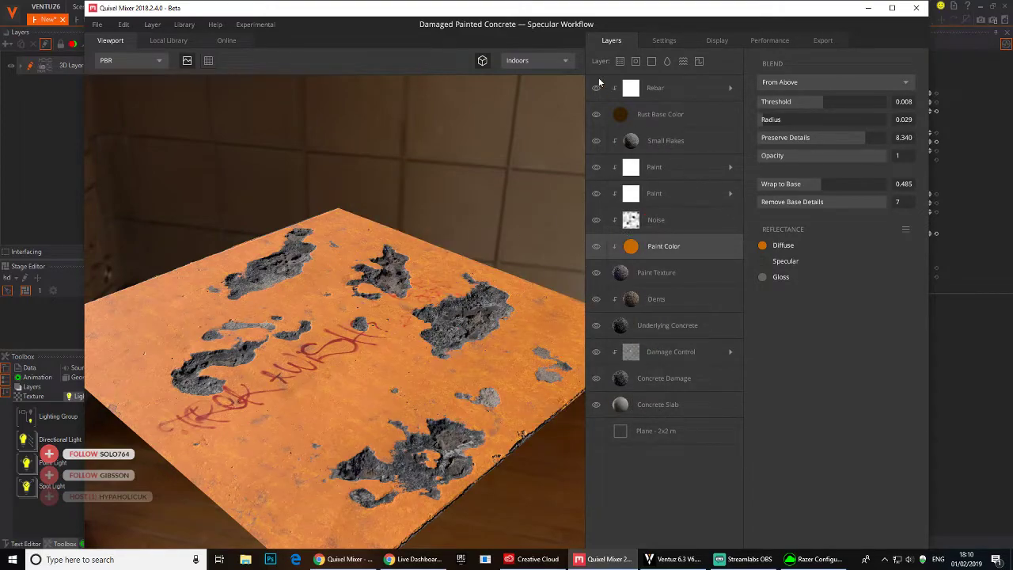
- Export the mix to the library in a new ORANGEWALL category at 2048 px with roughness
{"action": "left_click", "coordinate": [97, 25]}
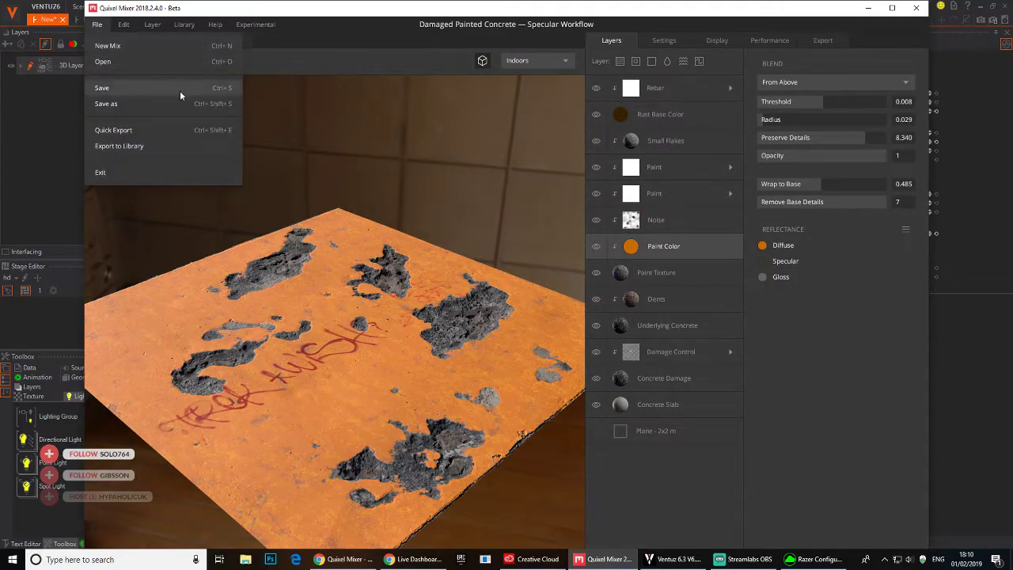
{"action": "left_click", "coordinate": [132, 147]}
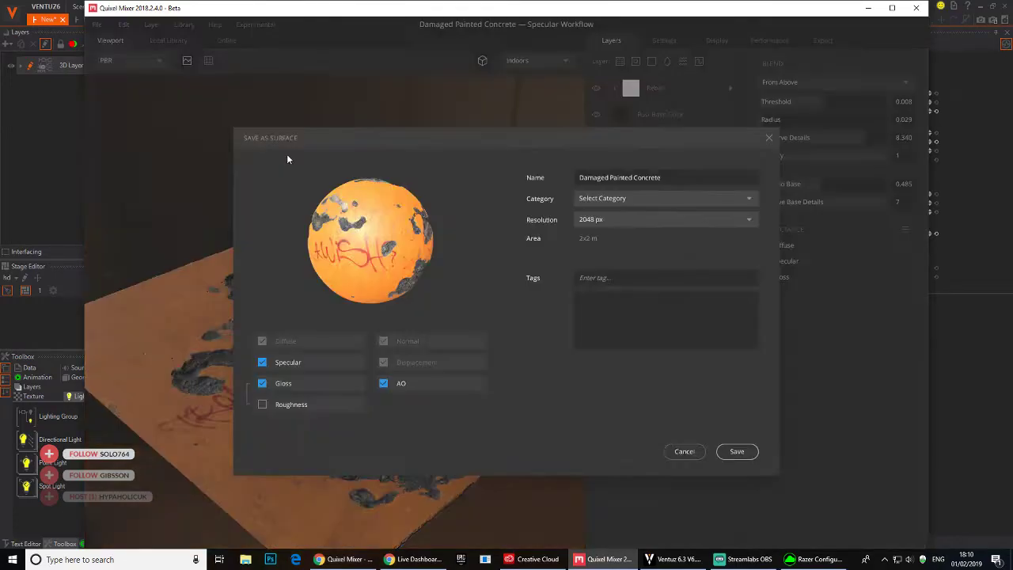
{"action": "left_click", "coordinate": [623, 200]}
{"action": "left_click", "coordinate": [606, 292]}
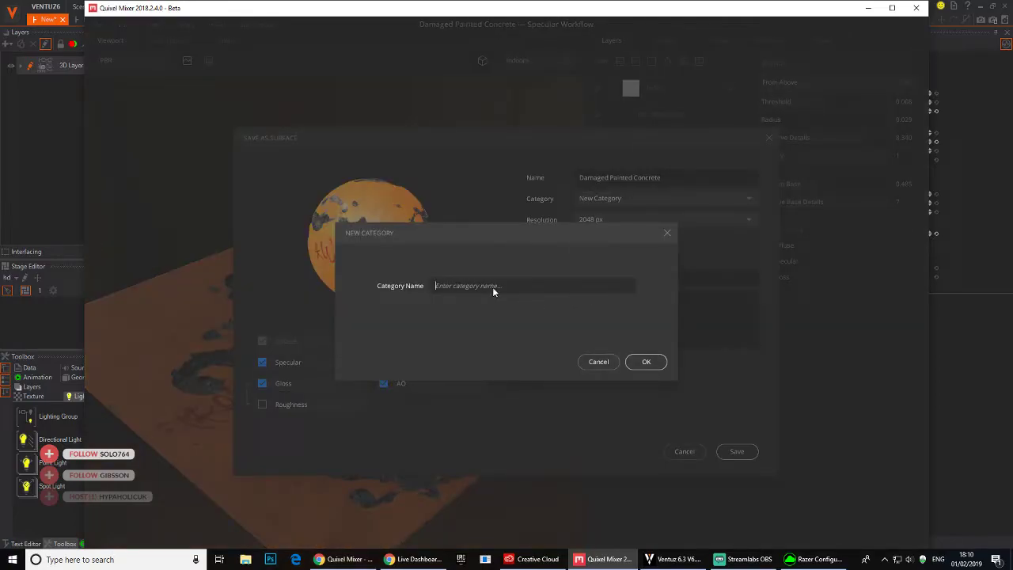
{"action": "type", "text": "ORANGEWALL"}
{"action": "left_click", "coordinate": [640, 362]}
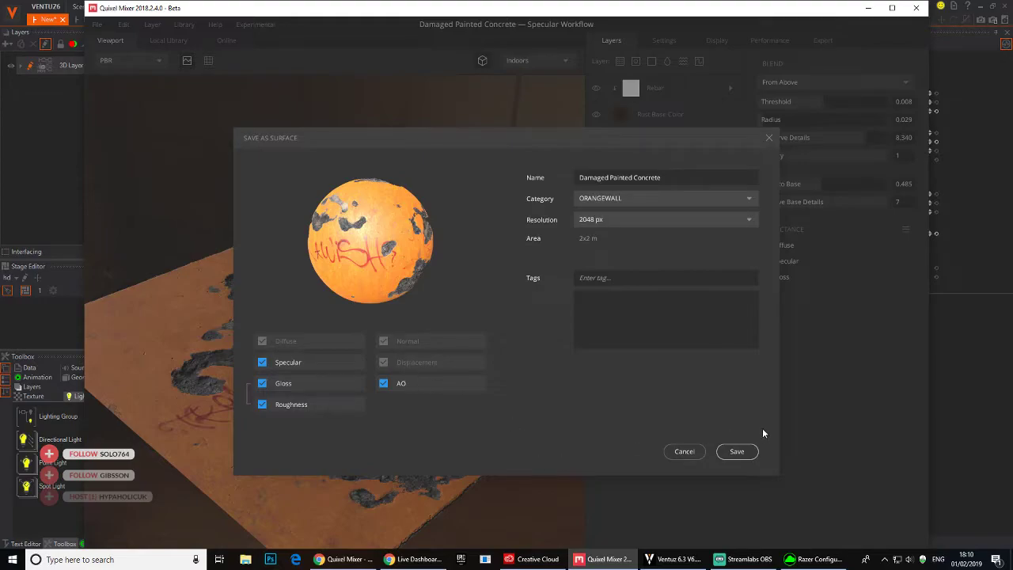
{"action": "left_click", "coordinate": [629, 225]}
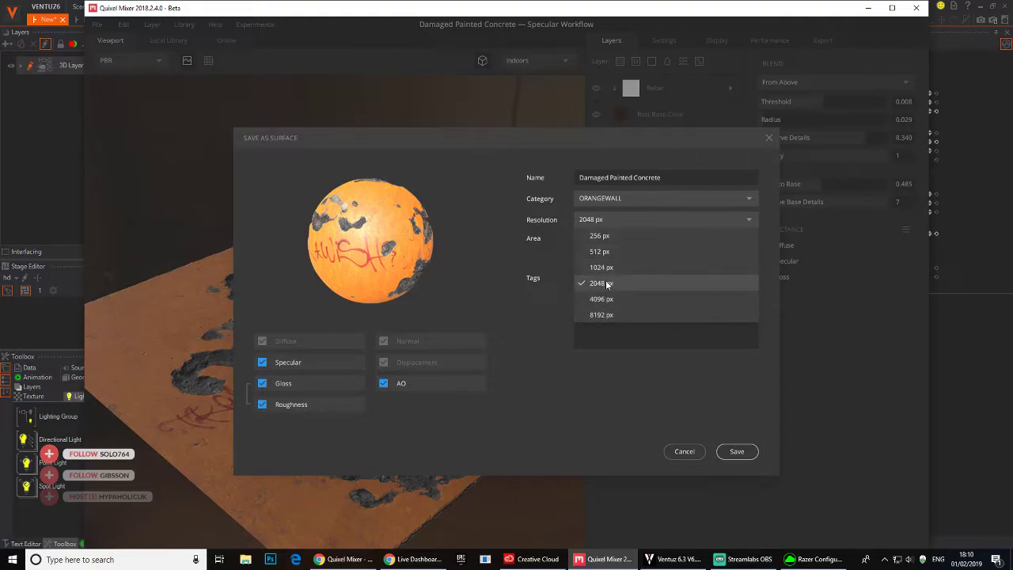
{"action": "left_click", "coordinate": [731, 450]}
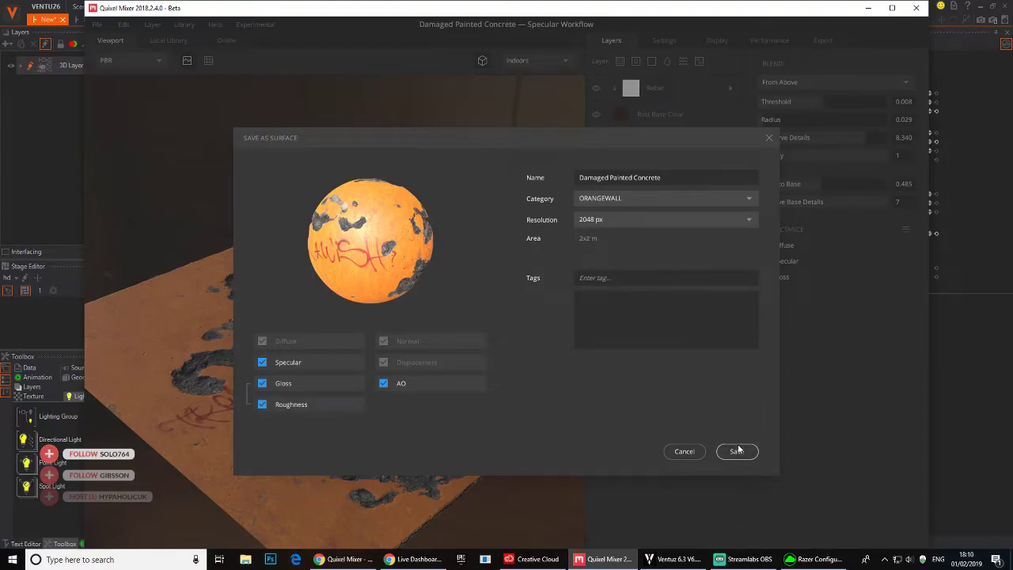
{"action": "left_click", "coordinate": [737, 450]}
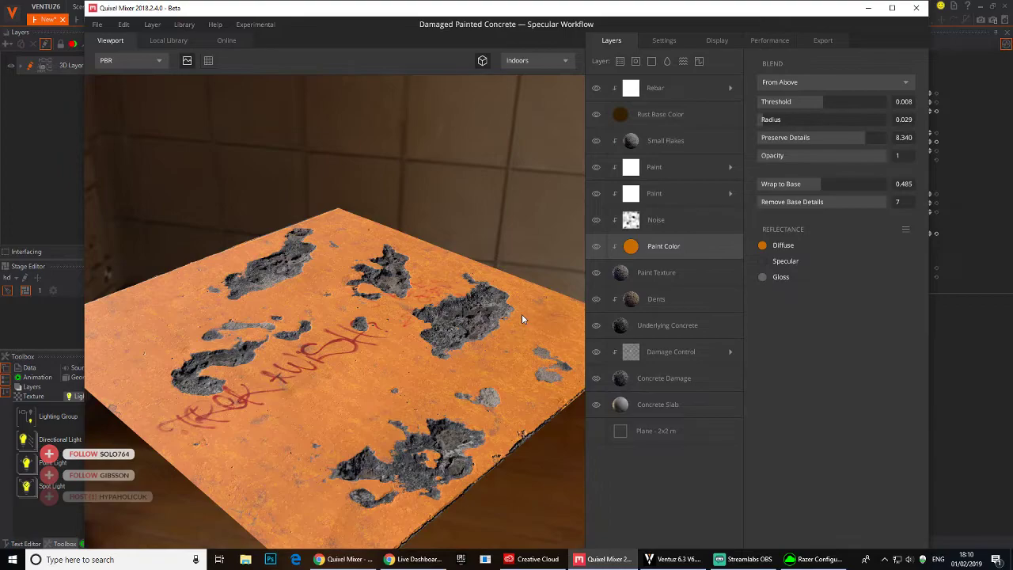
- Back in Ventuz, select the sphere's material and open the Base texture image browser
{"action": "left_click", "coordinate": [868, 8]}
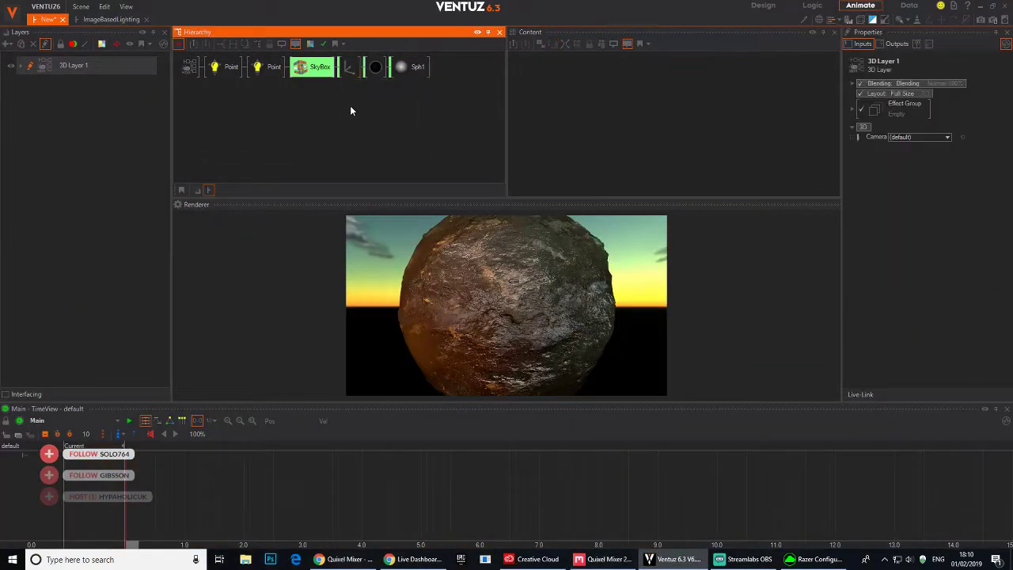
{"action": "left_click", "coordinate": [373, 68]}
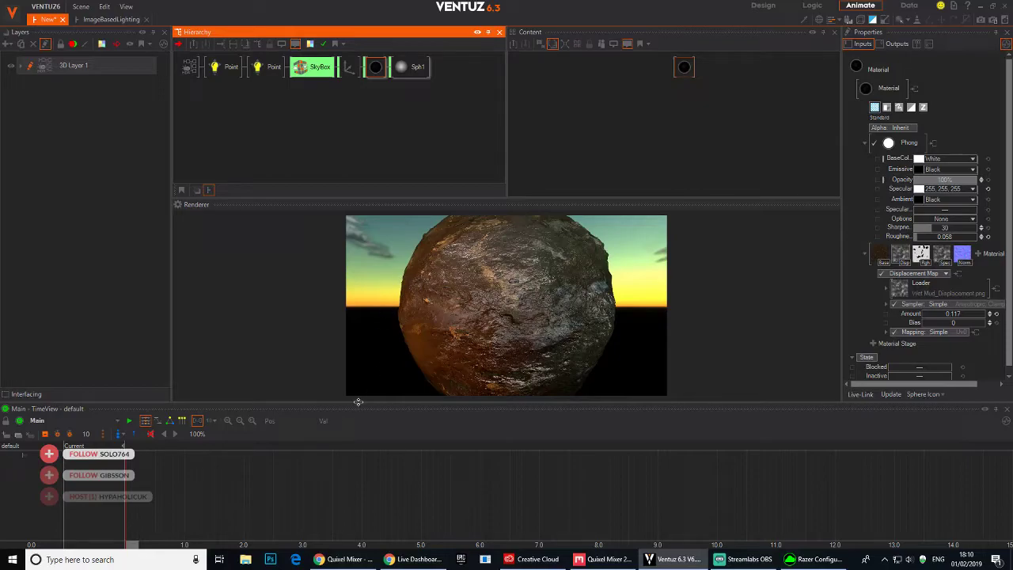
{"action": "left_click_drag", "start_coordinate": [358, 402], "coordinate": [385, 482]}
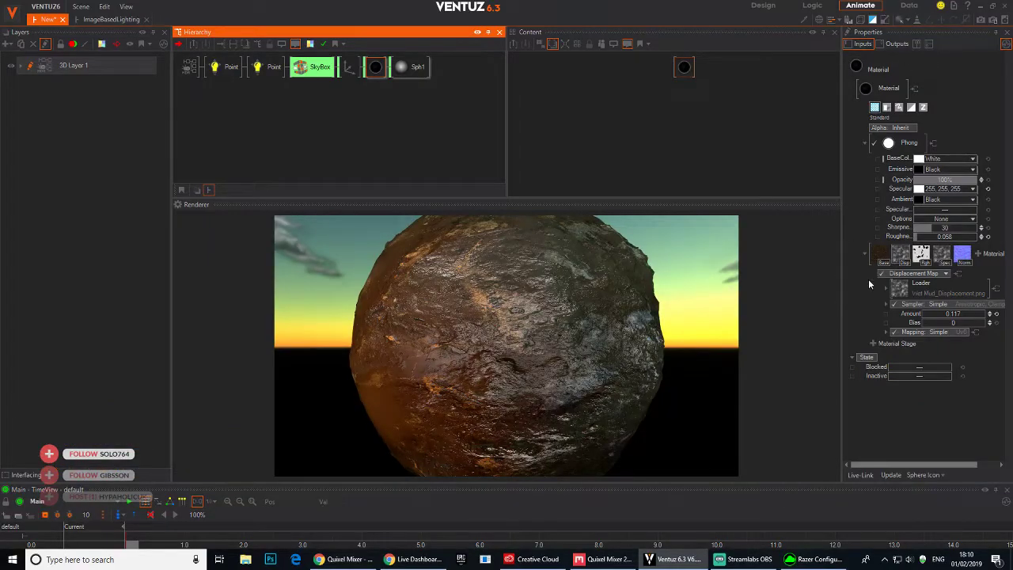
{"action": "left_click_drag", "start_coordinate": [843, 276], "coordinate": [829, 276]}
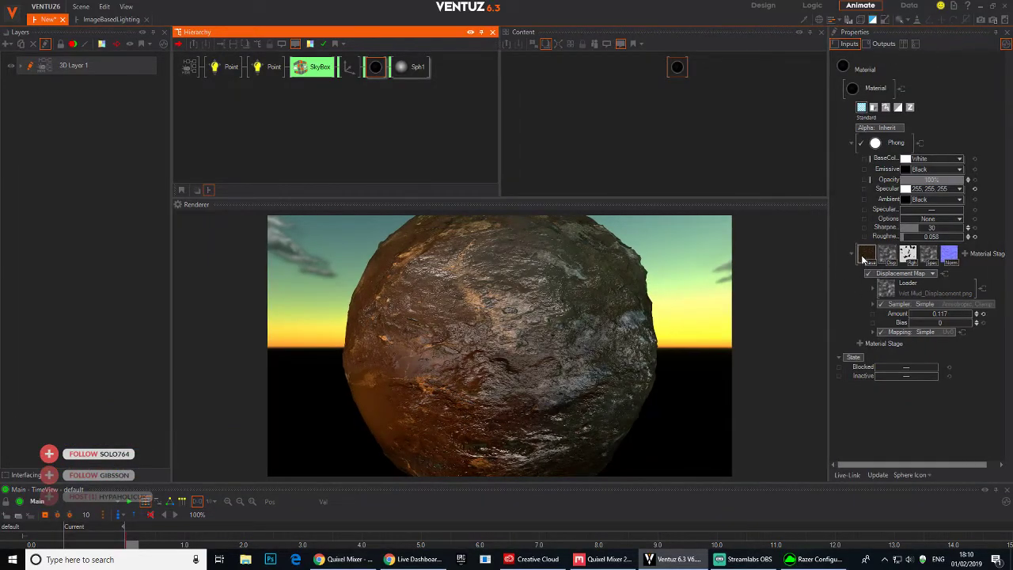
{"action": "left_click", "coordinate": [866, 253]}
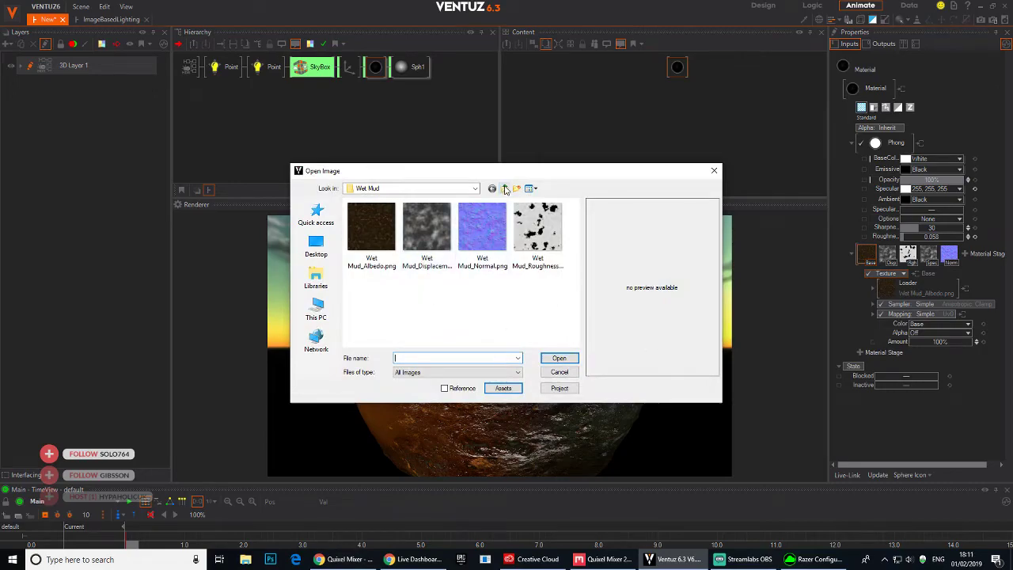
{"action": "left_click", "coordinate": [504, 189]}
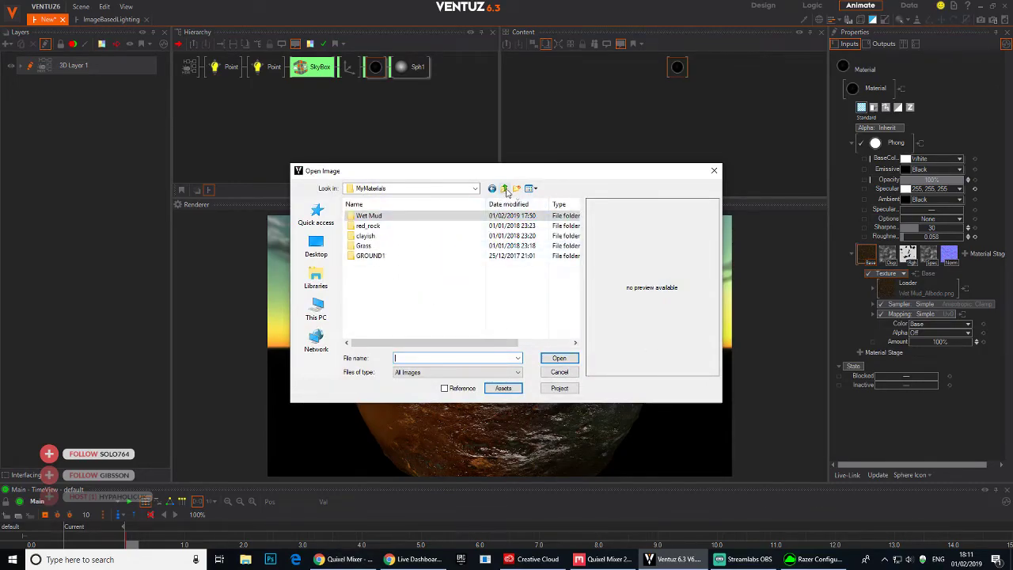
- Browse MegaScan's MyMaterials, GROUND1, red_rock, Projects and Sample Mixes folders, then sort oldest first
{"action": "left_click", "coordinate": [505, 190]}
{"action": "double_click", "coordinate": [387, 217]}
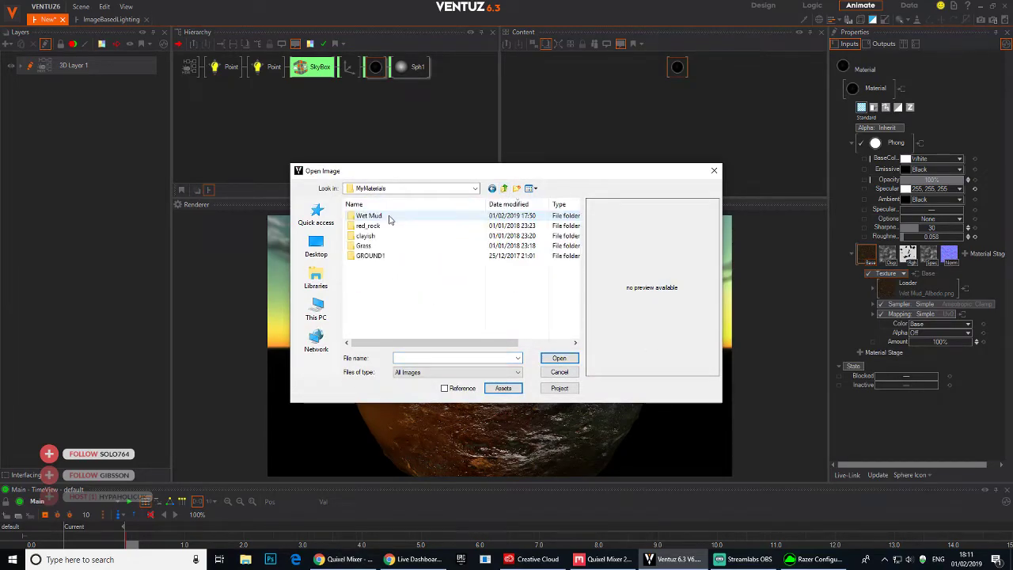
{"action": "double_click", "coordinate": [372, 256]}
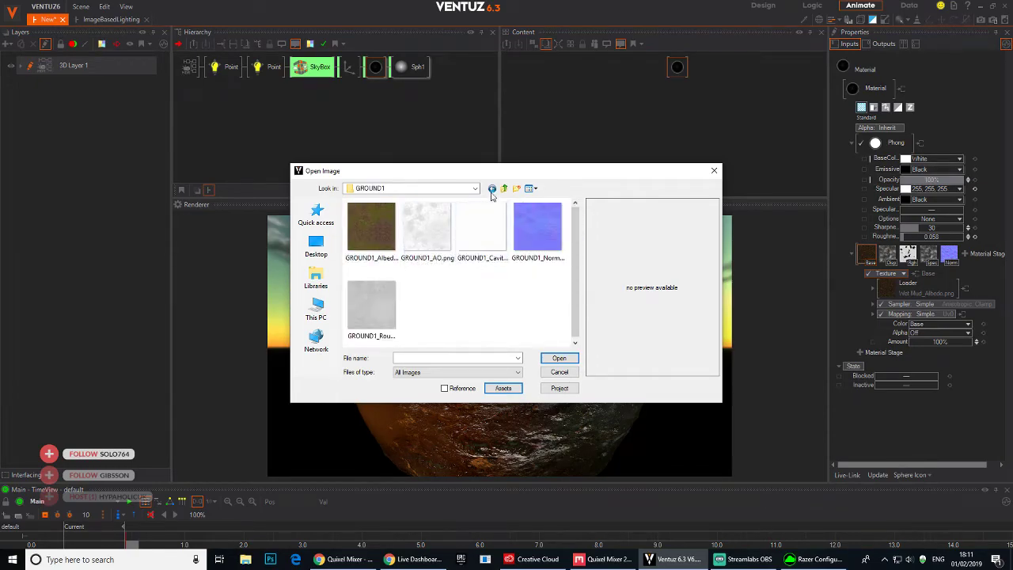
{"action": "left_click", "coordinate": [491, 189]}
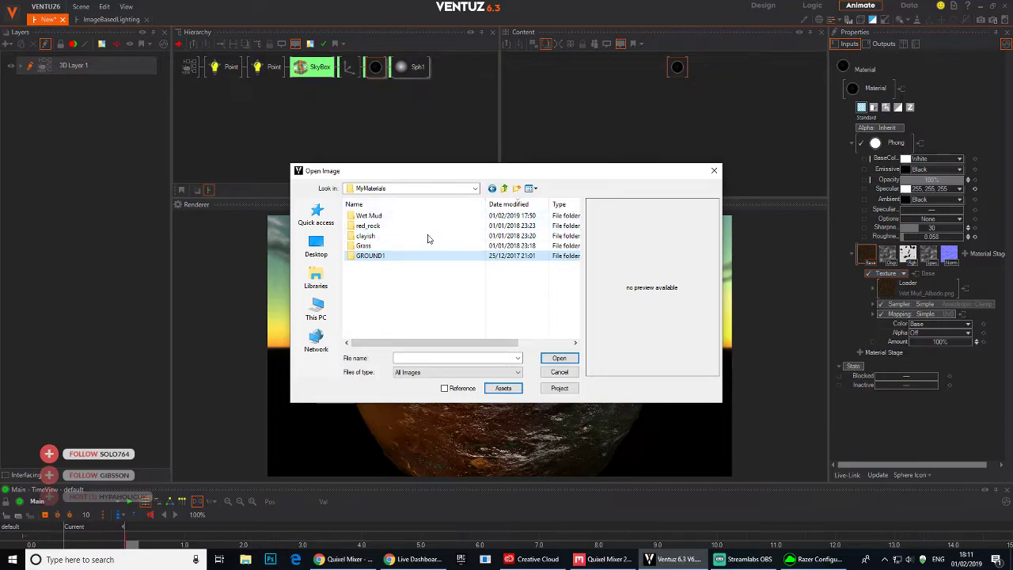
{"action": "double_click", "coordinate": [372, 226]}
{"action": "left_click", "coordinate": [491, 189]}
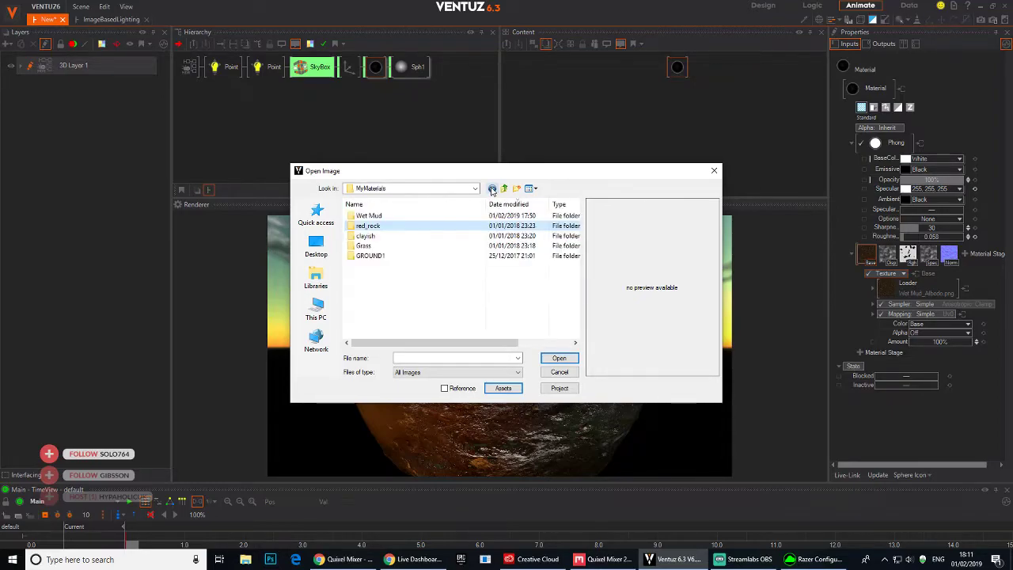
{"action": "left_click", "coordinate": [491, 189]}
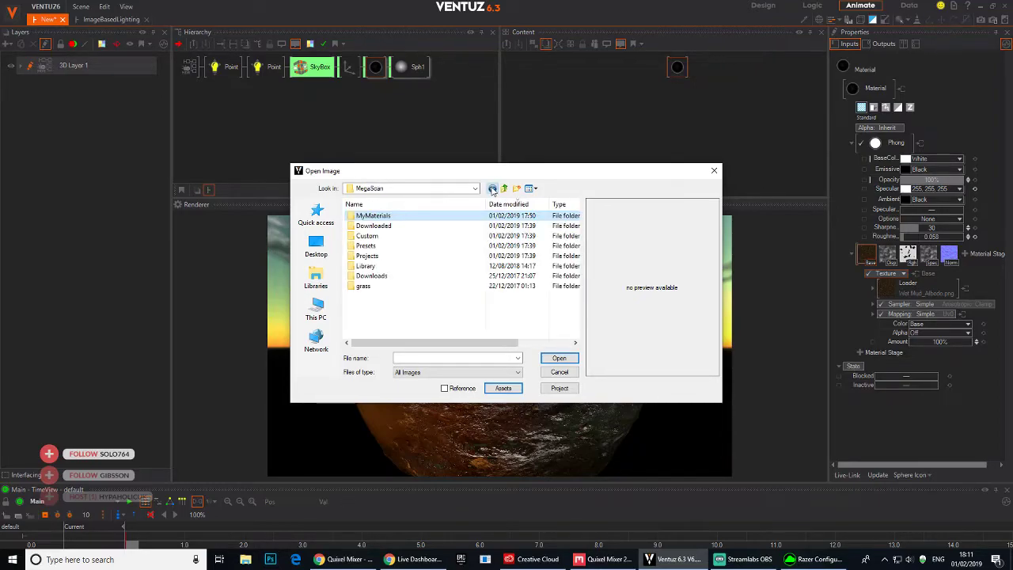
{"action": "double_click", "coordinate": [368, 255]}
{"action": "double_click", "coordinate": [376, 215]}
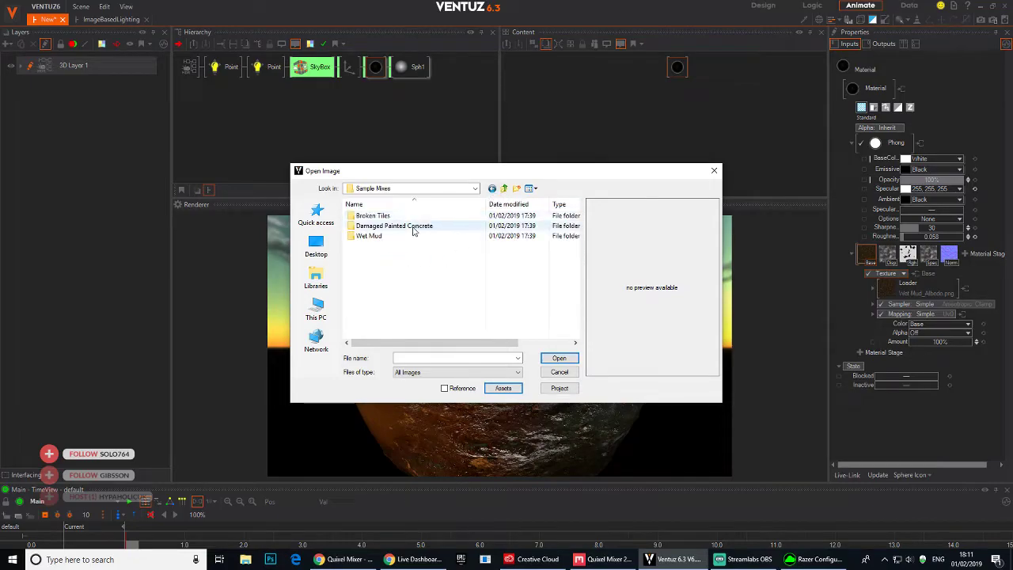
{"action": "left_click", "coordinate": [491, 188]}
{"action": "left_click", "coordinate": [491, 188]}
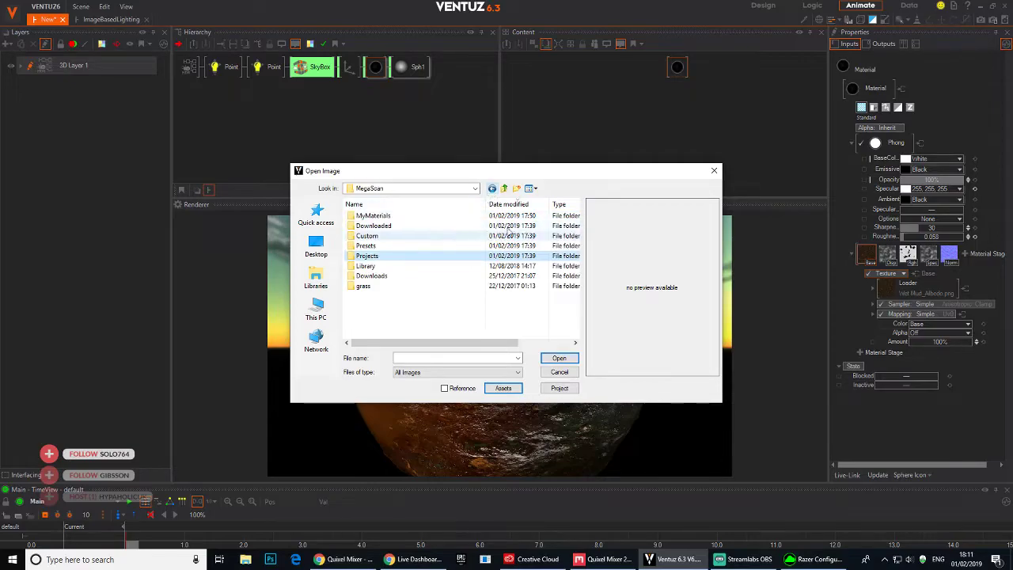
{"action": "left_click", "coordinate": [504, 204]}
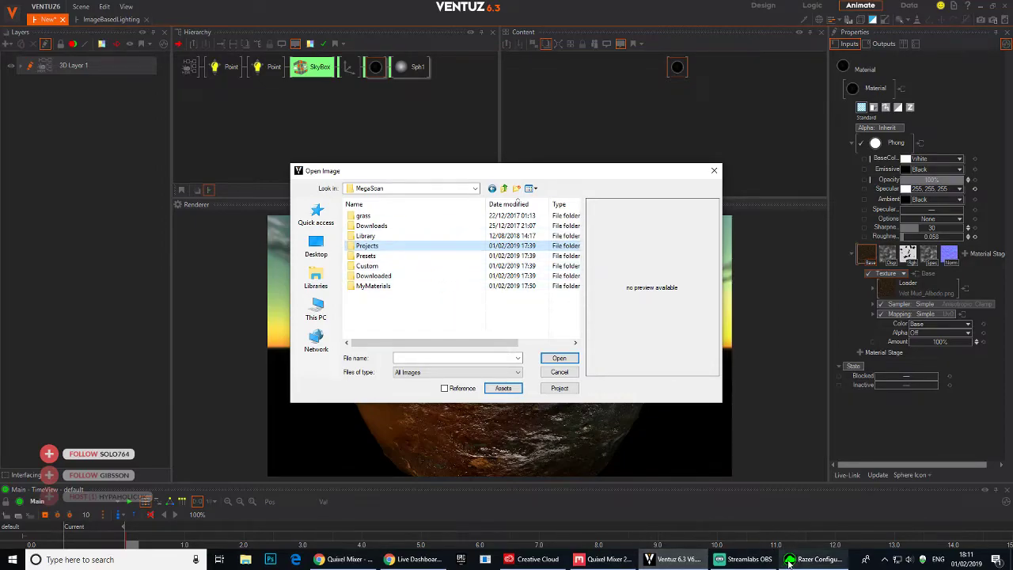
- Show Quixel Mixer's Export tab for Damaged Painted Concrete, skipping the Save as Surface dialog
{"action": "left_click", "coordinate": [606, 559]}
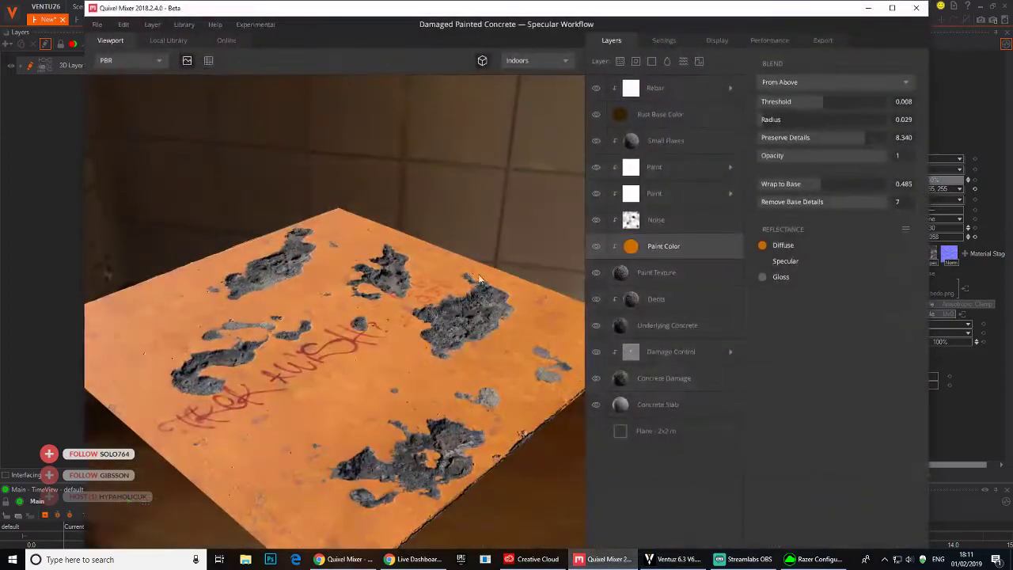
{"action": "left_click", "coordinate": [98, 24]}
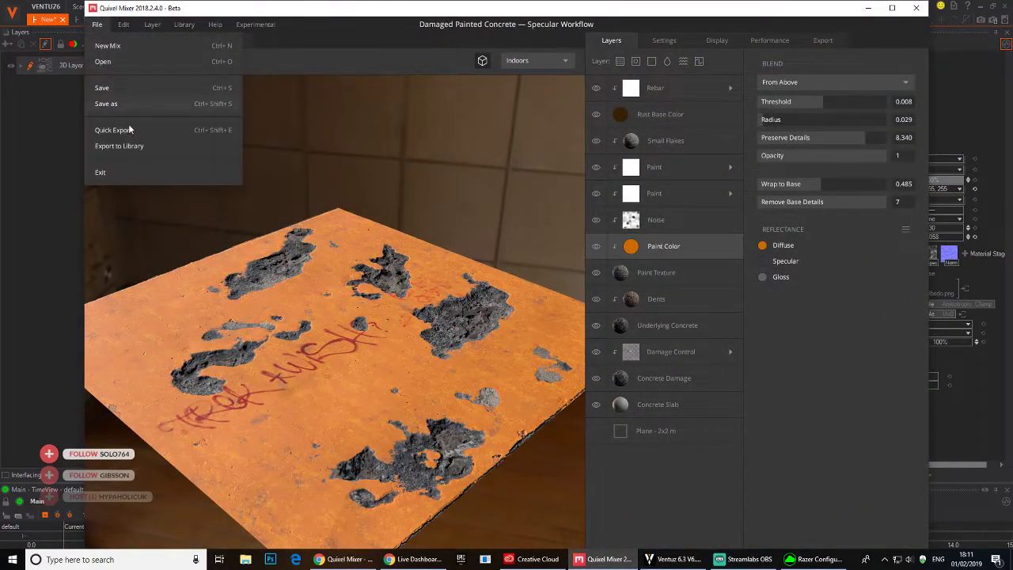
{"action": "left_click", "coordinate": [132, 148]}
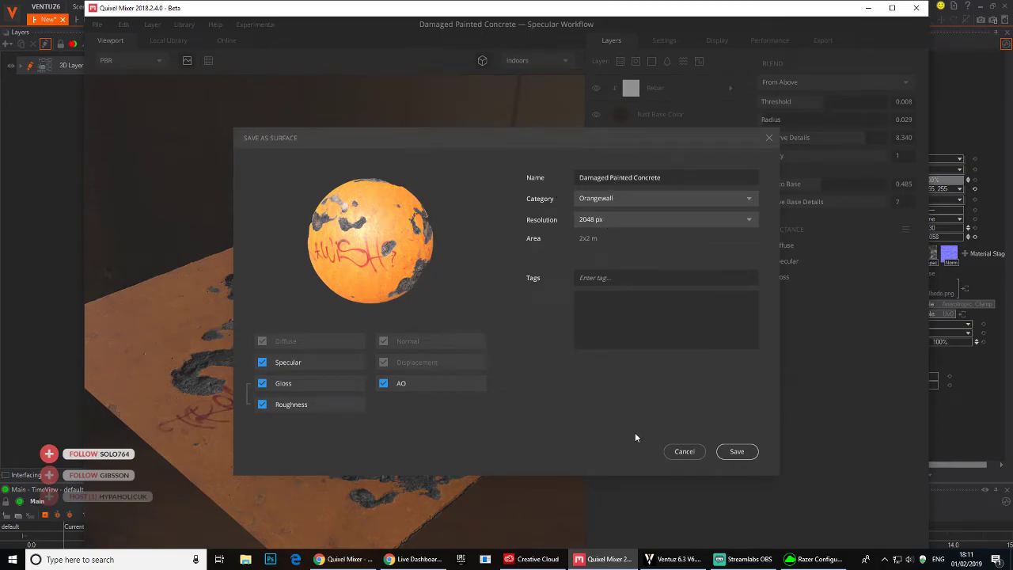
{"action": "left_click", "coordinate": [685, 451]}
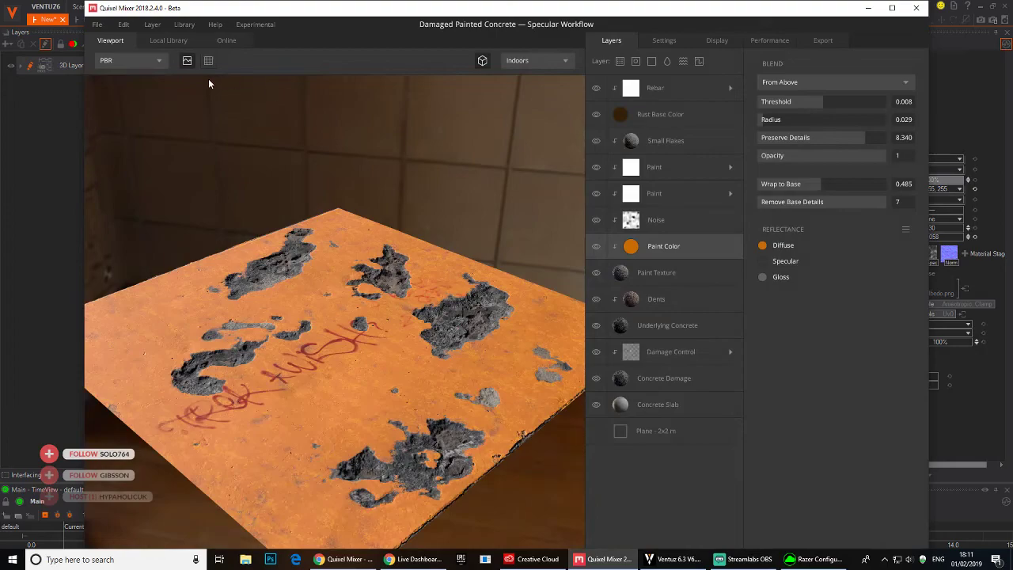
{"action": "left_click", "coordinate": [823, 41]}
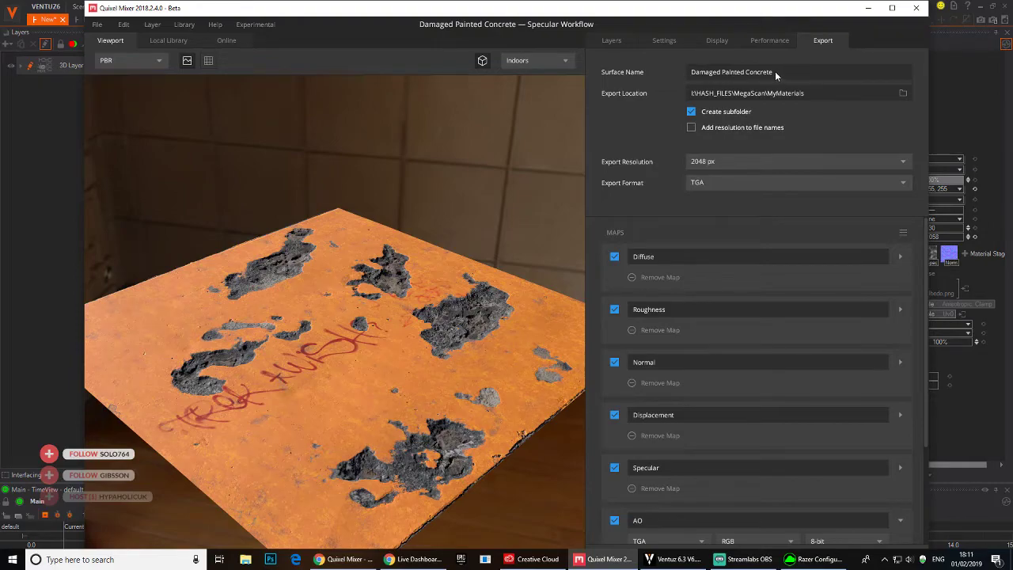
- In Ventuz's image browser, check the MegaScan MyMaterials, Downloaded and Presets folders
{"action": "left_click", "coordinate": [665, 559]}
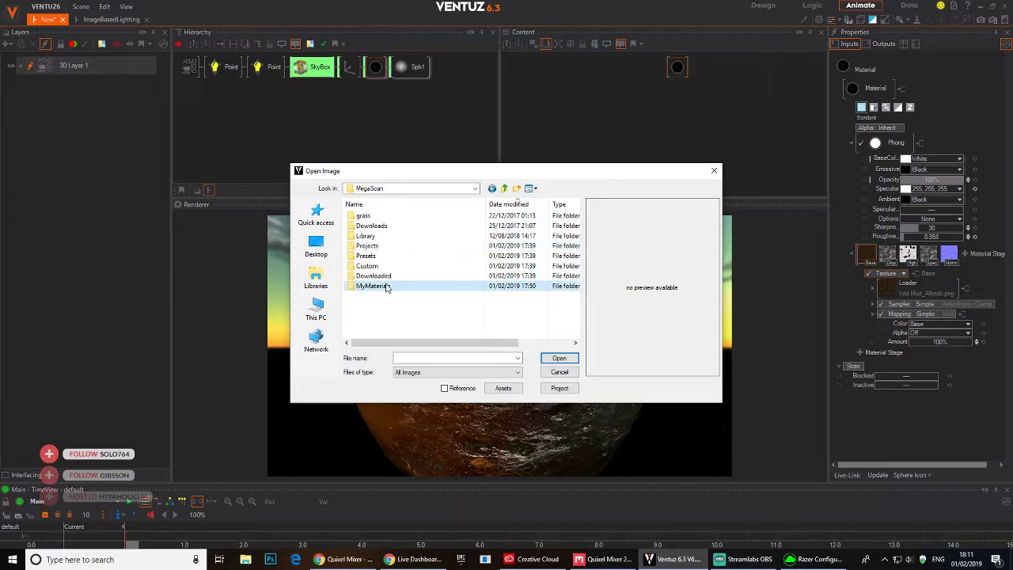
{"action": "double_click", "coordinate": [384, 285]}
{"action": "left_click", "coordinate": [492, 188]}
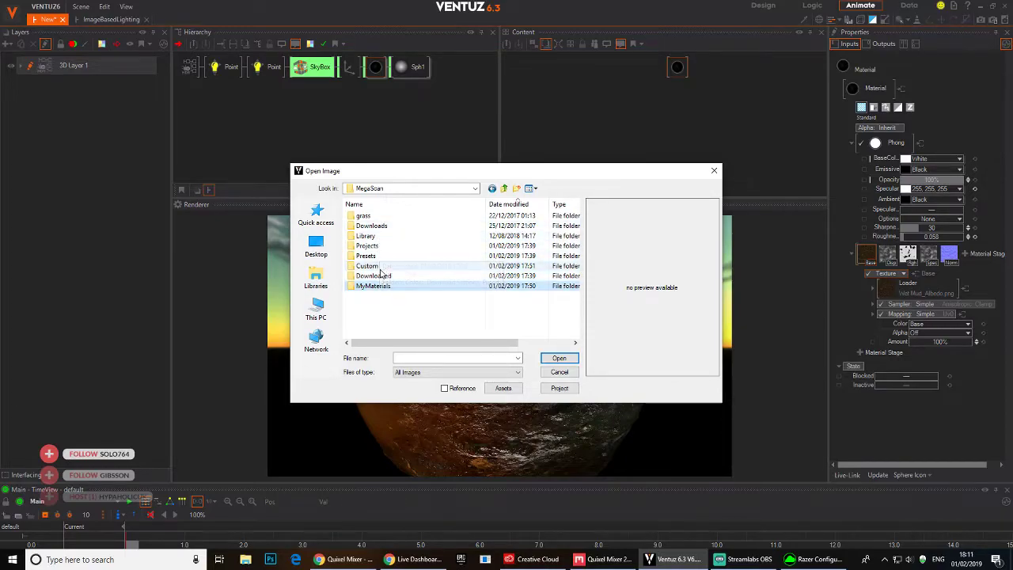
{"action": "double_click", "coordinate": [379, 276]}
{"action": "left_click", "coordinate": [491, 188]}
{"action": "double_click", "coordinate": [365, 256]}
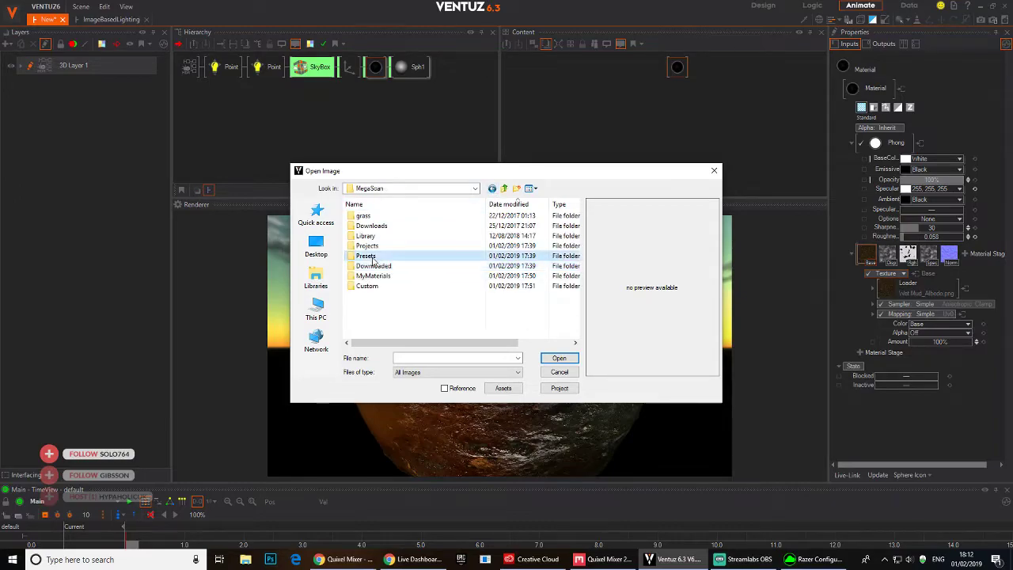
{"action": "left_click", "coordinate": [492, 189]}
- Browse Projects > Sample Mixes > Damaged Painted Concrete > Paint folders 8244, 9748 and 5607
{"action": "double_click", "coordinate": [368, 256]}
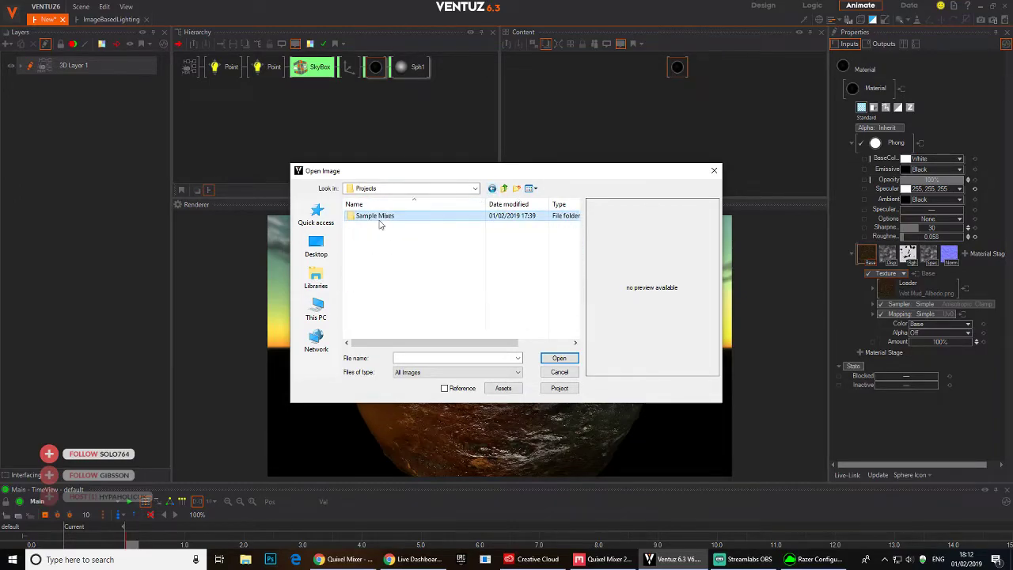
{"action": "double_click", "coordinate": [376, 216]}
{"action": "double_click", "coordinate": [391, 226]}
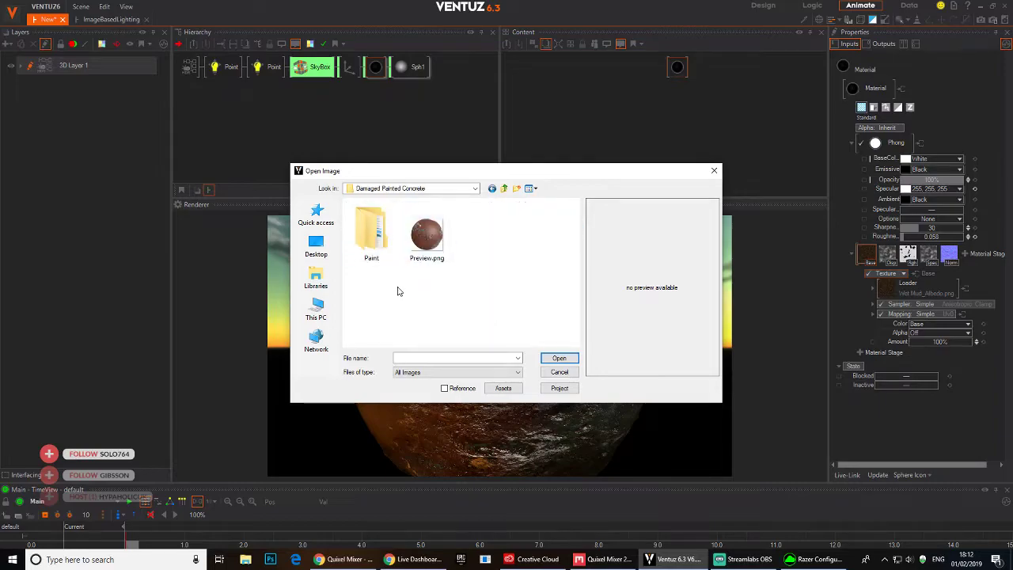
{"action": "double_click", "coordinate": [362, 246]}
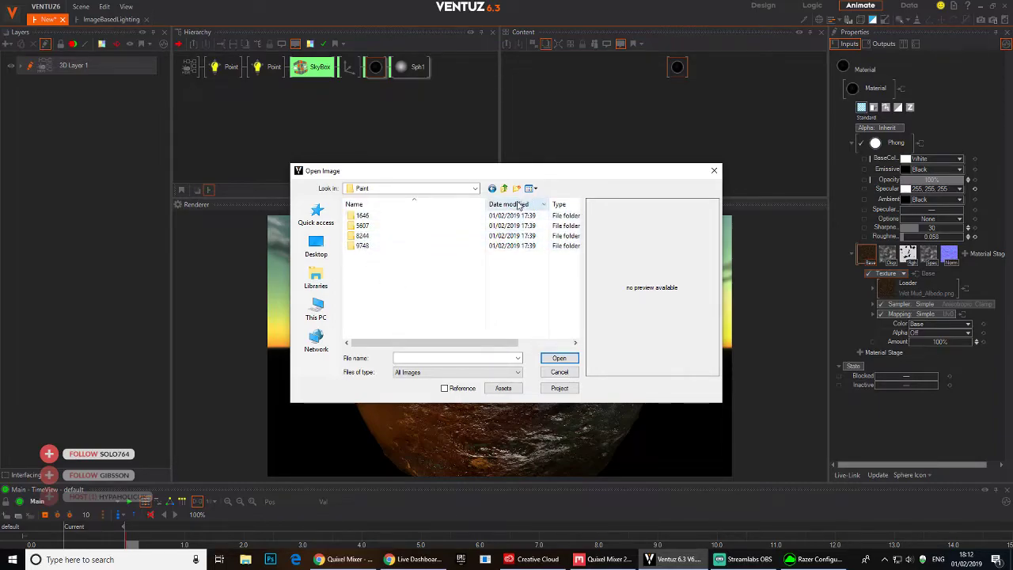
{"action": "double_click", "coordinate": [362, 235]}
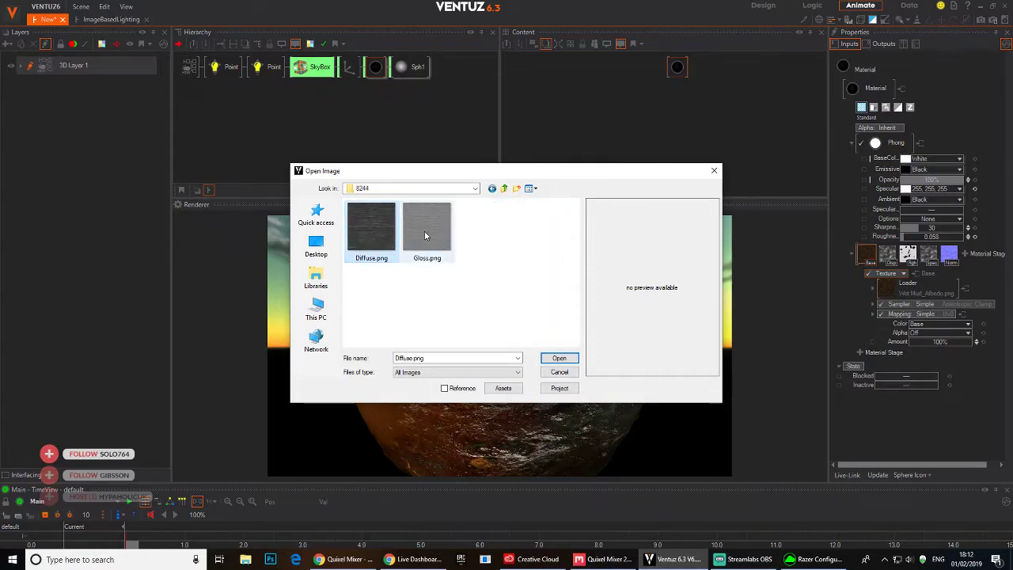
{"action": "left_click", "coordinate": [492, 188]}
{"action": "double_click", "coordinate": [372, 246]}
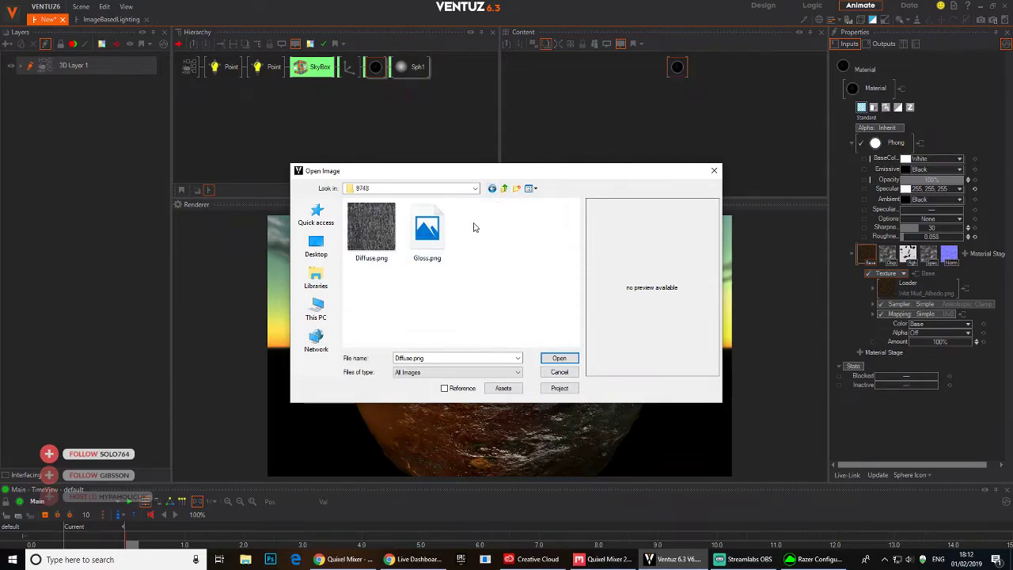
{"action": "left_click", "coordinate": [492, 188]}
{"action": "double_click", "coordinate": [372, 225]}
{"action": "left_click", "coordinate": [492, 188]}
- Look inside the Broken Tiles Paint folder, then close the image browser without loading anything
{"action": "left_click", "coordinate": [492, 188]}
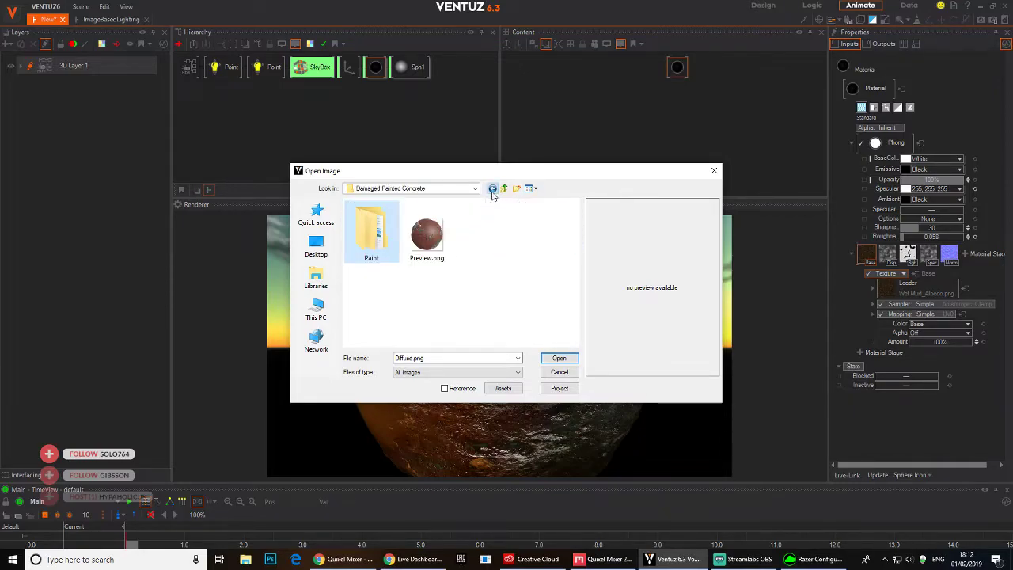
{"action": "left_click", "coordinate": [492, 189]}
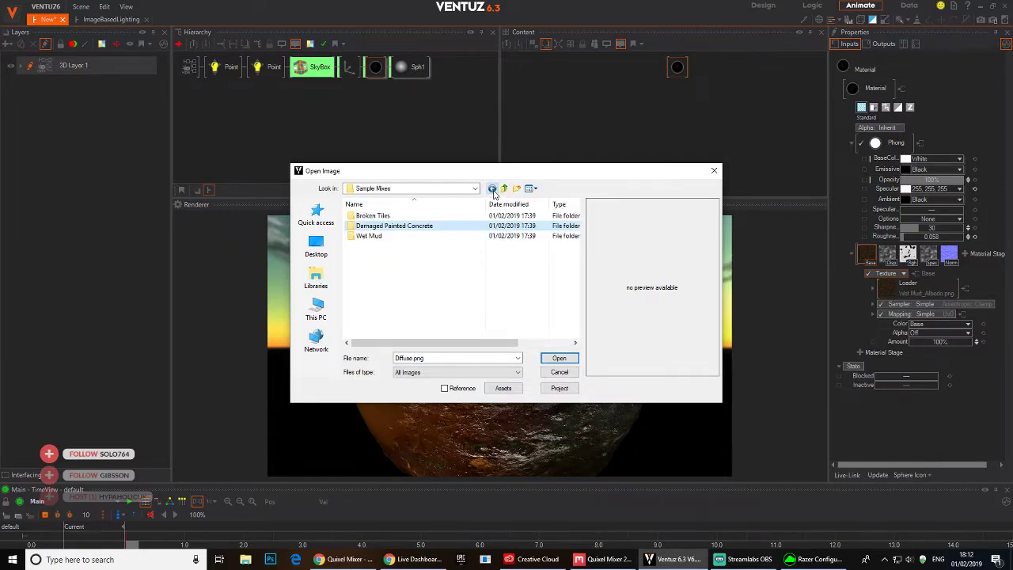
{"action": "double_click", "coordinate": [373, 215]}
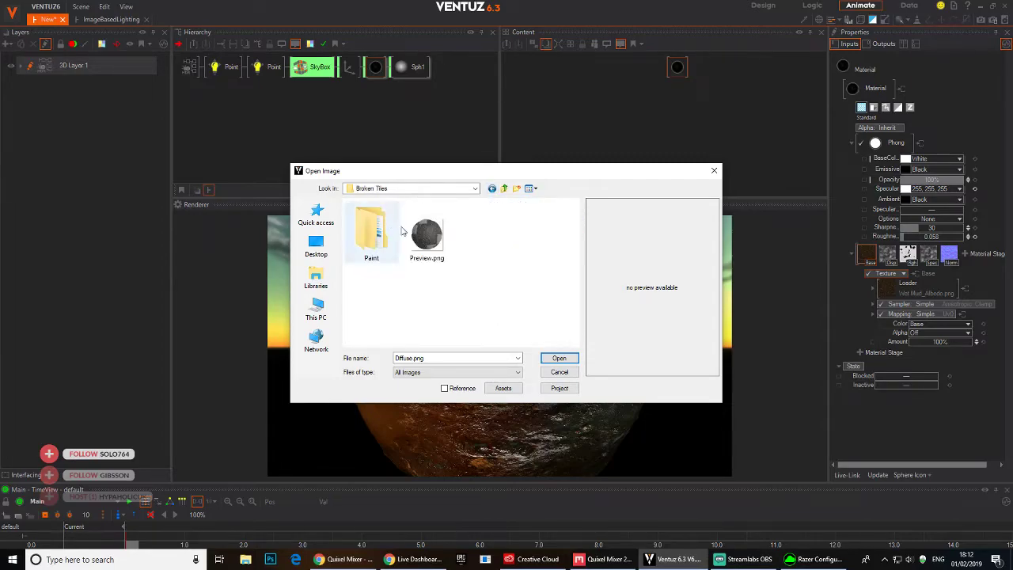
{"action": "double_click", "coordinate": [374, 236]}
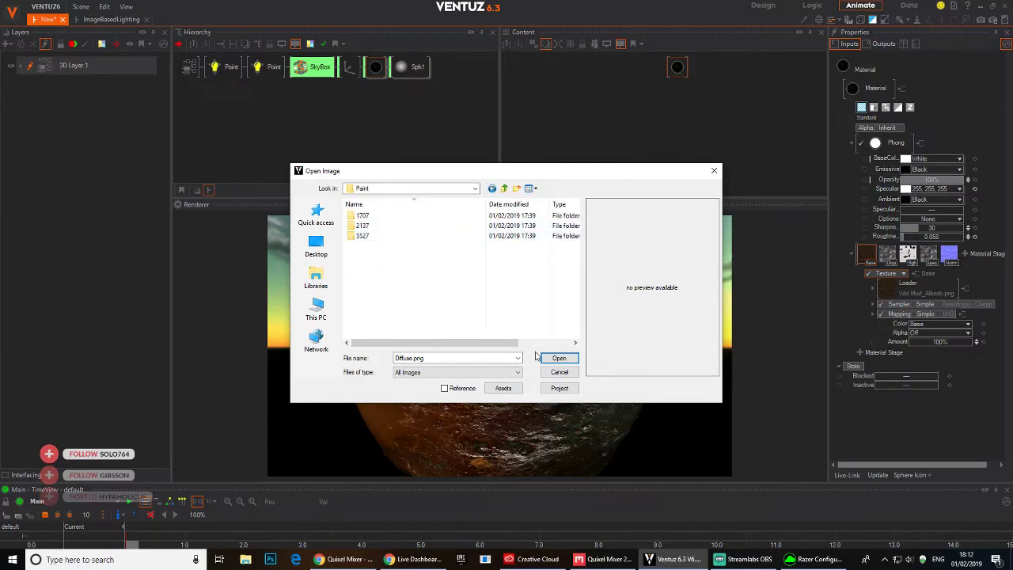
{"action": "left_click", "coordinate": [559, 372]}
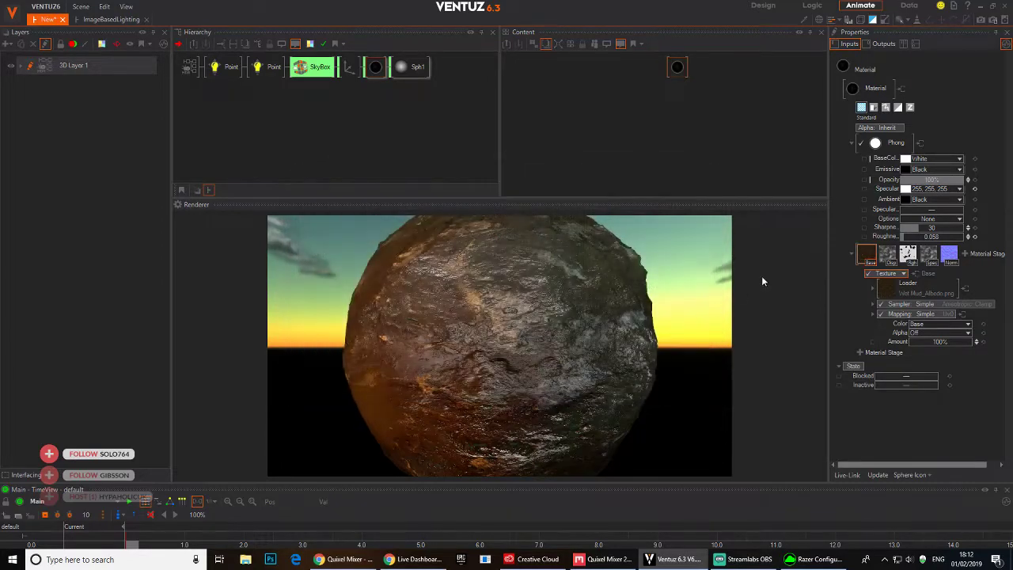
- Change Quixel Mixer's export format from TGA to JPG and review the maps list
{"action": "left_click", "coordinate": [589, 562]}
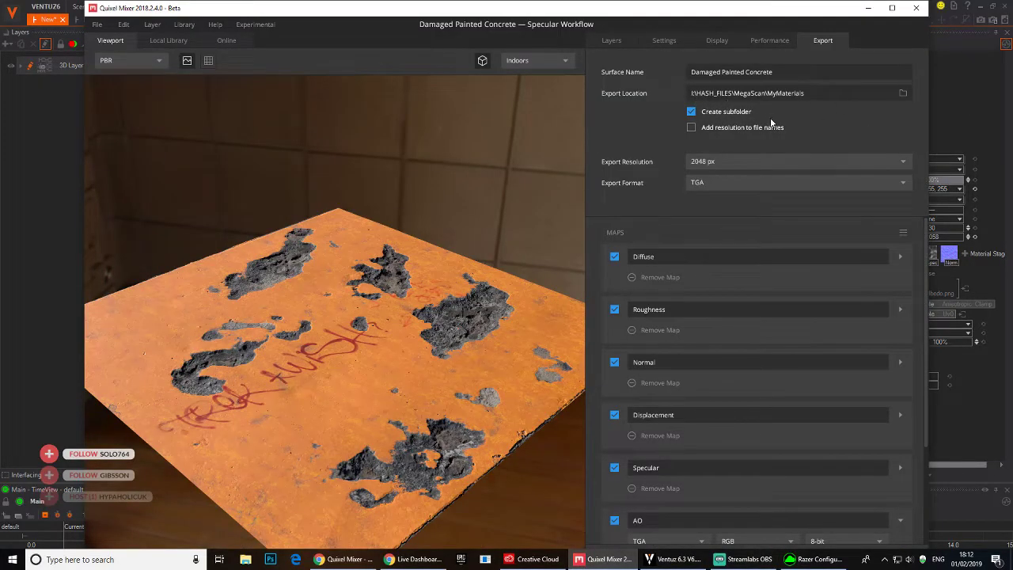
{"action": "left_click", "coordinate": [721, 181]}
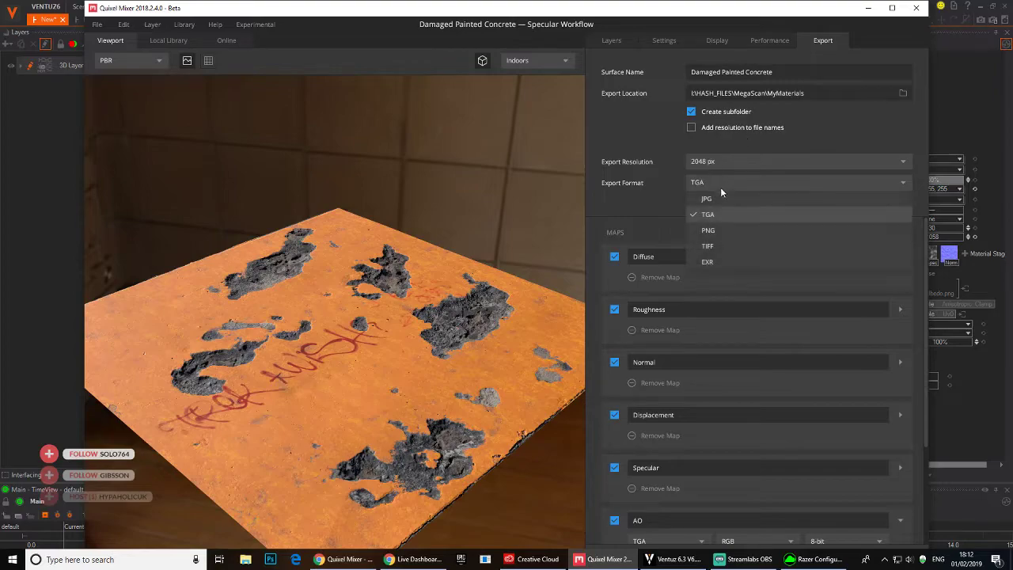
{"action": "left_click", "coordinate": [720, 200]}
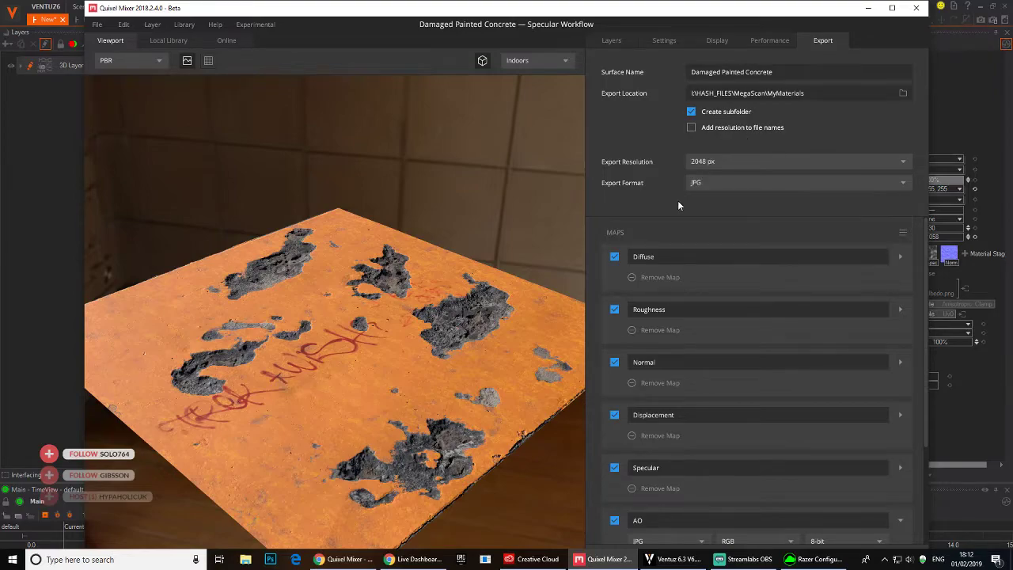
{"action": "scroll", "coordinate": [708, 270], "scroll_direction": "down", "scroll_amount": 3}
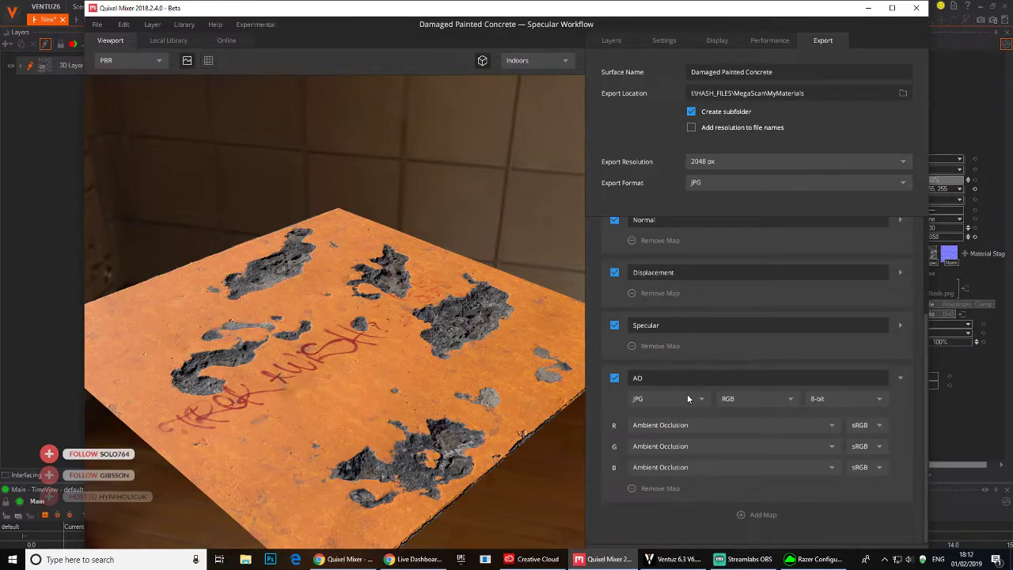
{"action": "scroll", "coordinate": [697, 405], "scroll_direction": "up", "scroll_amount": 3}
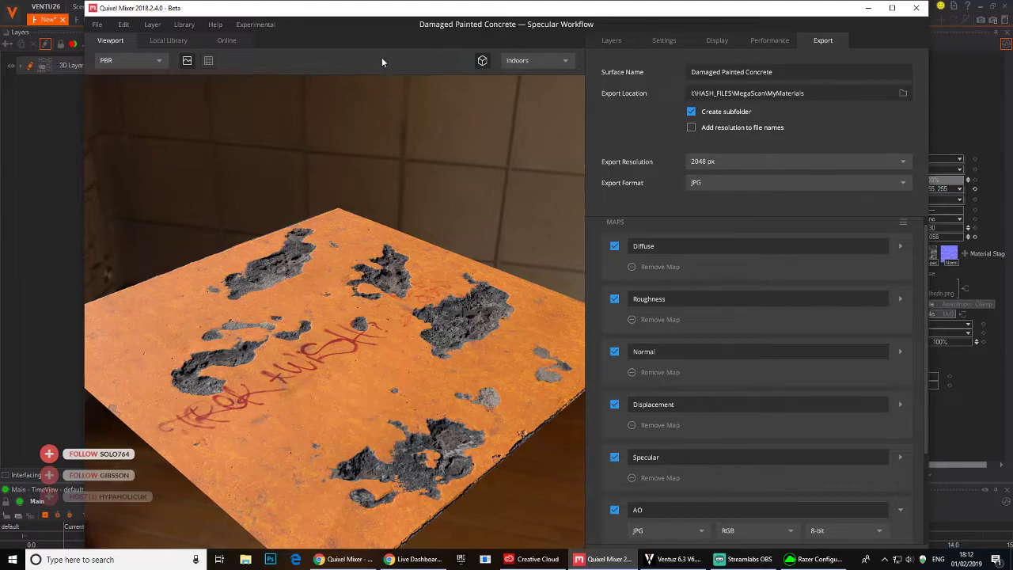
- Set the export location to a new 'New folder' in MegaScan\MyMaterials and Quick Export
{"action": "left_click", "coordinate": [902, 96]}
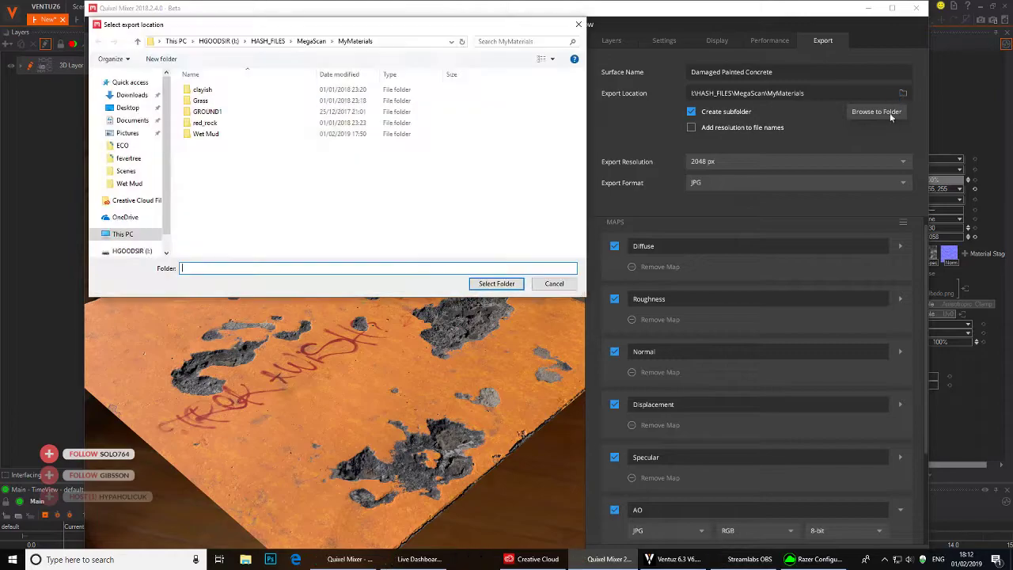
{"action": "right_click", "coordinate": [213, 160]}
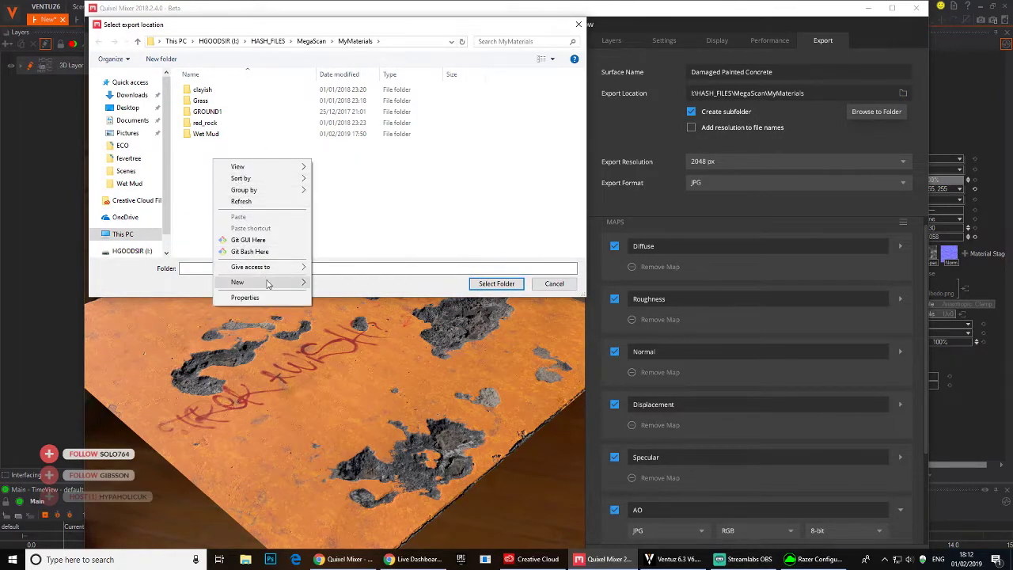
{"action": "left_click", "coordinate": [343, 283]}
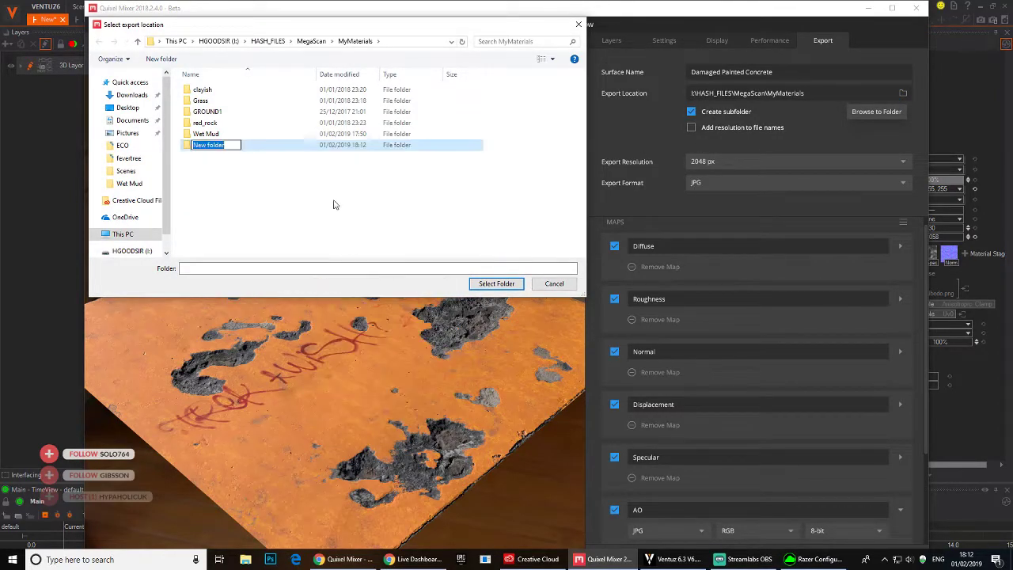
{"action": "left_click", "coordinate": [330, 205]}
{"action": "double_click", "coordinate": [208, 122]}
{"action": "left_click", "coordinate": [496, 283]}
{"action": "left_click", "coordinate": [98, 25]}
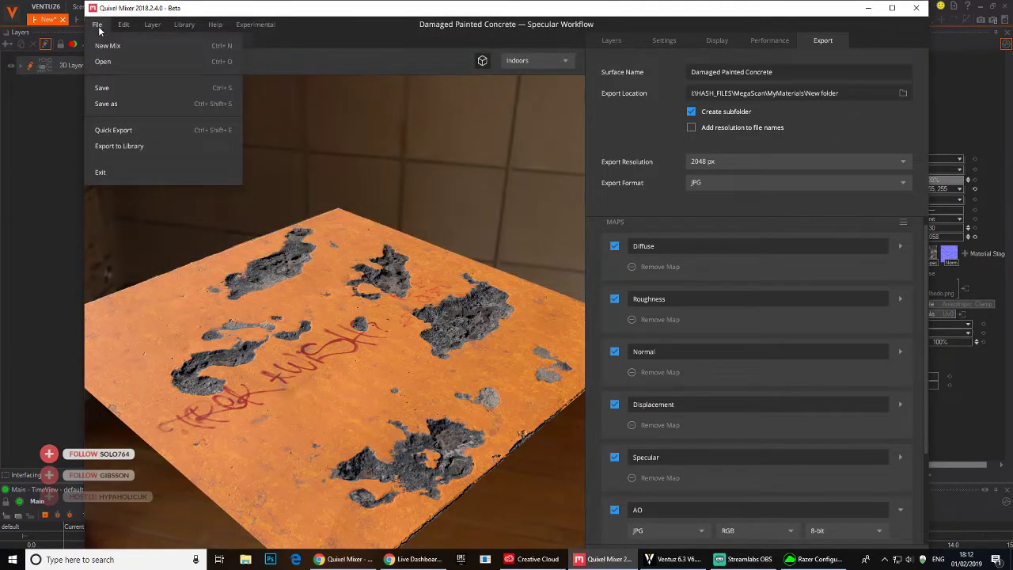
{"action": "left_click", "coordinate": [124, 131]}
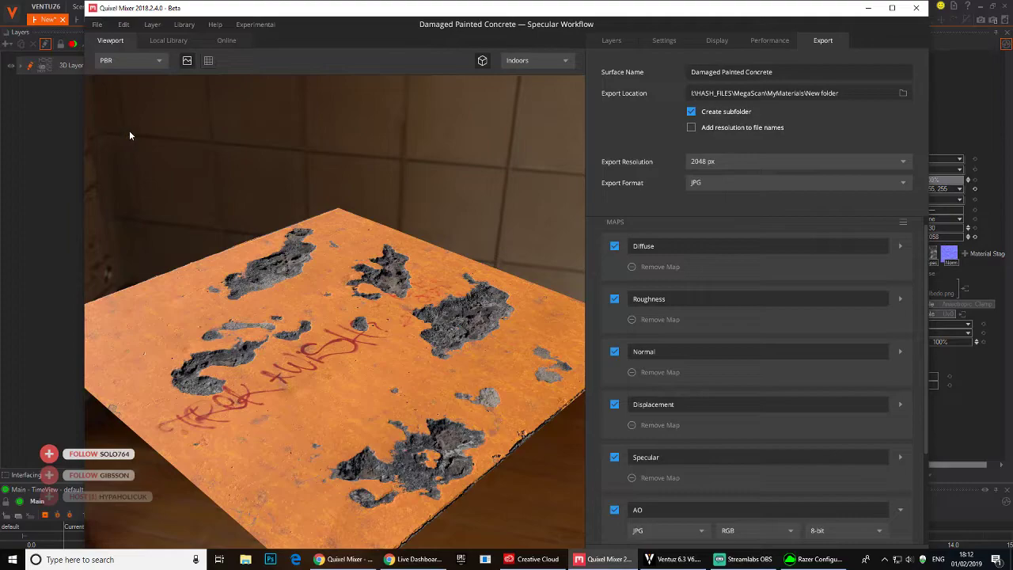
- Load the Damaged Painted Concrete diffuse map from New folder into the base texture stage
{"action": "left_click", "coordinate": [679, 559]}
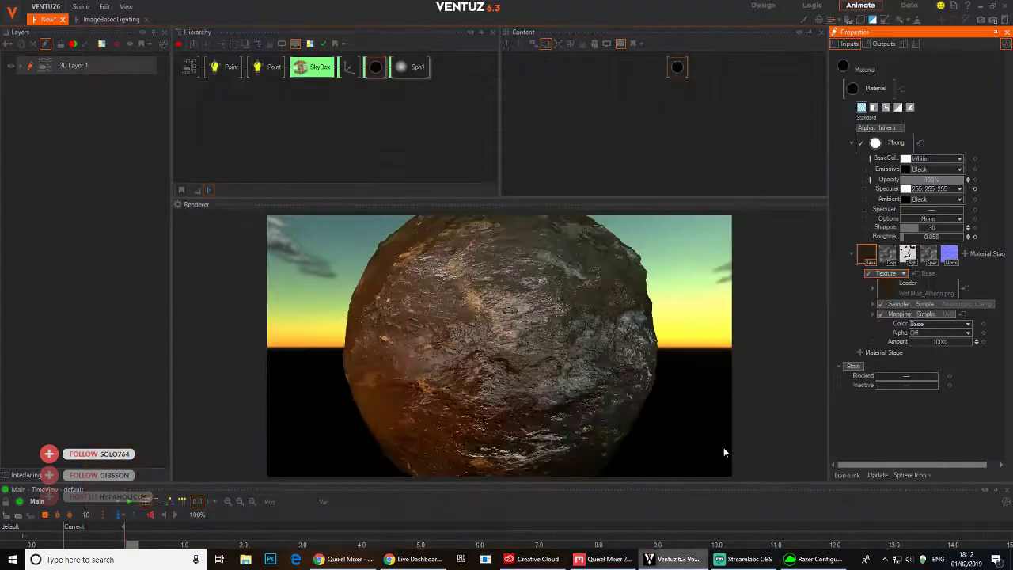
{"action": "left_click", "coordinate": [868, 255]}
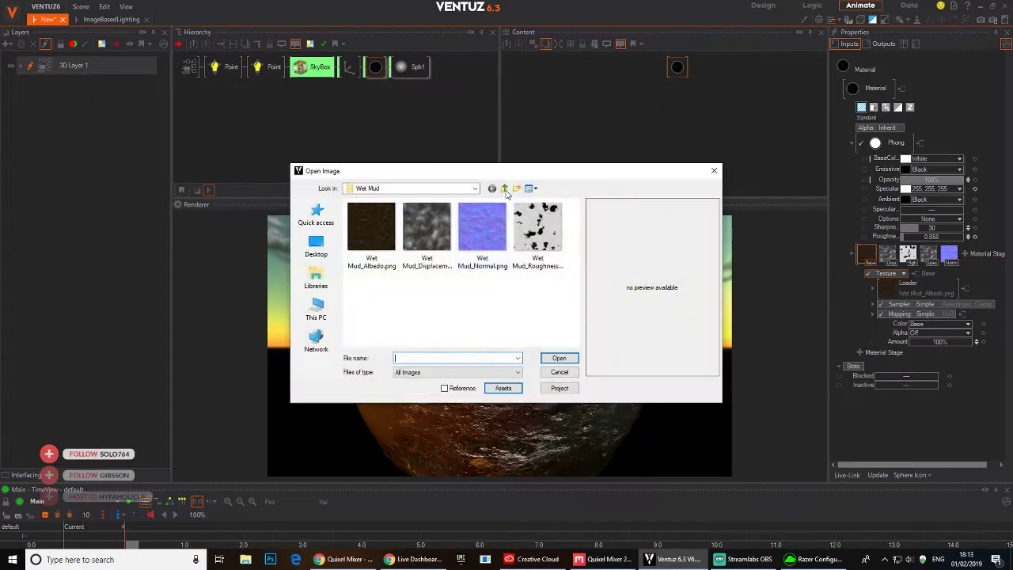
{"action": "left_click", "coordinate": [504, 189]}
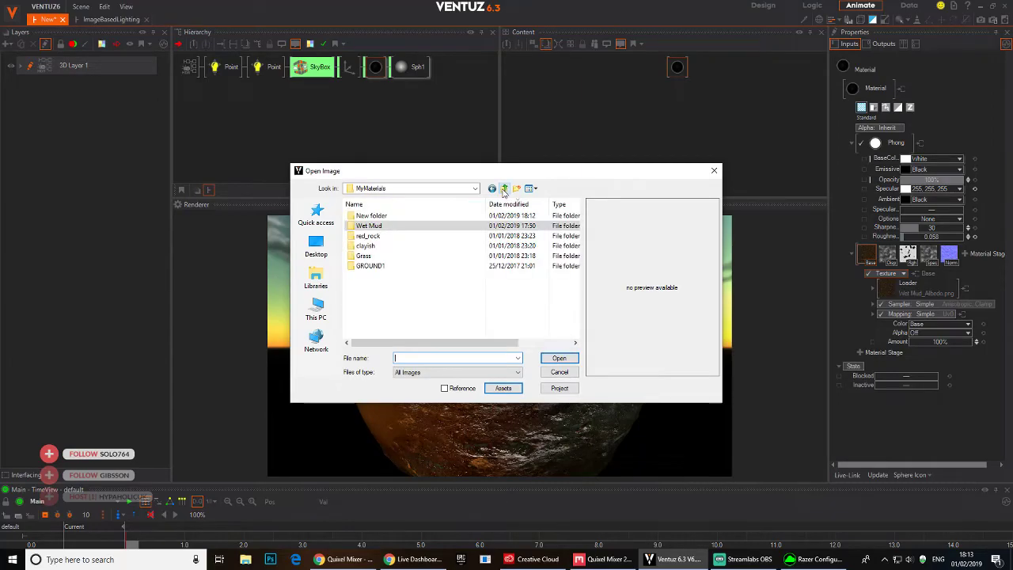
{"action": "double_click", "coordinate": [371, 215]}
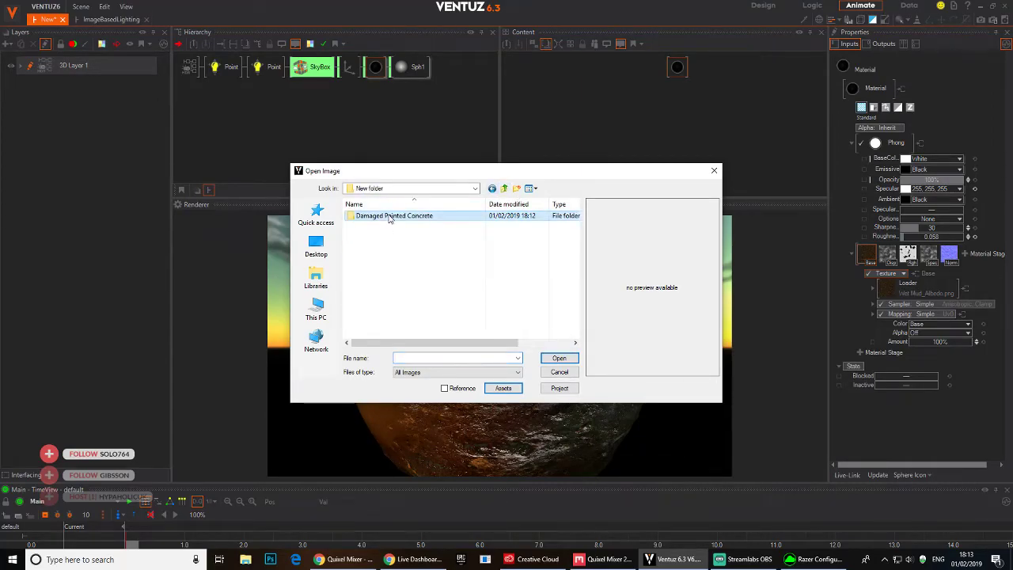
{"action": "double_click", "coordinate": [384, 216]}
{"action": "left_click", "coordinate": [441, 239]}
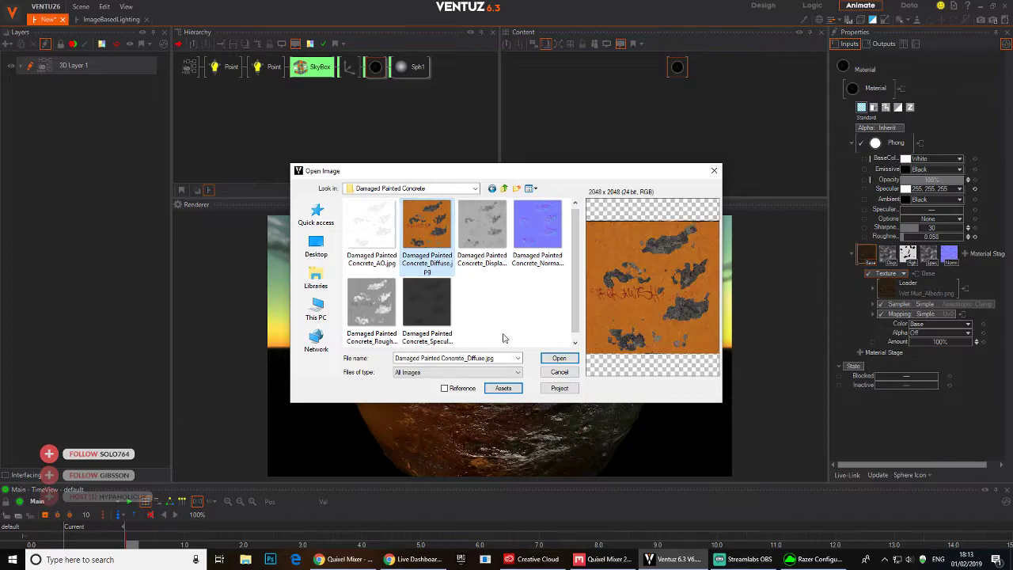
{"action": "left_click", "coordinate": [558, 359]}
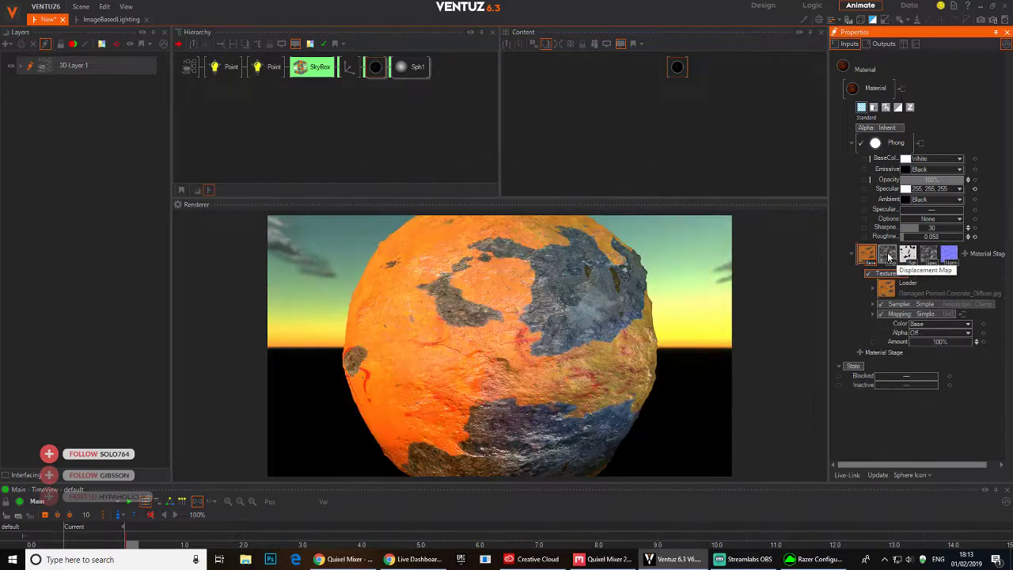
- Load the displacement and roughness maps into their material stages
{"action": "left_click", "coordinate": [886, 288]}
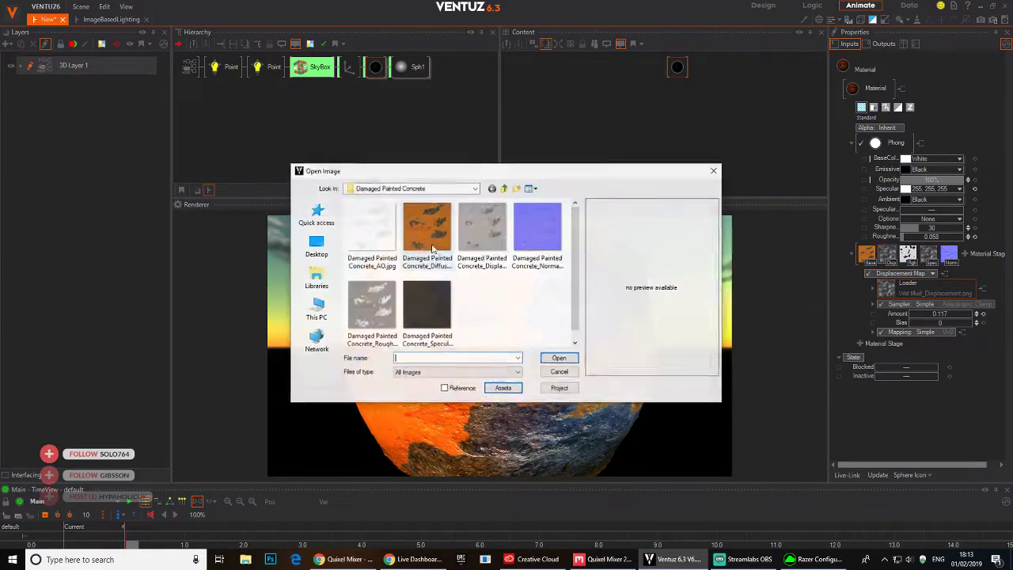
{"action": "left_click", "coordinate": [492, 269]}
{"action": "left_click", "coordinate": [578, 360]}
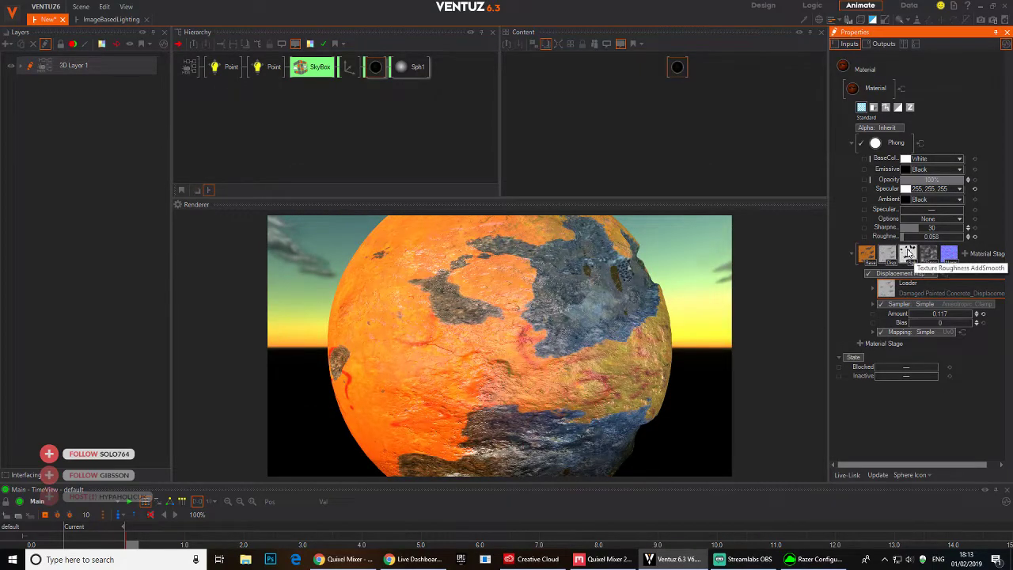
{"action": "left_click", "coordinate": [908, 253]}
{"action": "left_click", "coordinate": [887, 288]}
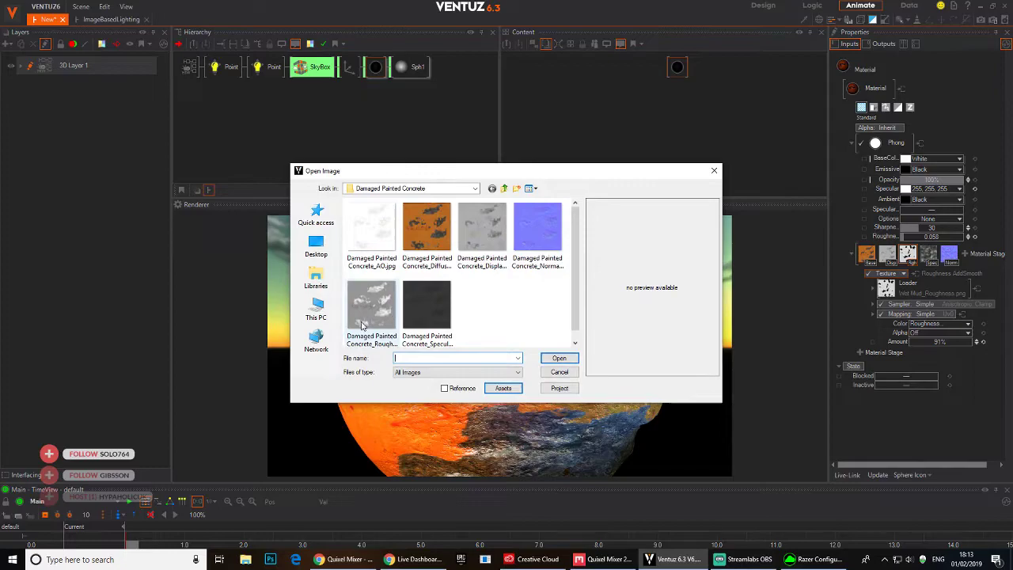
{"action": "left_click", "coordinate": [371, 313]}
{"action": "left_click", "coordinate": [556, 358]}
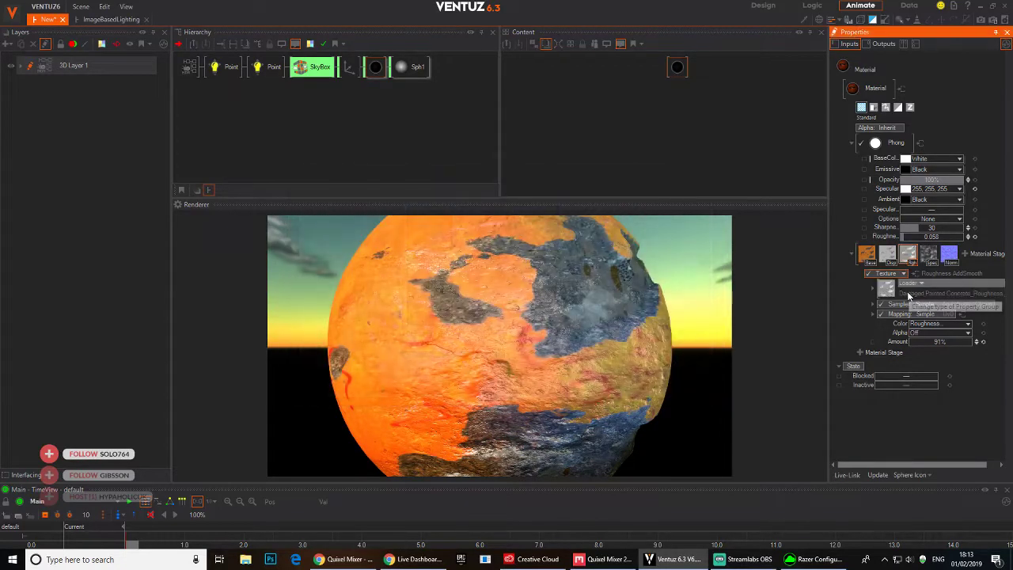
- Load the specular and normal maps into their material stages
{"action": "left_click", "coordinate": [927, 253]}
{"action": "left_click", "coordinate": [886, 288]}
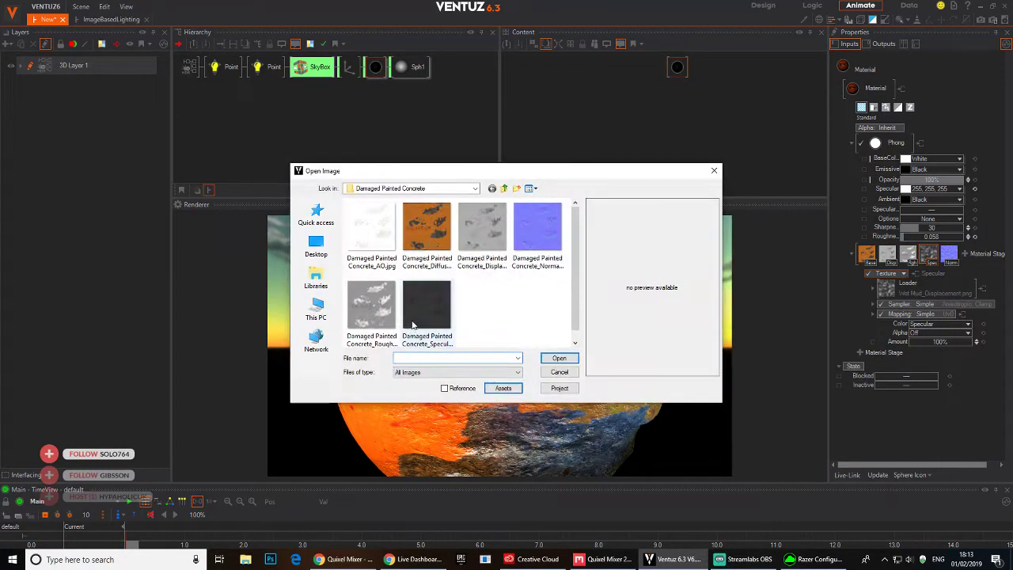
{"action": "left_click", "coordinate": [427, 307]}
{"action": "left_click", "coordinate": [559, 357]}
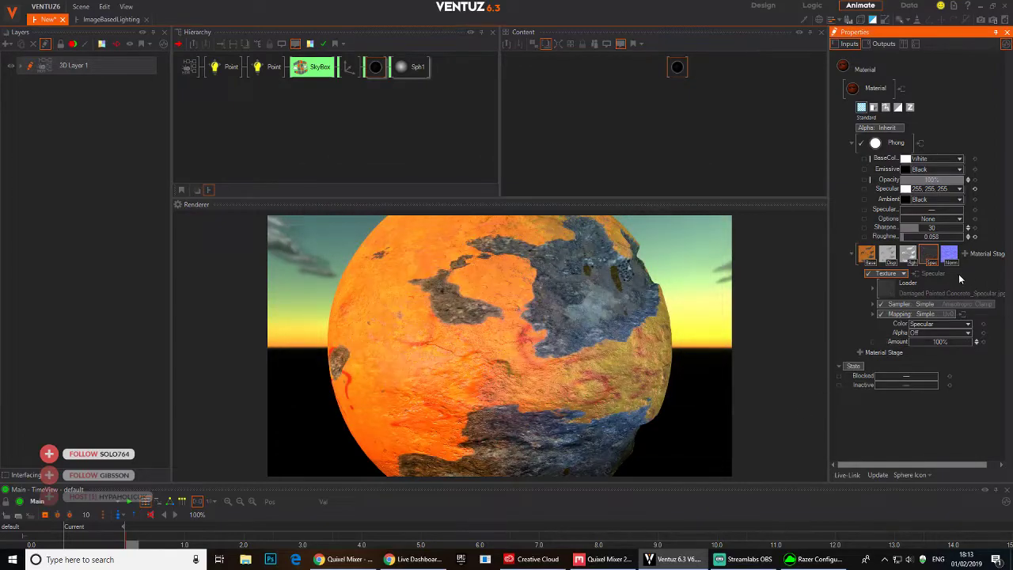
{"action": "left_click", "coordinate": [948, 254]}
{"action": "left_click", "coordinate": [886, 289]}
{"action": "left_click", "coordinate": [538, 228]}
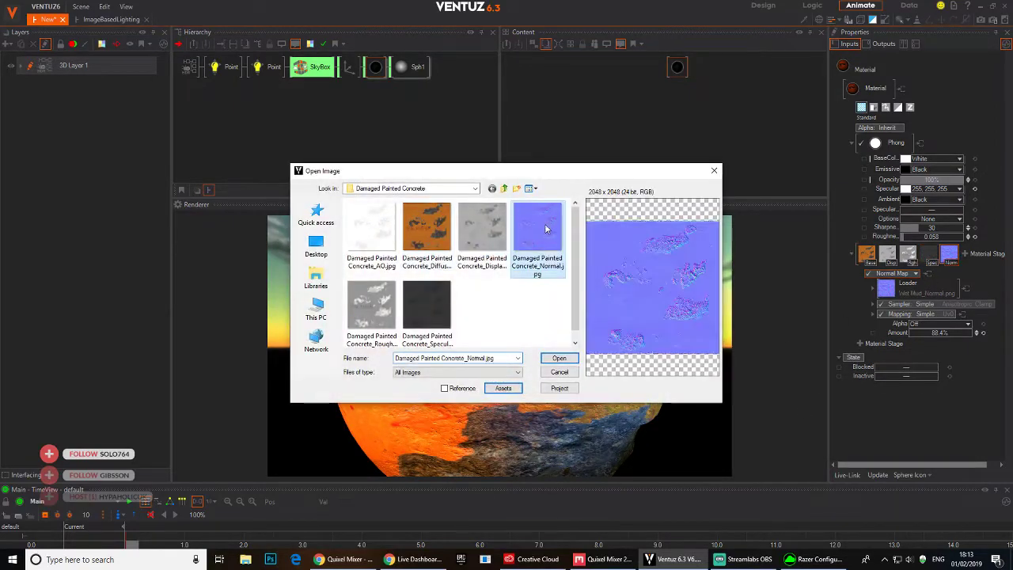
{"action": "left_click", "coordinate": [558, 357]}
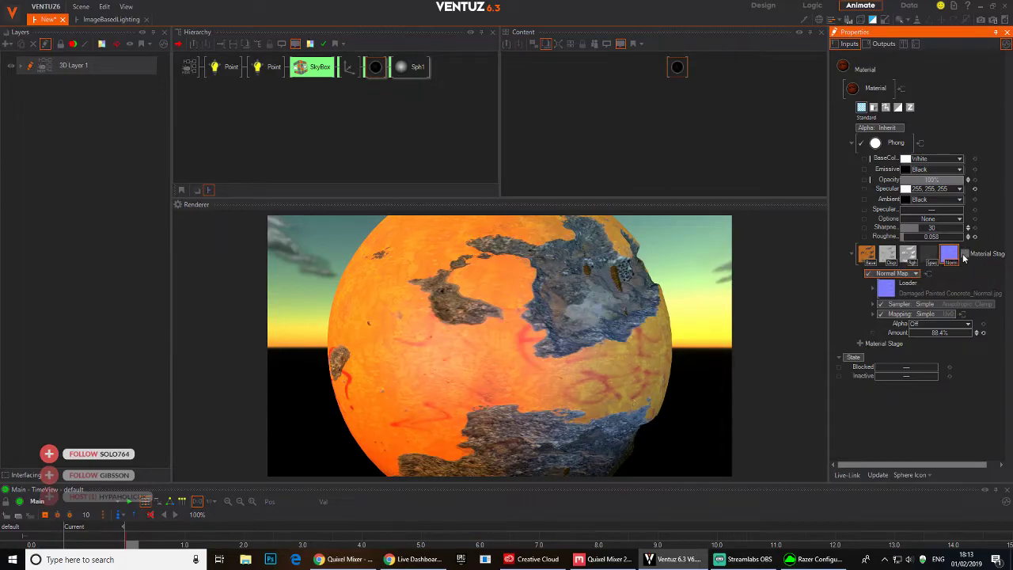
- Add a Base texture stage with Damaged Painted Concrete_AO.jpg at about 266% amount
{"action": "left_click", "coordinate": [963, 255]}
{"action": "mouse_move", "coordinate": [952, 248]}
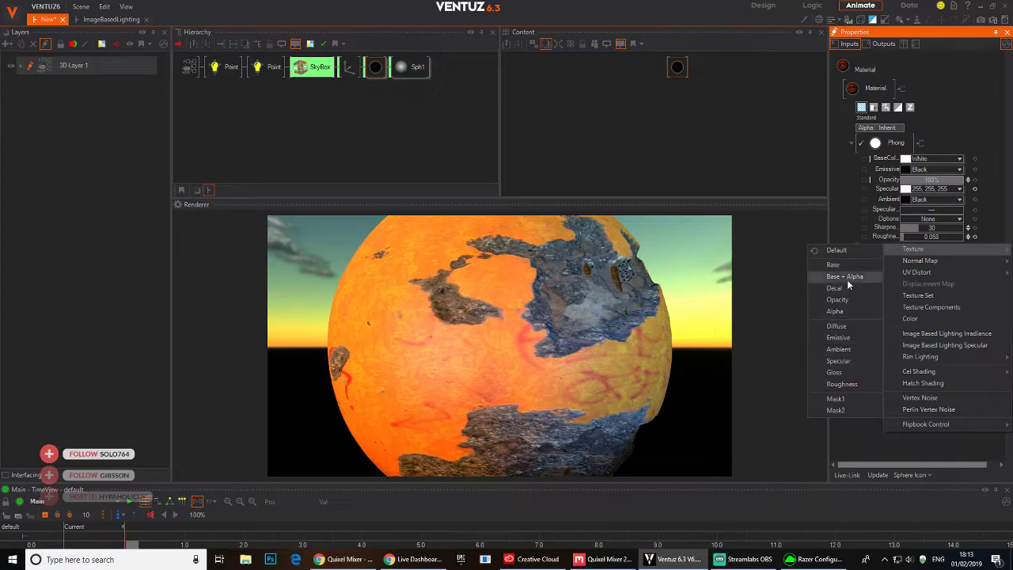
{"action": "left_click", "coordinate": [835, 264]}
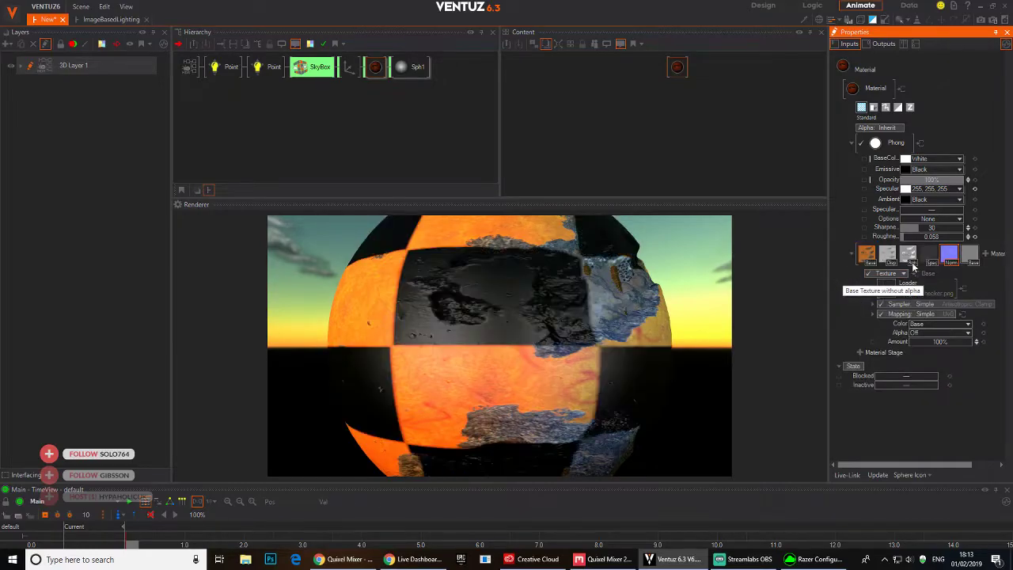
{"action": "left_click", "coordinate": [972, 258]}
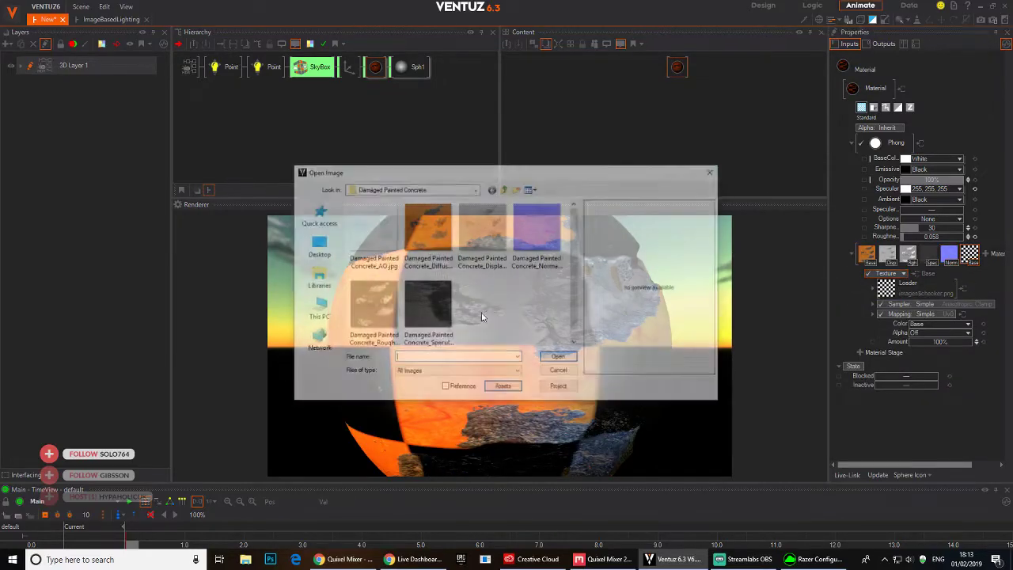
{"action": "left_click", "coordinate": [394, 264]}
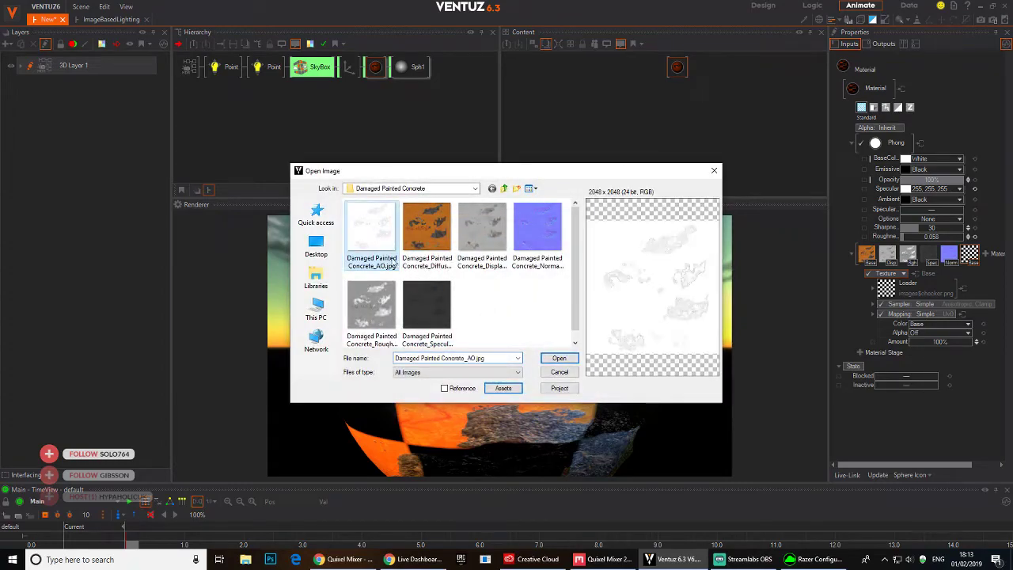
{"action": "left_click", "coordinate": [560, 359]}
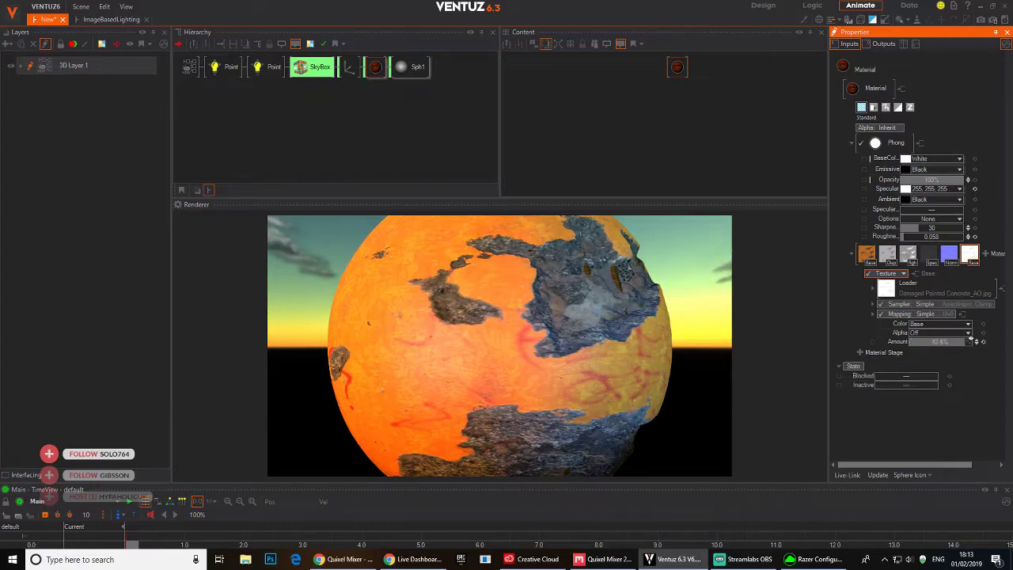
{"action": "left_click_drag", "start_coordinate": [970, 340], "coordinate": [970, 339]}
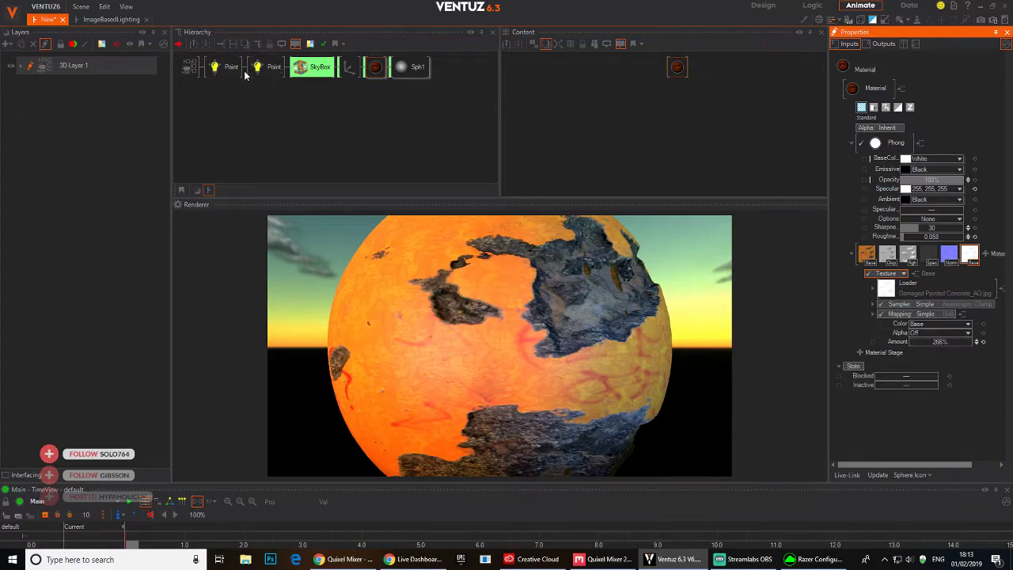
- Adjust the Axis node's Position Z and Rotation Y to bring the sphere closer and turn it
{"action": "left_click", "coordinate": [344, 70]}
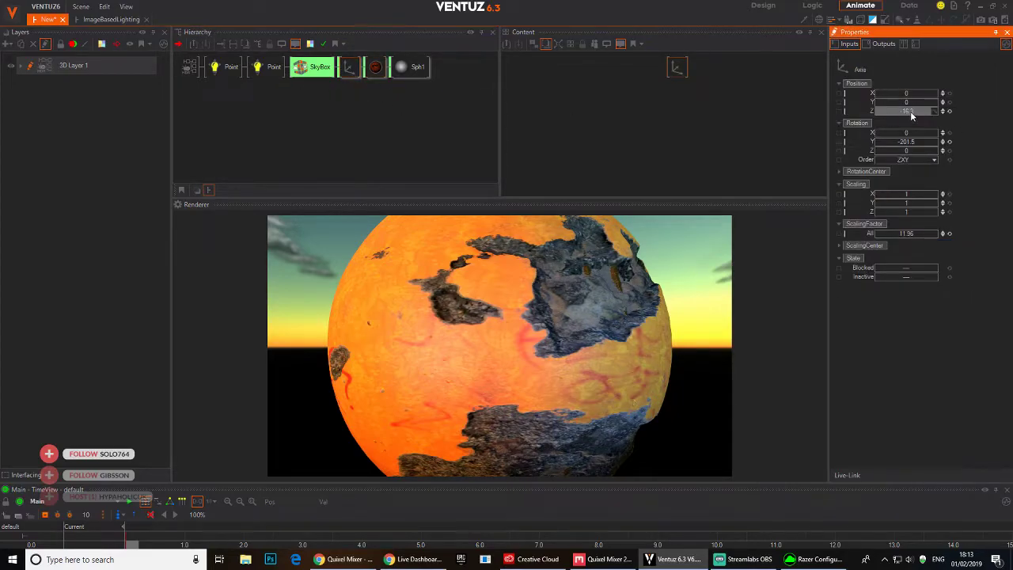
{"action": "left_click_drag", "start_coordinate": [912, 116], "coordinate": [872, 114]}
{"action": "mouse_move", "coordinate": [909, 141]}
{"action": "left_mouse_down"}
{"action": "mouse_move", "coordinate": [934, 145]}
{"action": "mouse_move", "coordinate": [907, 142]}
{"action": "mouse_move", "coordinate": [904, 132]}
{"action": "left_mouse_up"}
{"action": "left_click", "coordinate": [606, 559]}
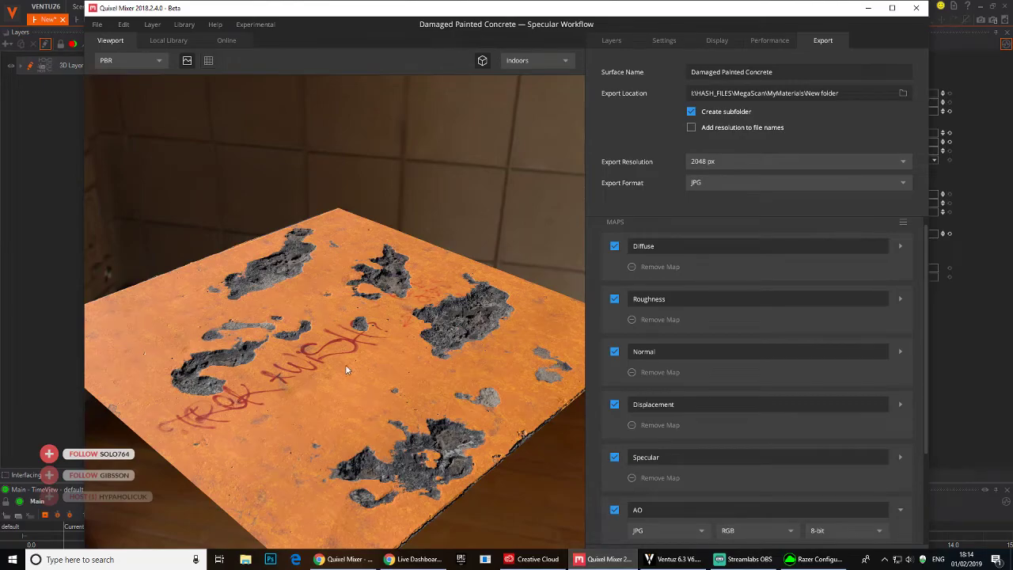
{"action": "mouse_move", "coordinate": [342, 372]}
{"action": "left_mouse_down"}
{"action": "mouse_move", "coordinate": [357, 361]}
{"action": "mouse_move", "coordinate": [223, 341]}
{"action": "mouse_move", "coordinate": [155, 384]}
{"action": "mouse_move", "coordinate": [572, 198]}
{"action": "left_mouse_up"}
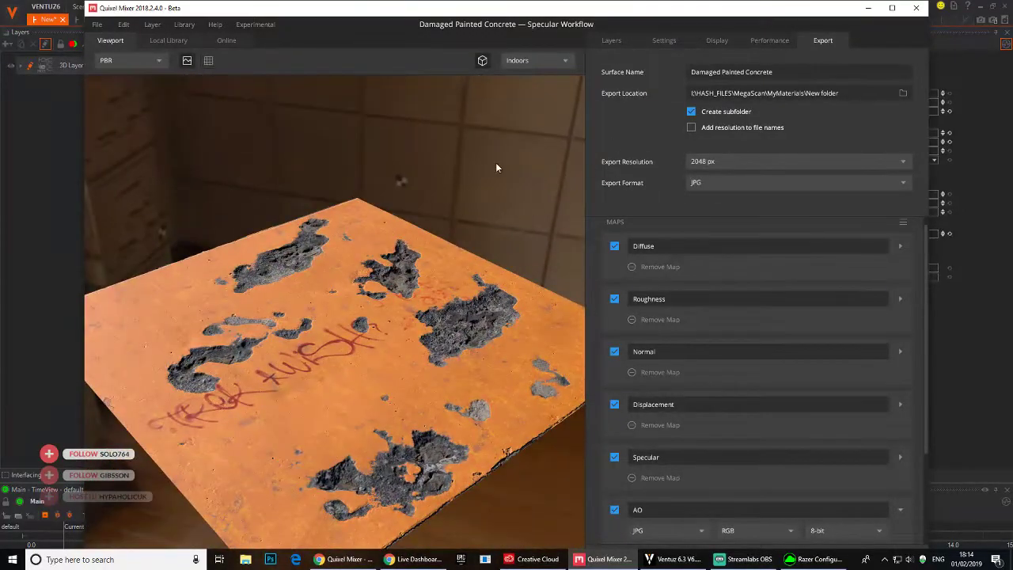
{"action": "left_click", "coordinate": [871, 8]}
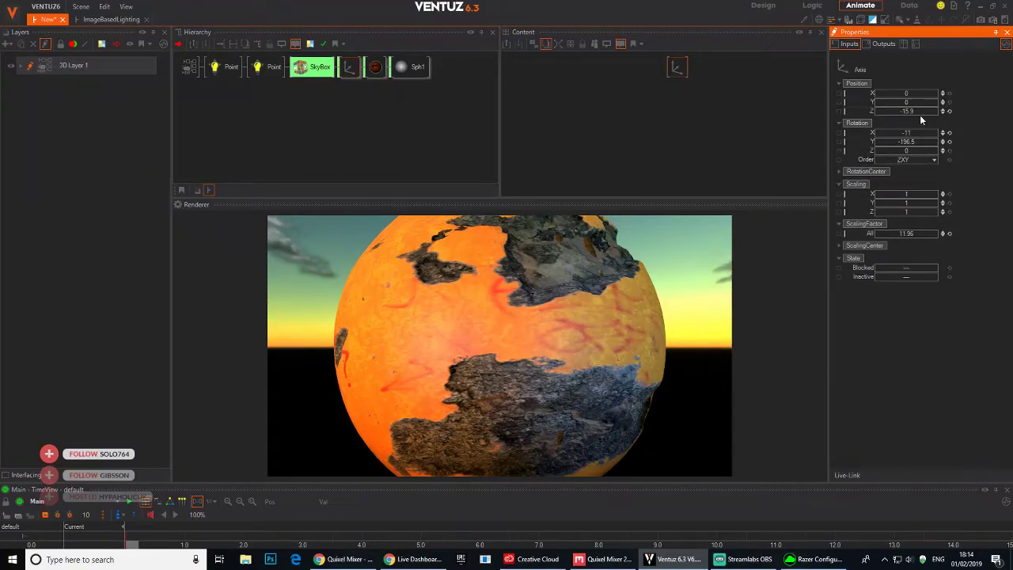
- Move the sphere closer, then delete both Point lights and the sphere Sph1
{"action": "left_click_drag", "start_coordinate": [919, 115], "coordinate": [873, 117]}
{"action": "left_click", "coordinate": [268, 71]}
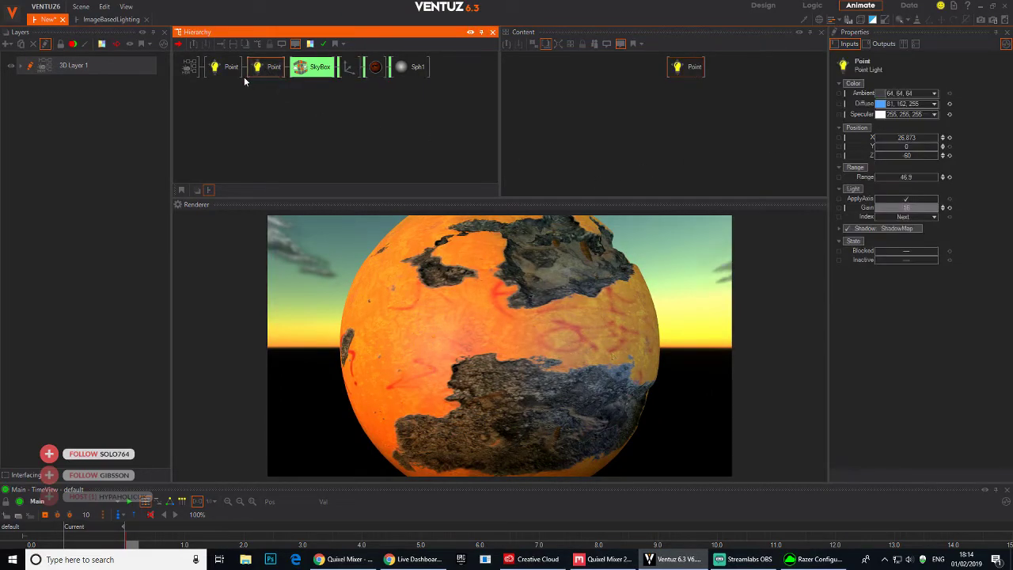
{"action": "left_click", "coordinate": [224, 68]}
{"action": "left_click", "coordinate": [224, 67]}
{"action": "left_click", "coordinate": [266, 68], "text": "ctrl"}
{"action": "key", "text": "Delete"}
{"action": "left_click", "coordinate": [325, 70]}
{"action": "key", "text": "Delete"}
- Add a Cube node to the scene and set the Axis Position Z to -5.75
{"action": "double_click", "coordinate": [323, 72]}
{"action": "type", "text": "rect"}
{"action": "key", "text": "Return"}
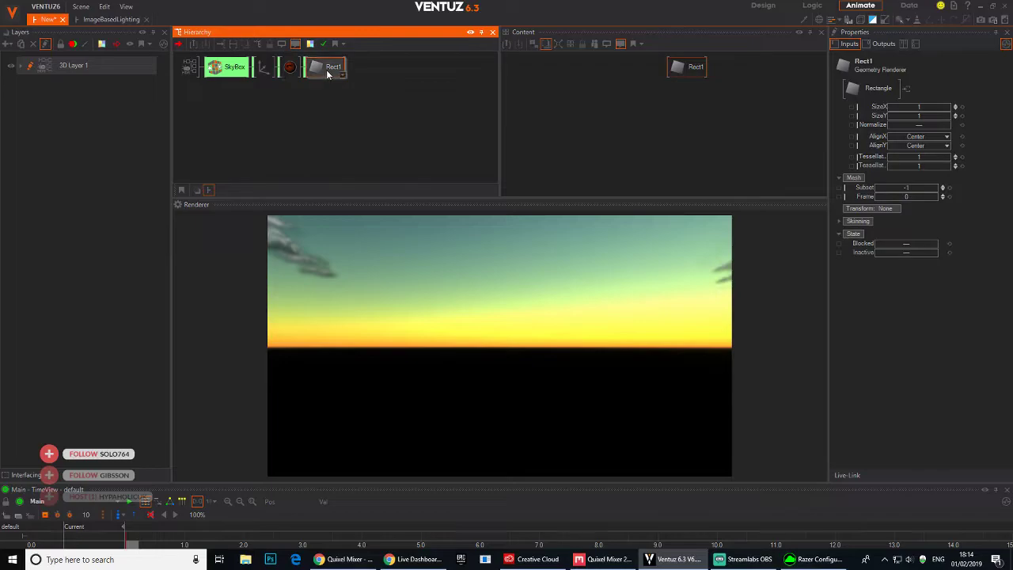
{"action": "key", "text": "Delete"}
{"action": "double_click", "coordinate": [327, 71]}
{"action": "type", "text": "cu"}
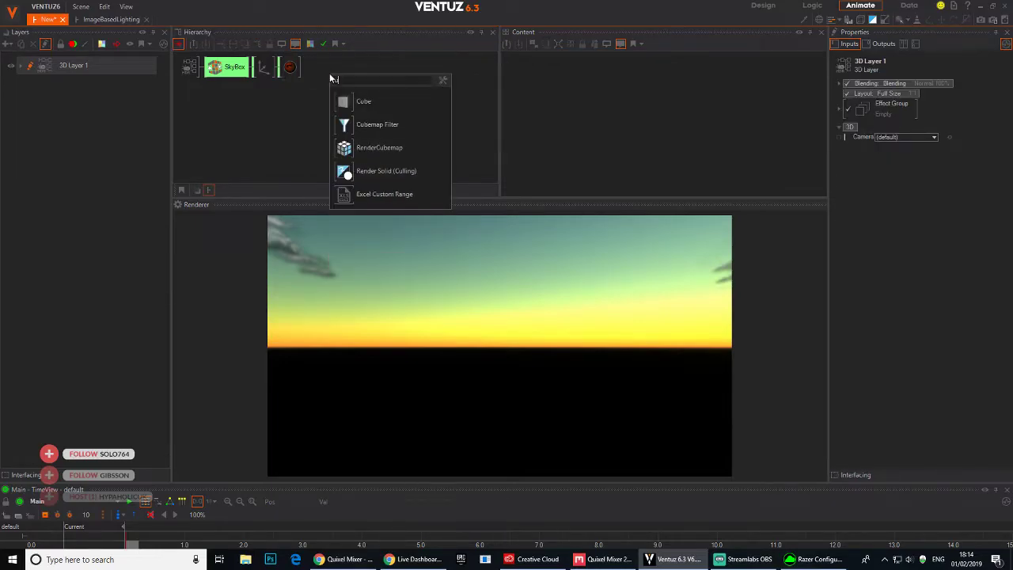
{"action": "type", "text": "be"}
{"action": "left_click", "coordinate": [340, 96]}
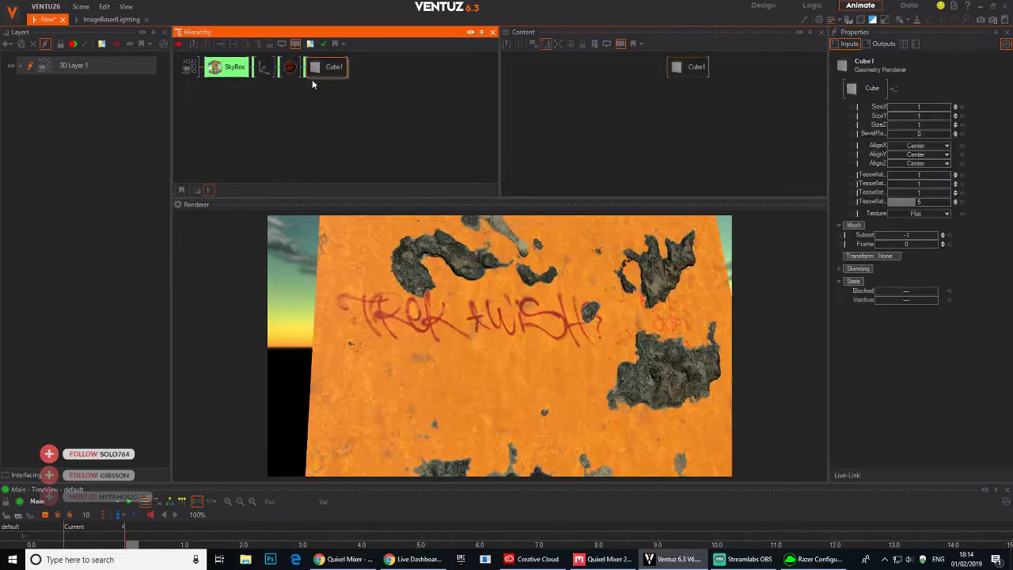
{"action": "left_click", "coordinate": [264, 67]}
{"action": "left_click_drag", "start_coordinate": [942, 111], "coordinate": [882, 111]}
- Turn the roughness texture stage amount down to 0%
{"action": "left_click", "coordinate": [335, 66]}
{"action": "left_click", "coordinate": [265, 68]}
{"action": "left_click", "coordinate": [291, 68]}
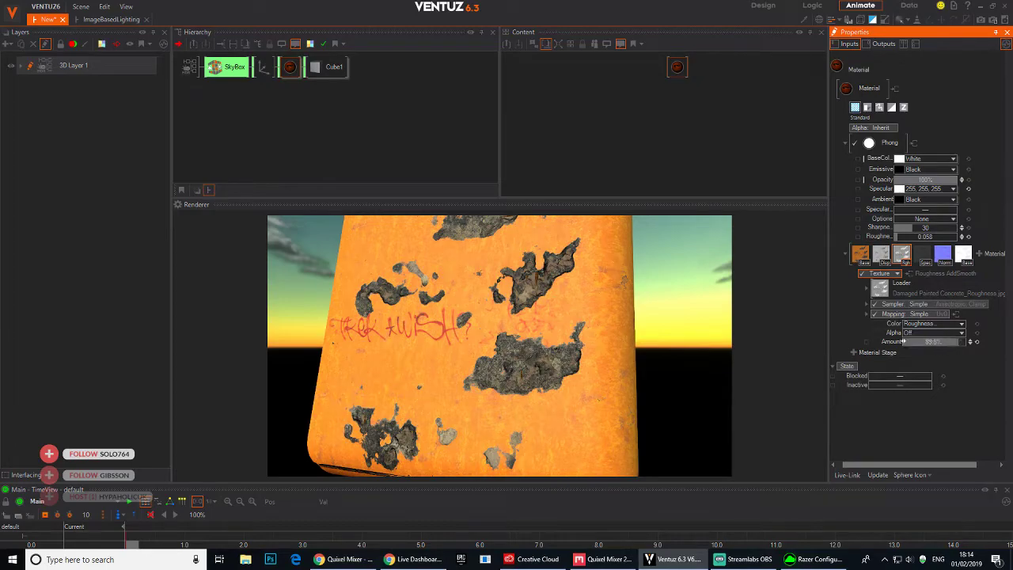
{"action": "left_click", "coordinate": [902, 341]}
{"action": "left_click_drag", "start_coordinate": [964, 342], "coordinate": [902, 344]}
- Tweak the specular amount, set material roughness to 0, and reset base texture amount to 100%
{"action": "left_click", "coordinate": [922, 253]}
{"action": "left_click_drag", "start_coordinate": [902, 341], "coordinate": [902, 345]}
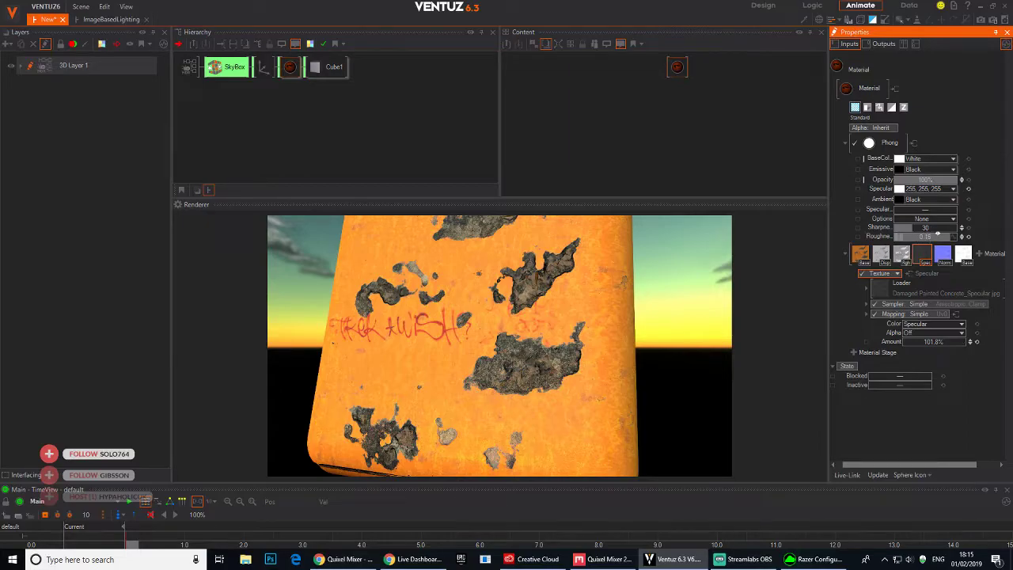
{"action": "left_click_drag", "start_coordinate": [939, 237], "coordinate": [943, 231]}
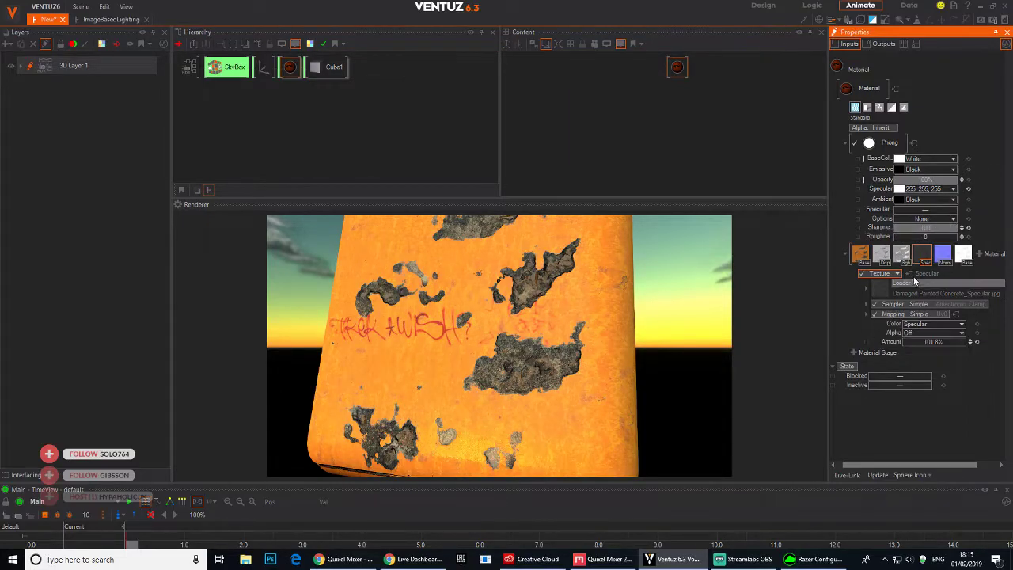
{"action": "left_click", "coordinate": [859, 257]}
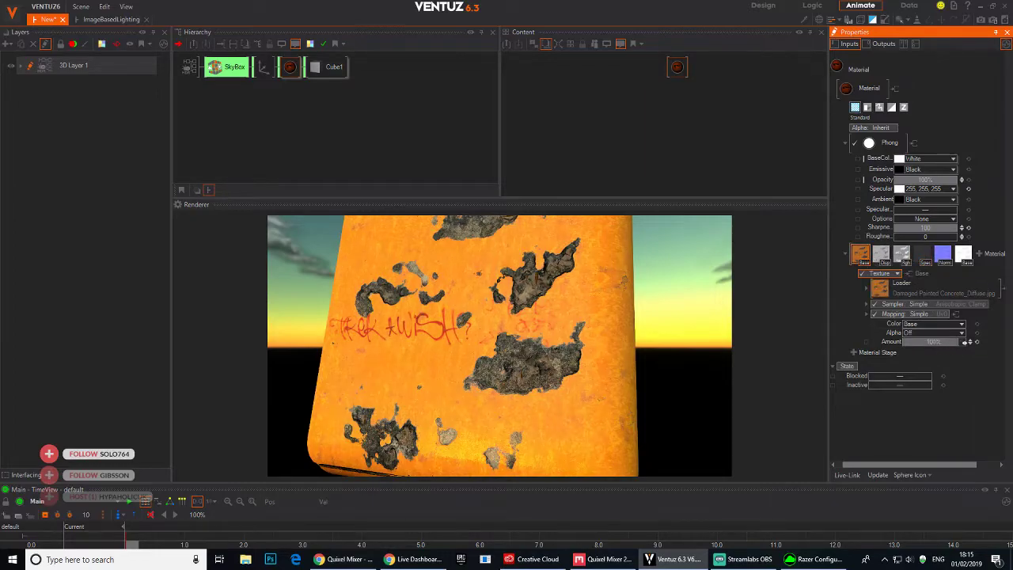
{"action": "mouse_move", "coordinate": [966, 341]}
{"action": "left_mouse_down"}
{"action": "mouse_move", "coordinate": [965, 329]}
{"action": "mouse_move", "coordinate": [965, 352]}
{"action": "mouse_move", "coordinate": [956, 339]}
{"action": "left_mouse_up"}
{"action": "left_click", "coordinate": [977, 343]}
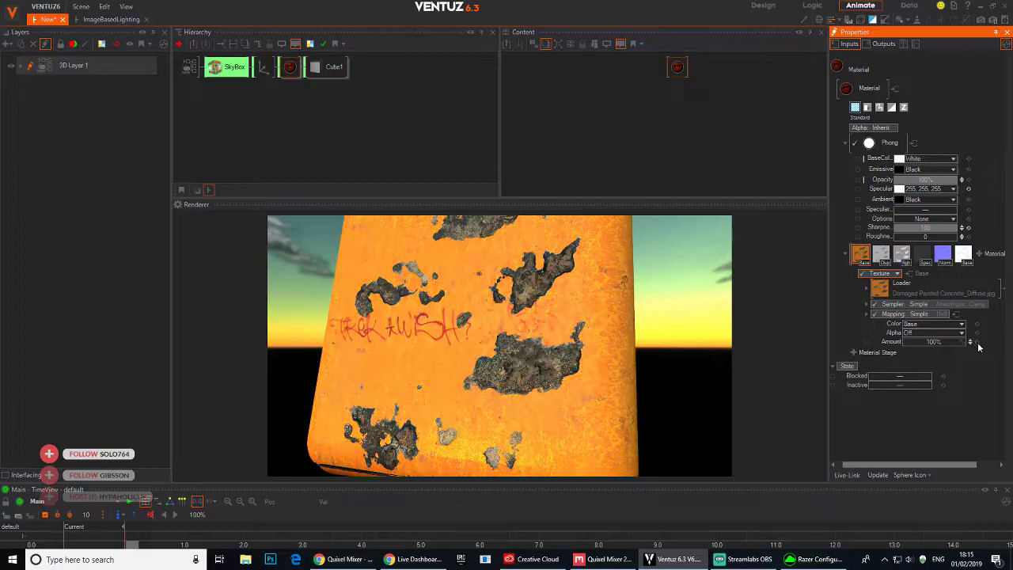
- Rotate the SkyBox and turn the cube's Axis Rotation Y to show two faces
{"action": "left_click", "coordinate": [254, 72]}
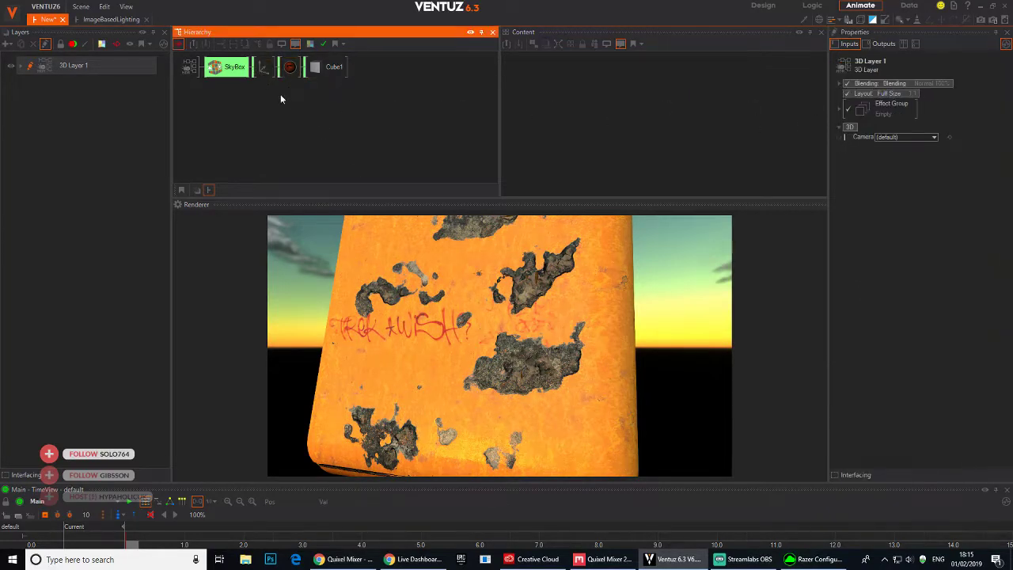
{"action": "left_click", "coordinate": [236, 67]}
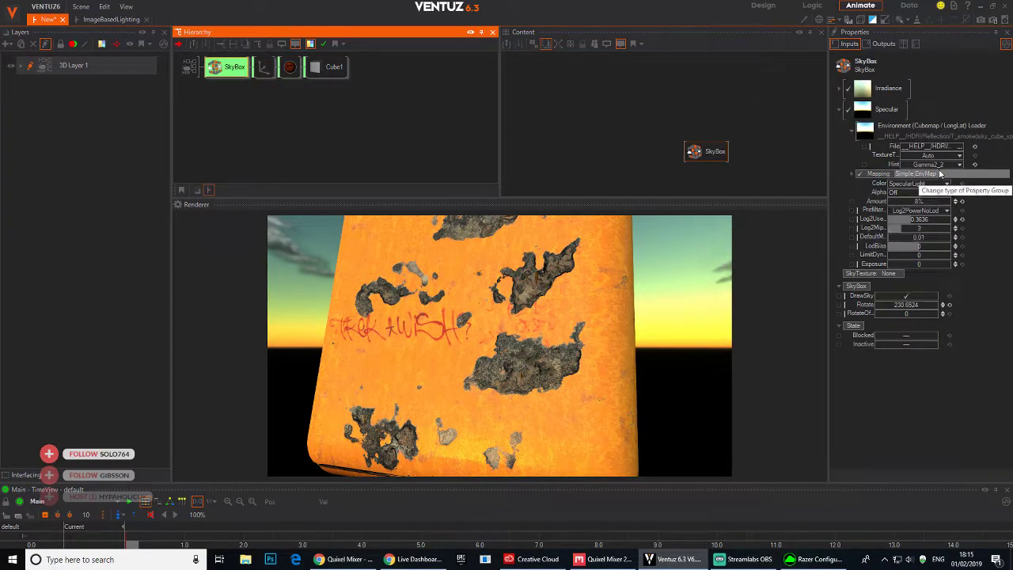
{"action": "left_click_drag", "start_coordinate": [906, 304], "coordinate": [937, 307]}
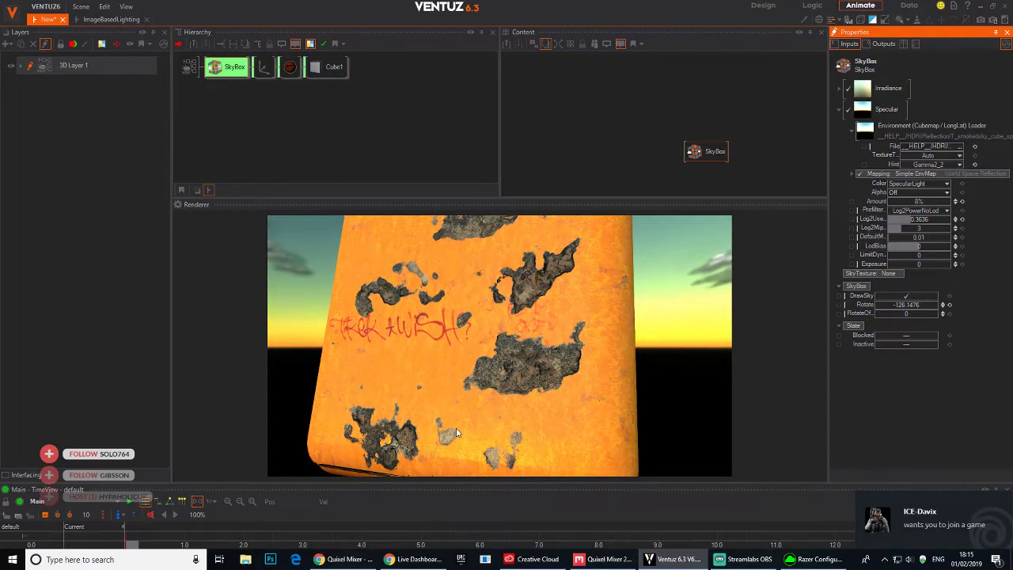
{"action": "left_click", "coordinate": [270, 69]}
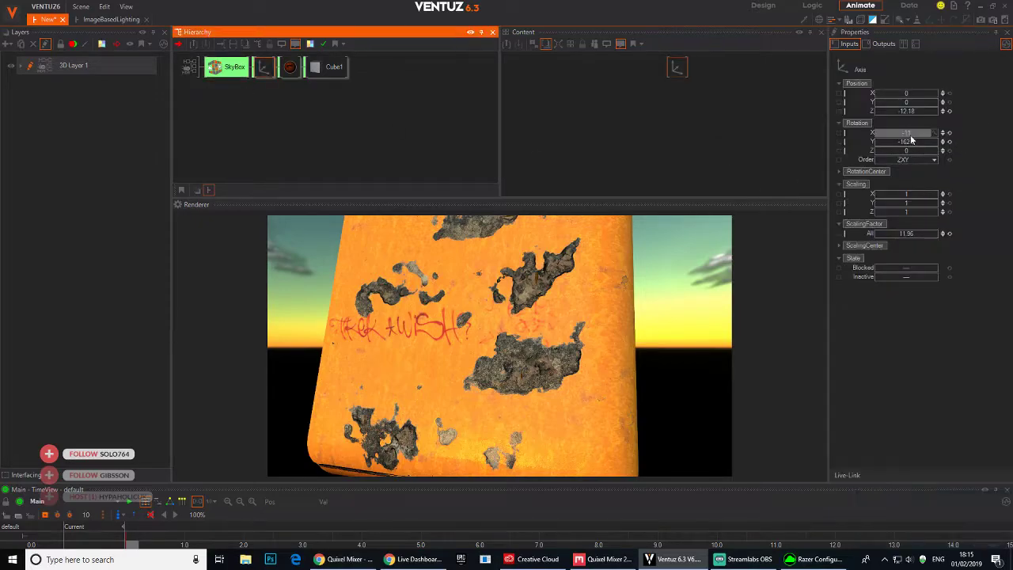
{"action": "left_click_drag", "start_coordinate": [909, 134], "coordinate": [936, 149]}
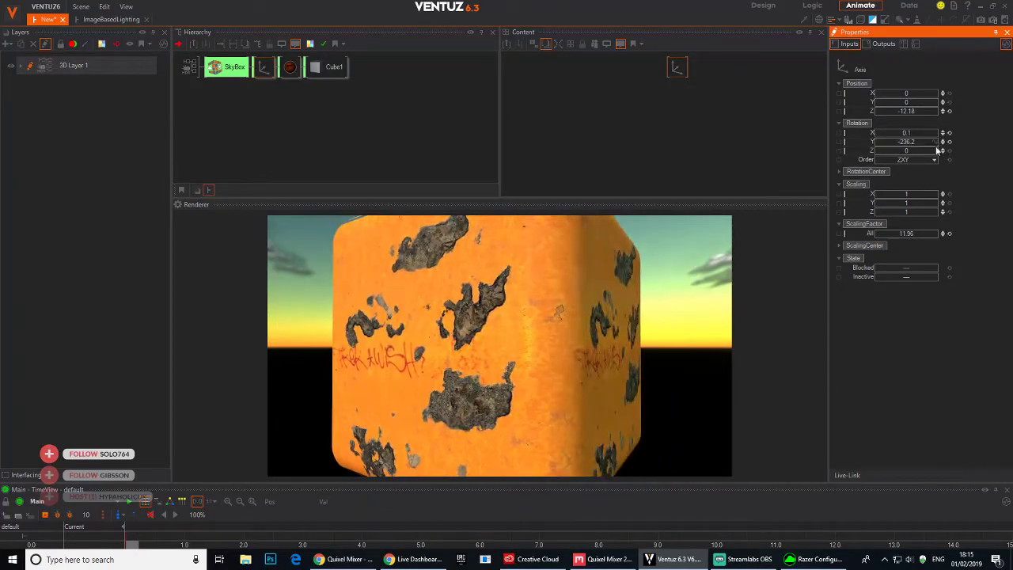
- Quit Ventuz without saving, dismiss the crash report, and orbit Quixel Mixer's concrete preview
{"action": "left_click", "coordinate": [1003, 6]}
{"action": "left_click", "coordinate": [528, 278]}
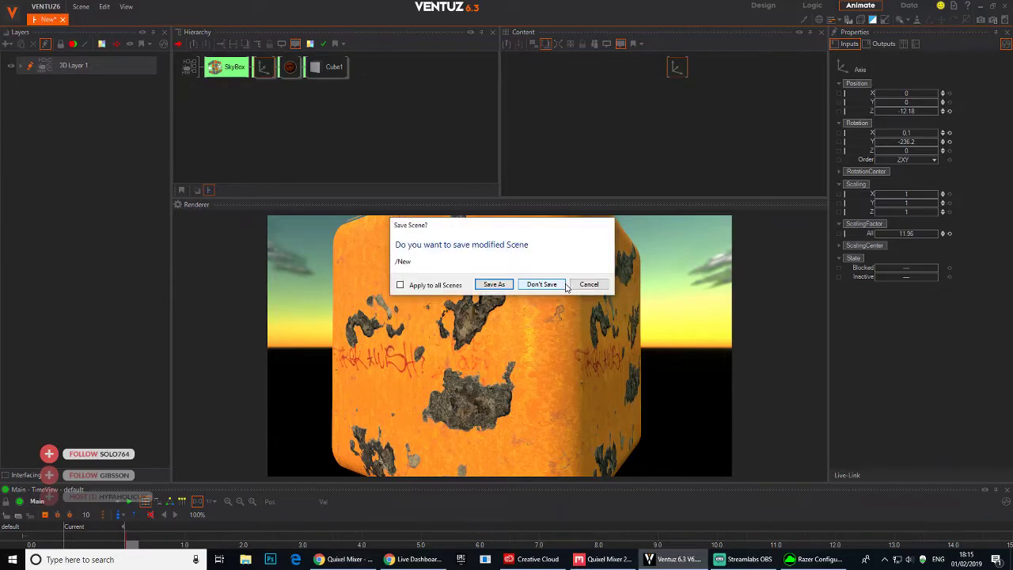
{"action": "left_click", "coordinate": [563, 285]}
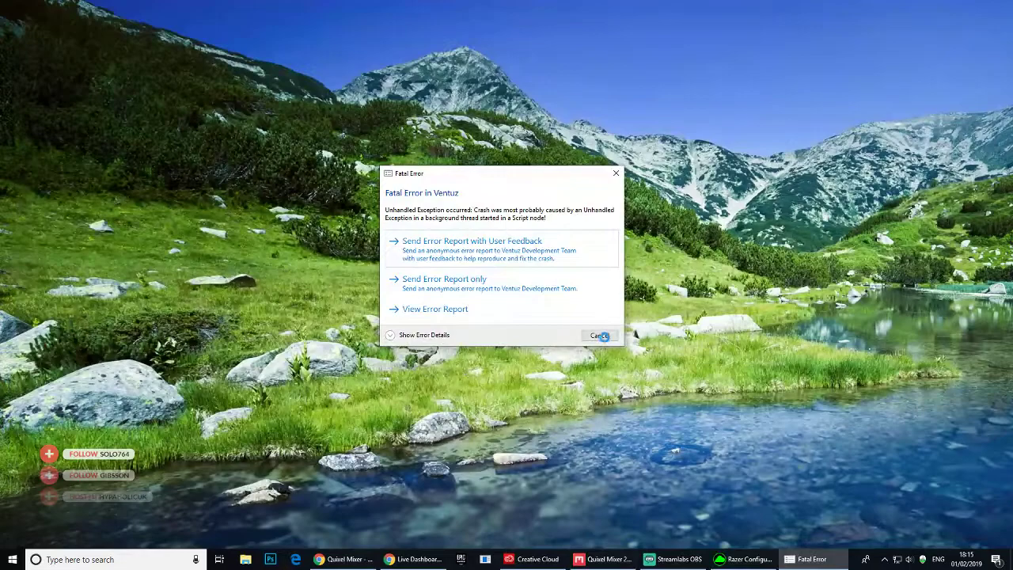
{"action": "left_click", "coordinate": [616, 173]}
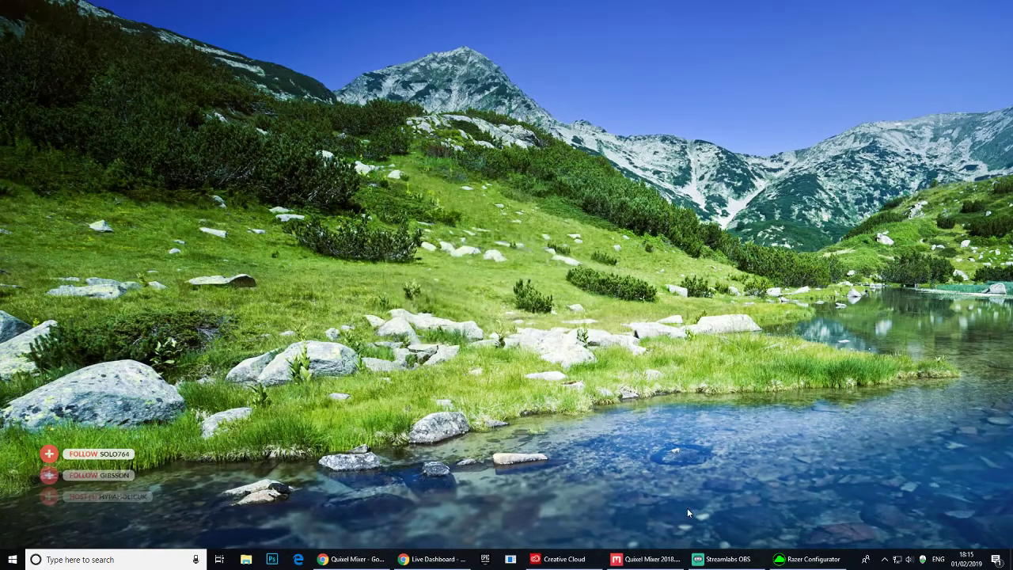
{"action": "left_click", "coordinate": [646, 558]}
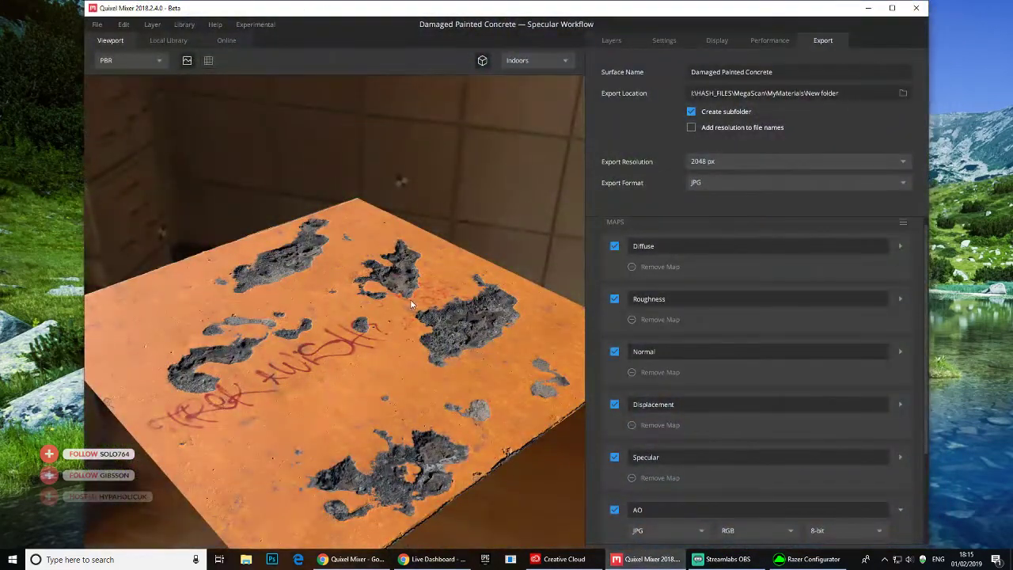
{"action": "left_click_drag", "start_coordinate": [409, 299], "coordinate": [522, 387]}
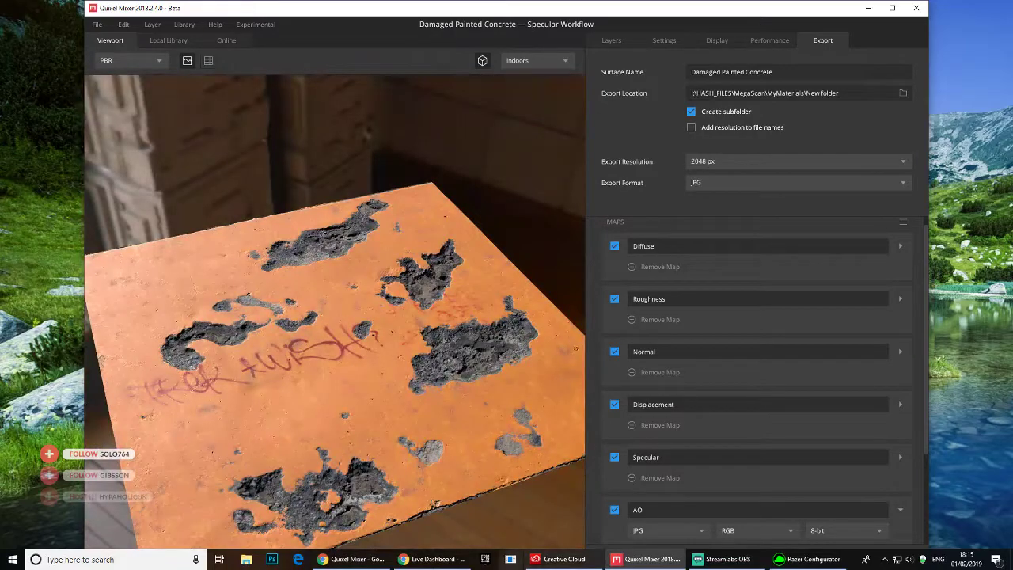
- Bring up the quixel.com/mixer page, highlight the banner about Mixer being free, and scroll through it
{"action": "left_click", "coordinate": [352, 559]}
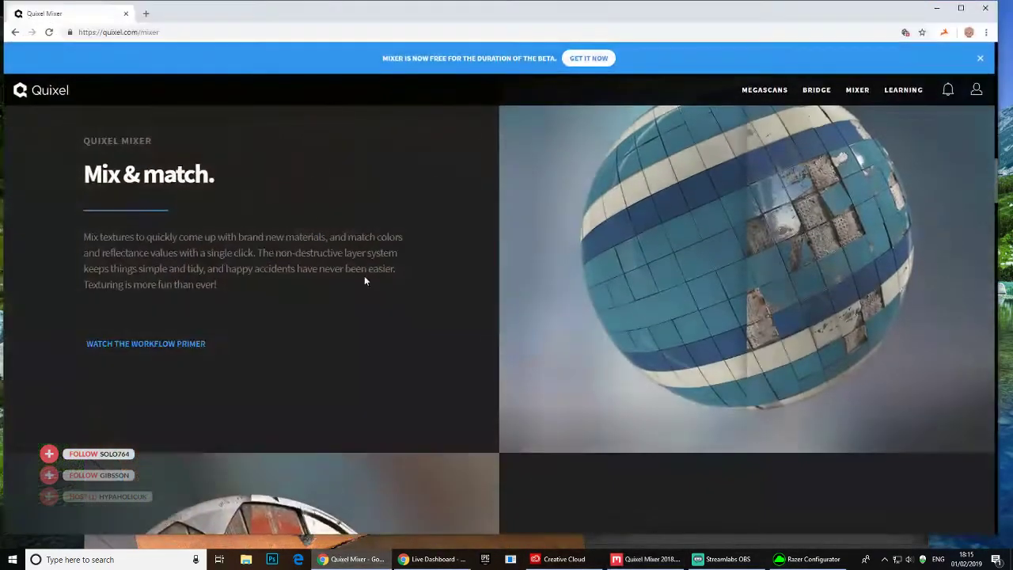
{"action": "scroll", "coordinate": [345, 306], "scroll_direction": "up", "scroll_amount": 15}
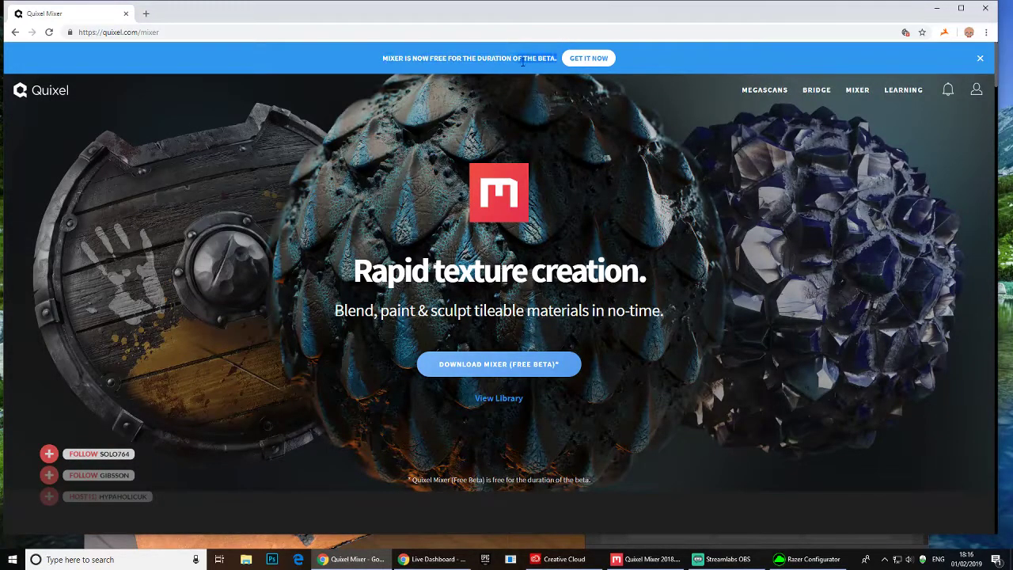
{"action": "triple_click", "coordinate": [384, 57]}
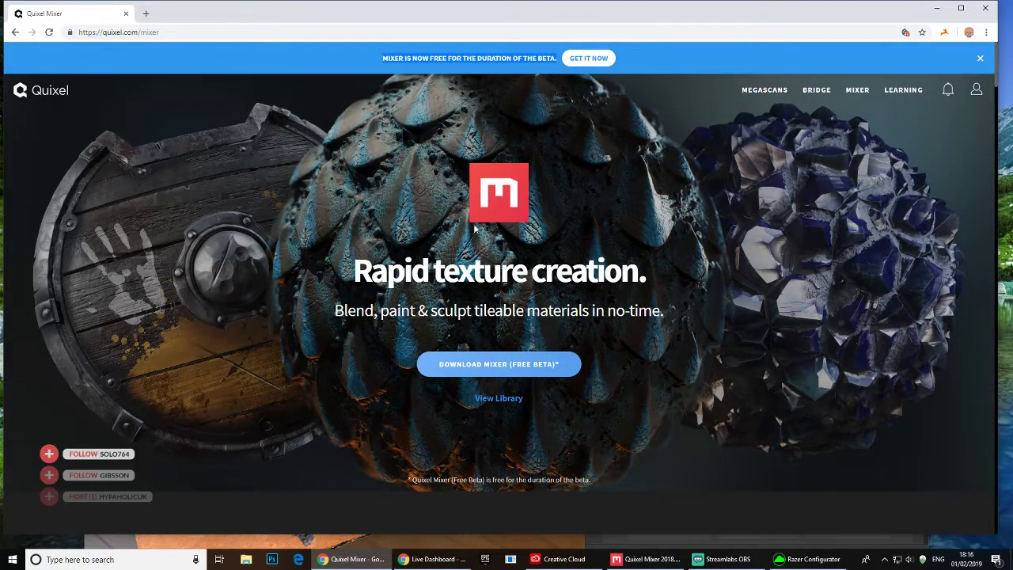
{"action": "scroll", "coordinate": [384, 296], "scroll_direction": "down", "scroll_amount": 5}
{"action": "scroll", "coordinate": [336, 276], "scroll_direction": "down", "scroll_amount": 15}
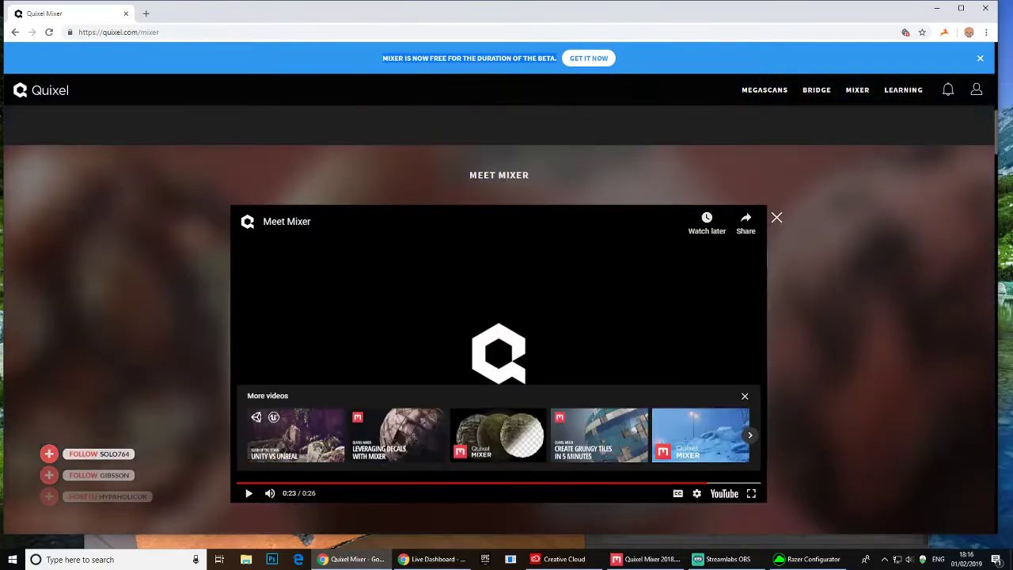
{"action": "scroll", "coordinate": [337, 273], "scroll_direction": "down", "scroll_amount": 15}
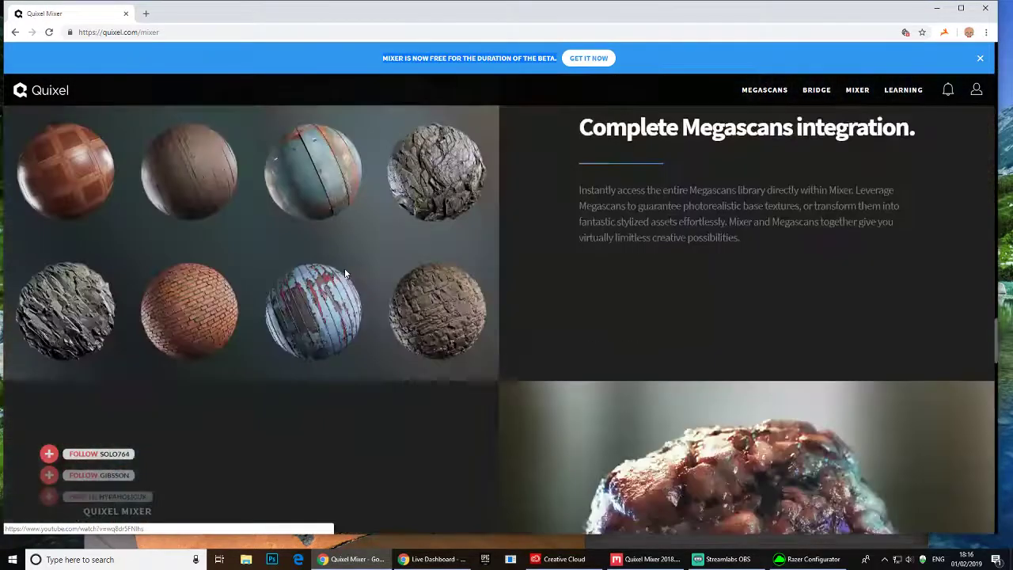
{"action": "scroll", "coordinate": [349, 273], "scroll_direction": "down", "scroll_amount": 15}
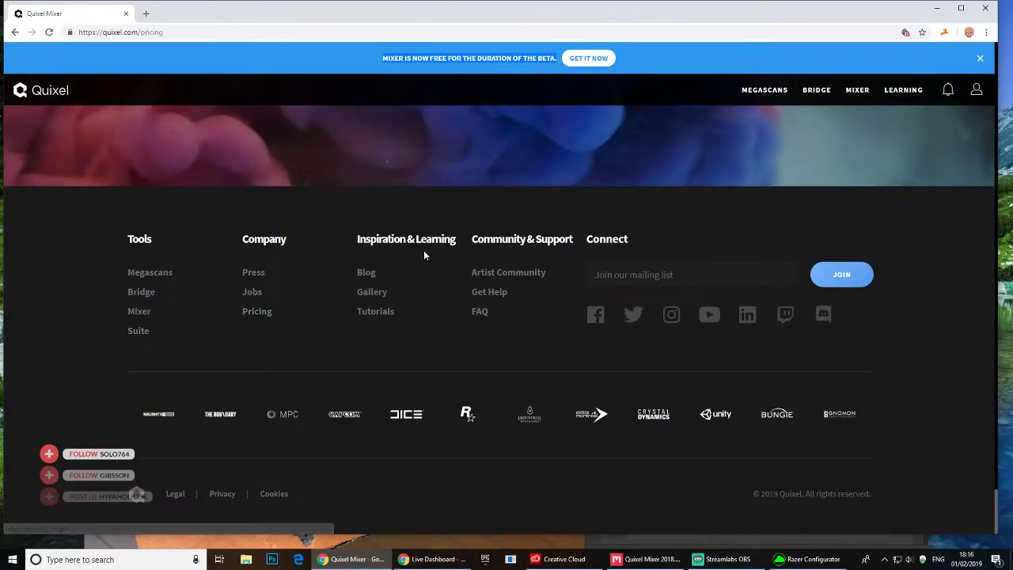
- Review the Personal, ArchViz and Business pricing plans, then return to the Mixer product page
{"action": "scroll", "coordinate": [247, 274], "scroll_direction": "down", "scroll_amount": 8}
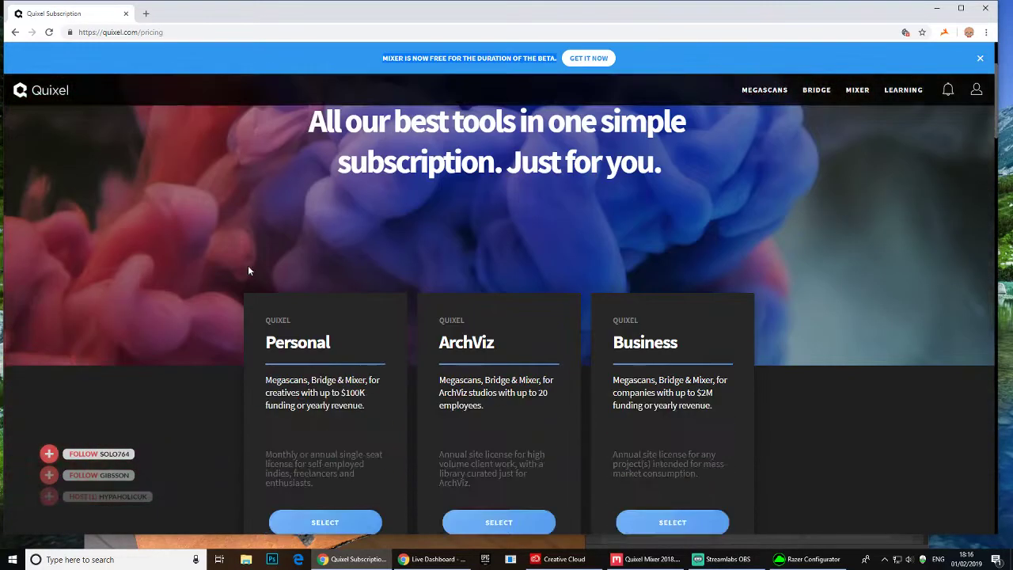
{"action": "scroll", "coordinate": [190, 277], "scroll_direction": "up", "scroll_amount": 8}
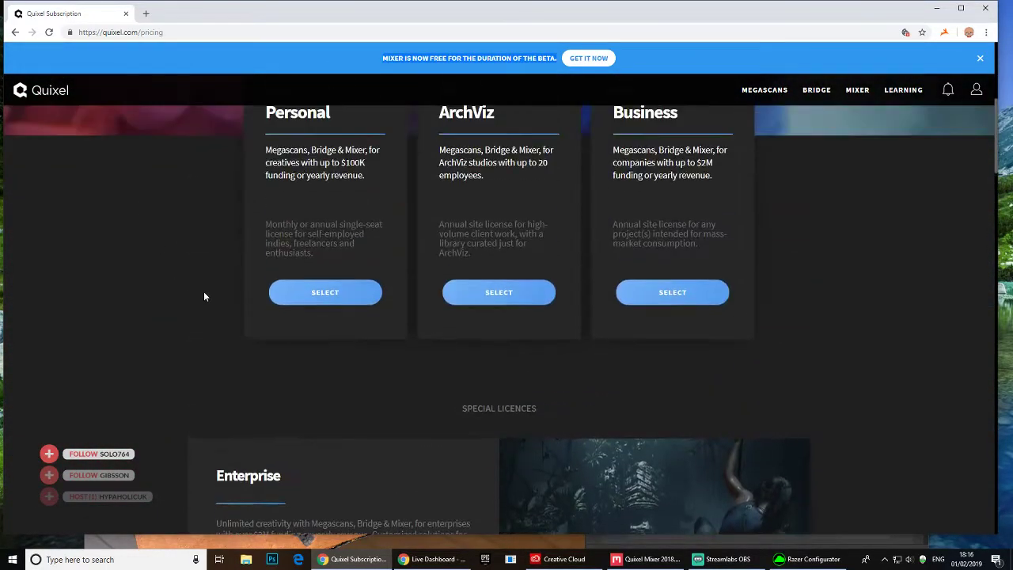
{"action": "scroll", "coordinate": [375, 343], "scroll_direction": "down", "scroll_amount": 10}
{"action": "scroll", "coordinate": [162, 292], "scroll_direction": "down", "scroll_amount": 5}
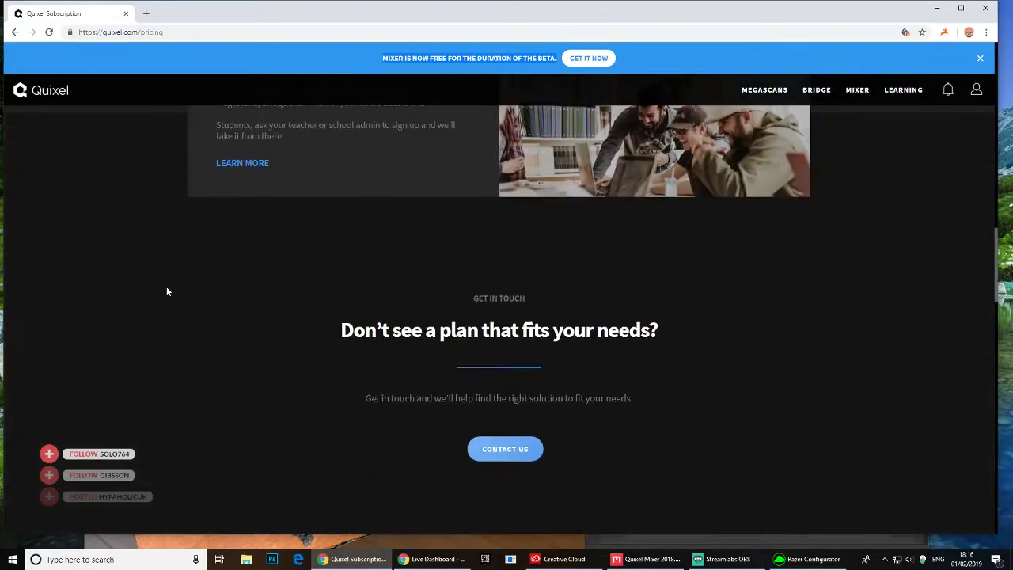
{"action": "scroll", "coordinate": [166, 288], "scroll_direction": "up", "scroll_amount": 8}
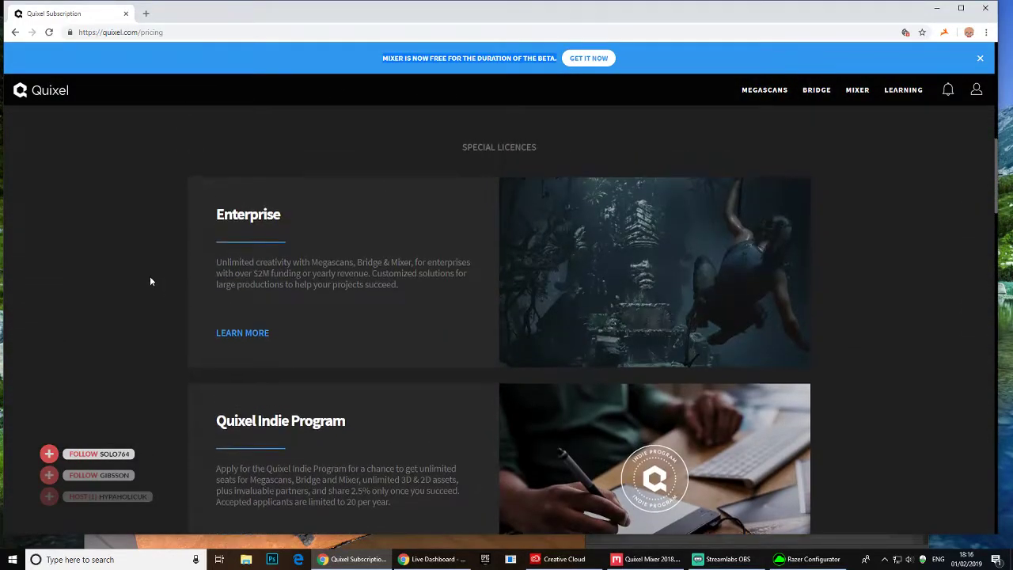
{"action": "scroll", "coordinate": [151, 280], "scroll_direction": "up", "scroll_amount": 8}
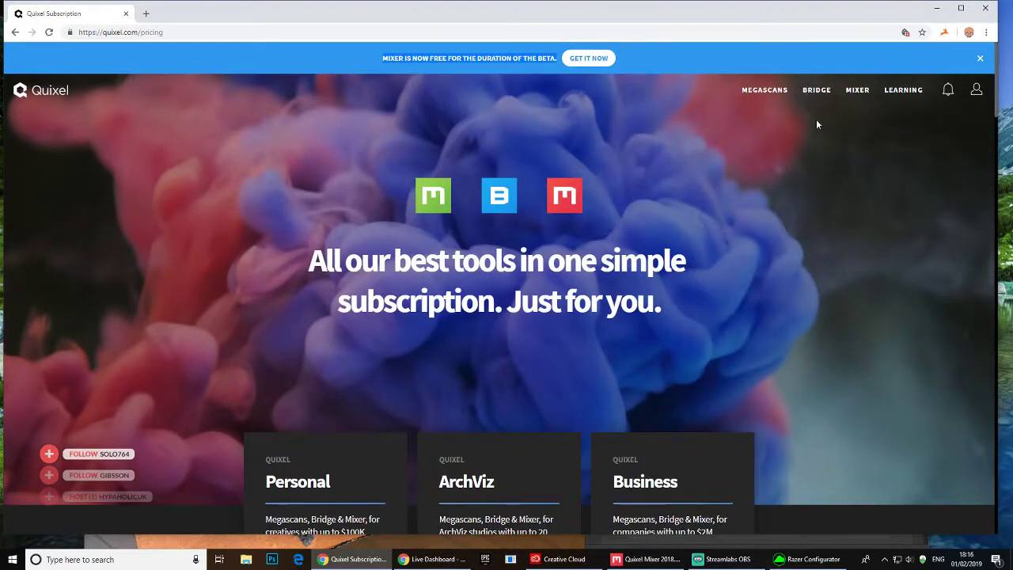
{"action": "left_click", "coordinate": [857, 89]}
{"action": "scroll", "coordinate": [237, 289], "scroll_direction": "down", "scroll_amount": 3}
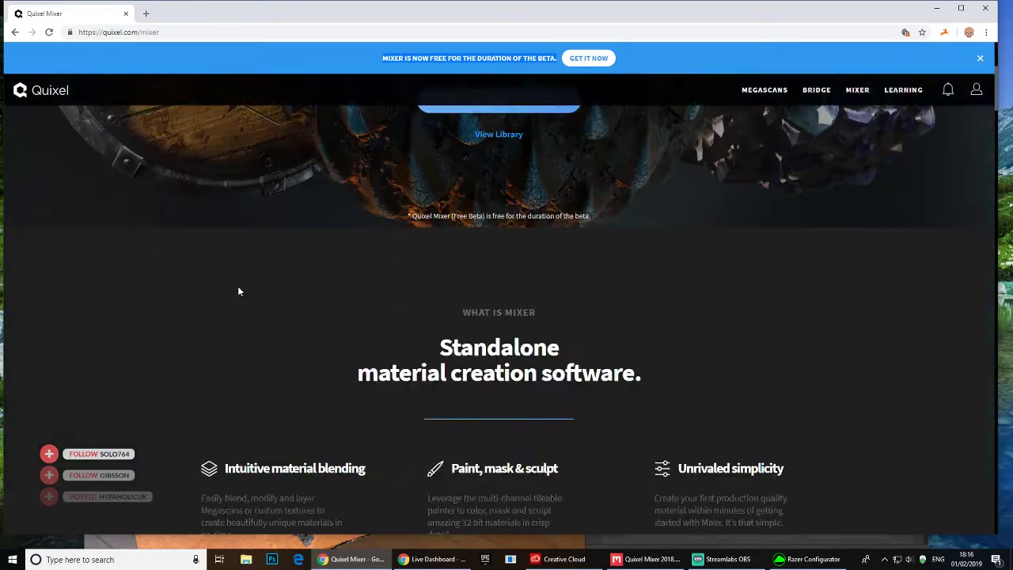
{"action": "scroll", "coordinate": [269, 290], "scroll_direction": "down", "scroll_amount": 5}
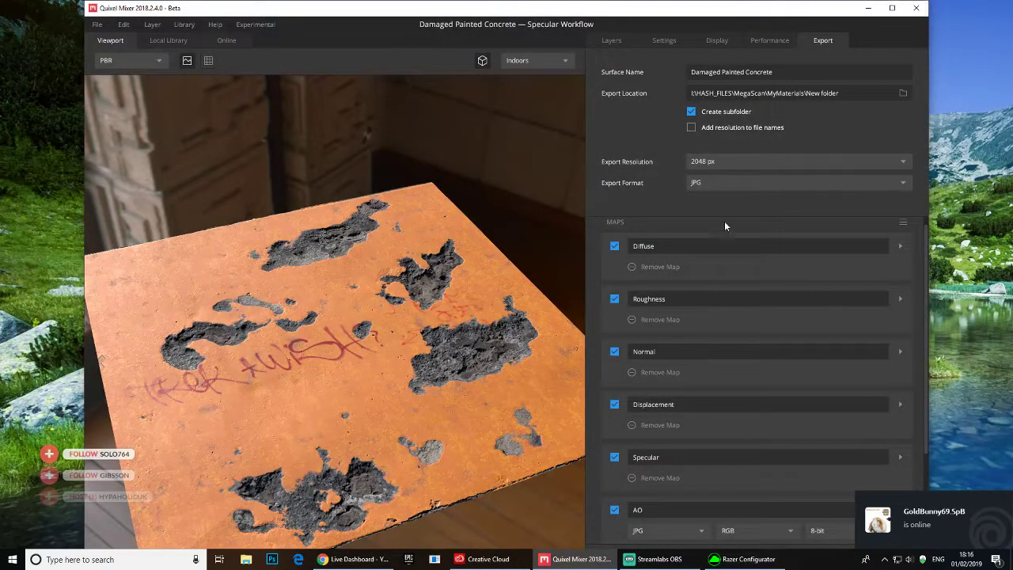
- Close Quixel Mixer and the Razer headset Configurator, and minimise the Creative Cloud app list
{"action": "left_click", "coordinate": [914, 9]}
{"action": "left_click", "coordinate": [673, 562]}
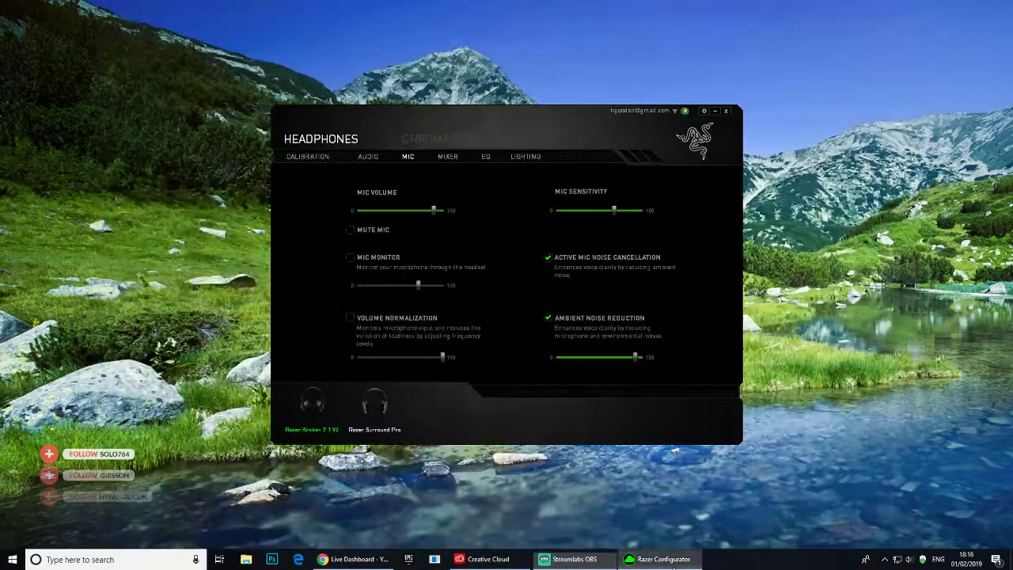
{"action": "left_click", "coordinate": [714, 112]}
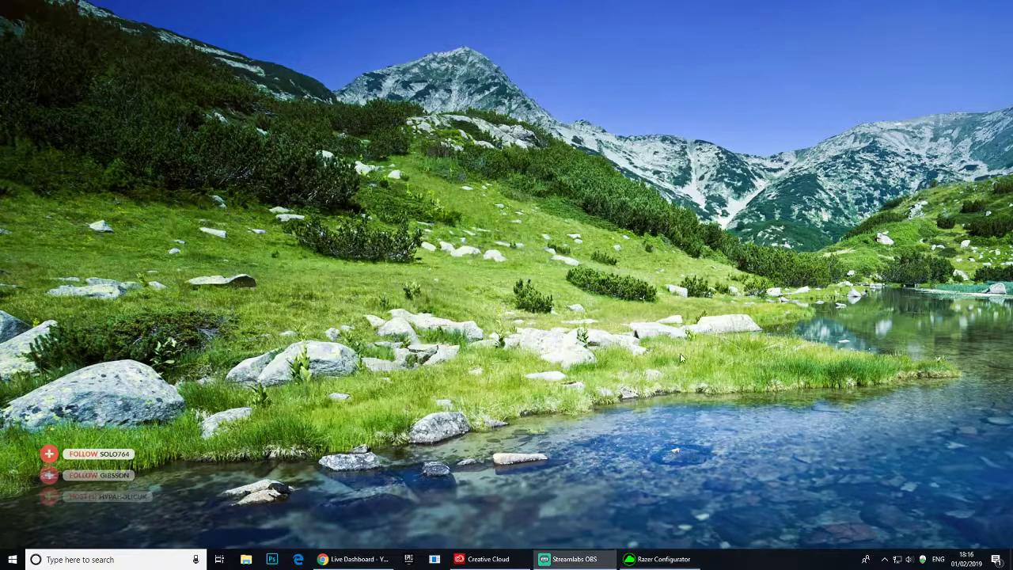
{"action": "left_click", "coordinate": [636, 558]}
{"action": "left_click", "coordinate": [725, 112]}
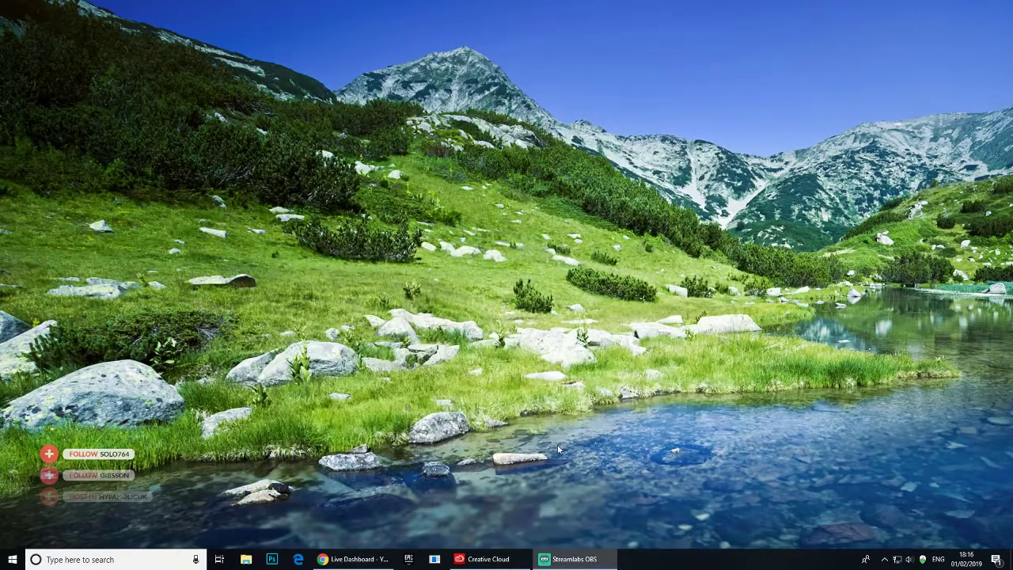
{"action": "left_click", "coordinate": [508, 558]}
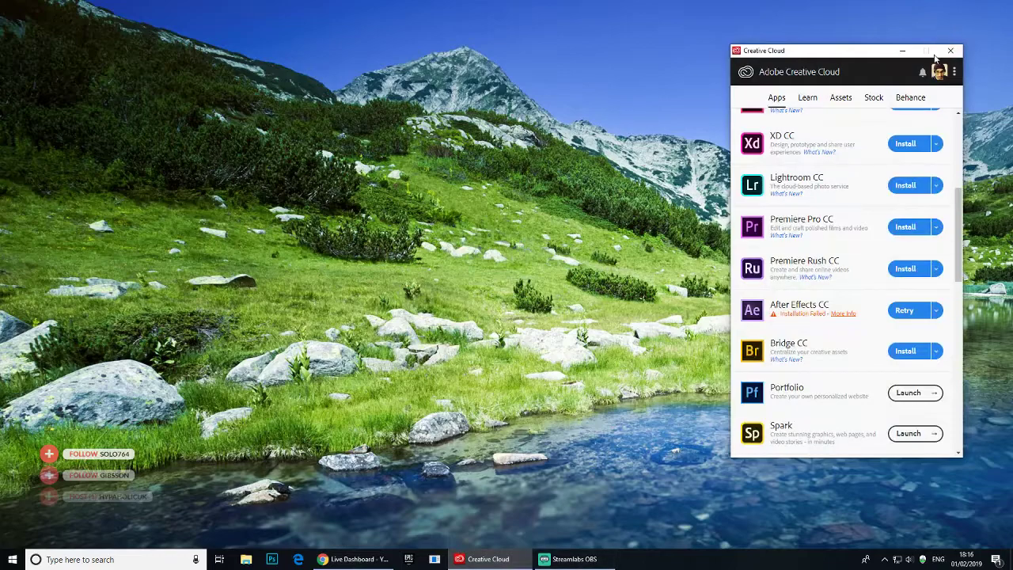
{"action": "left_click", "coordinate": [910, 52]}
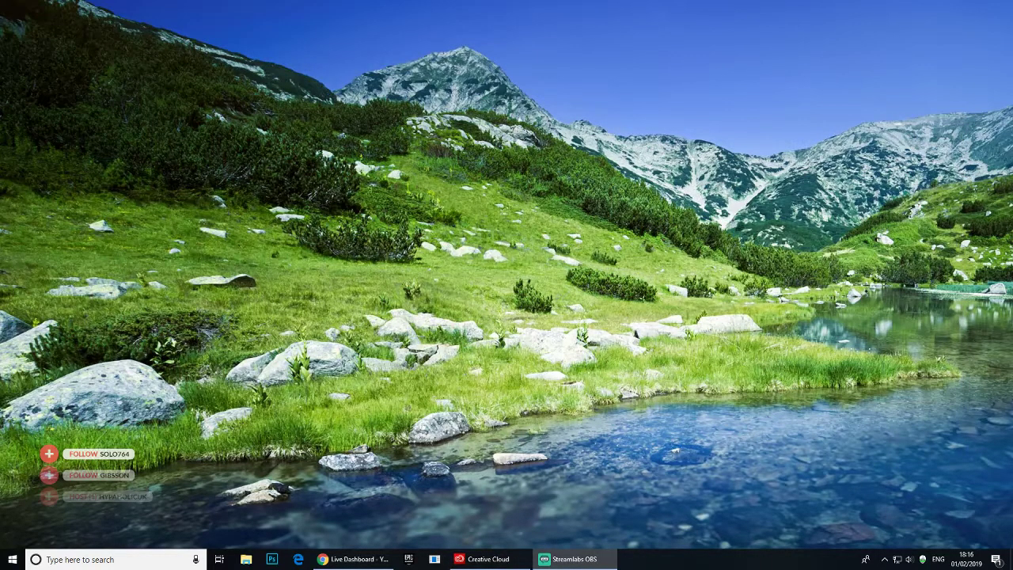